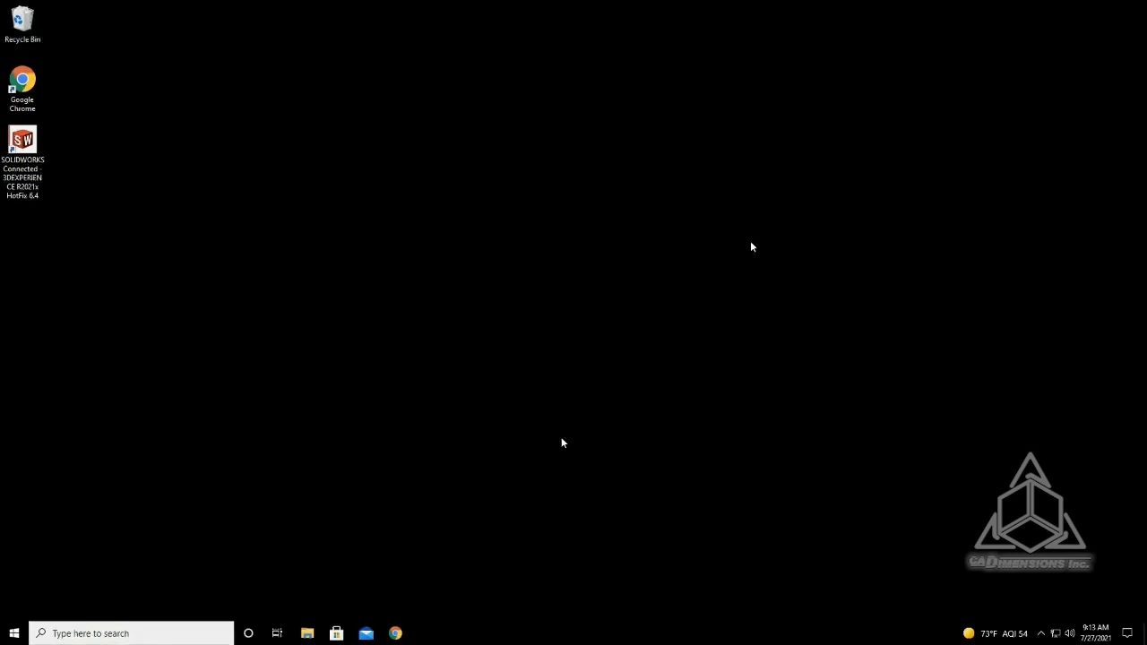
Step: Start SOLIDWORKS Connected from the desktop and accept the available update to 3DEXPERIENCE R2021x HotFix 6.5
double_click(28, 136)
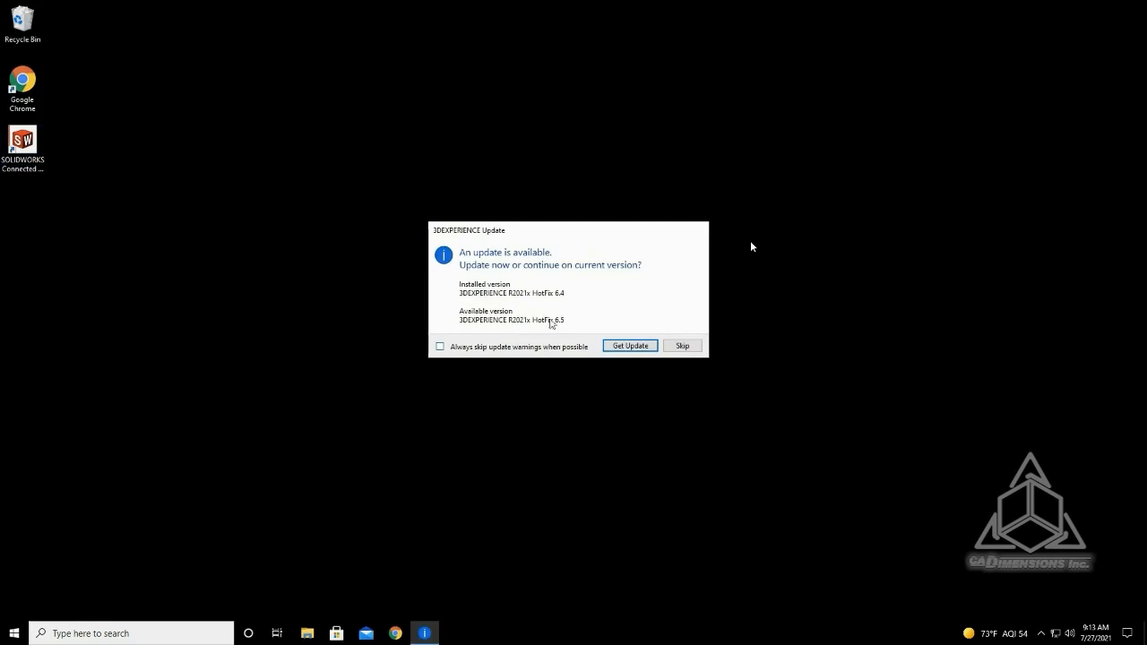
click(638, 346)
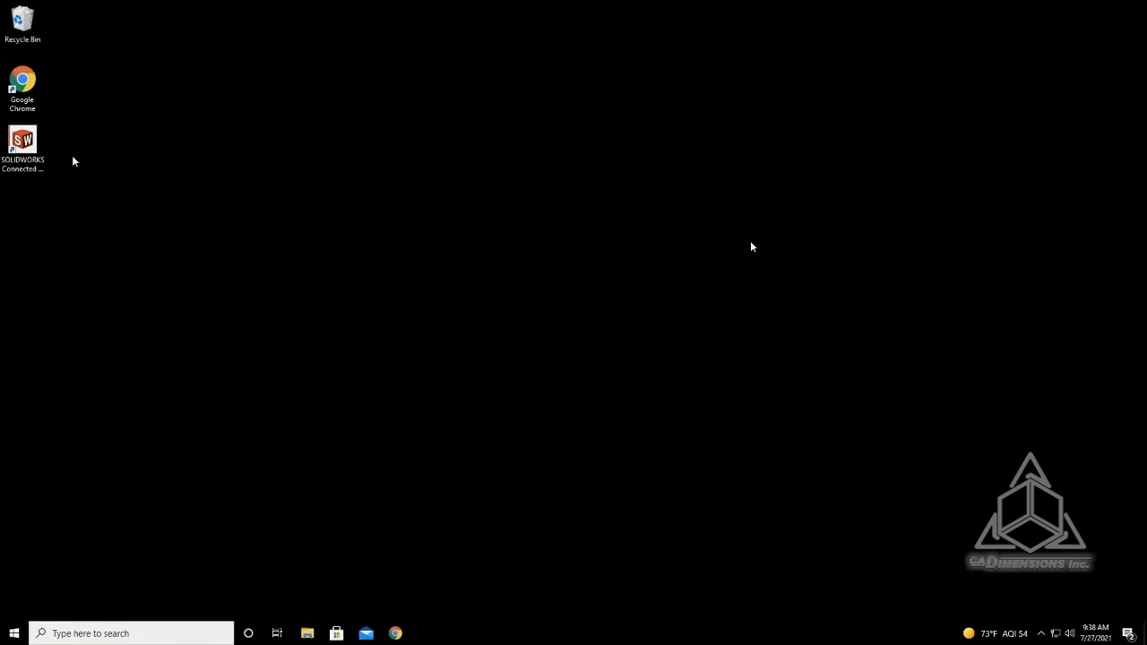
Step: Launch SOLIDWORKS Connected again and create a new part document
double_click(23, 143)
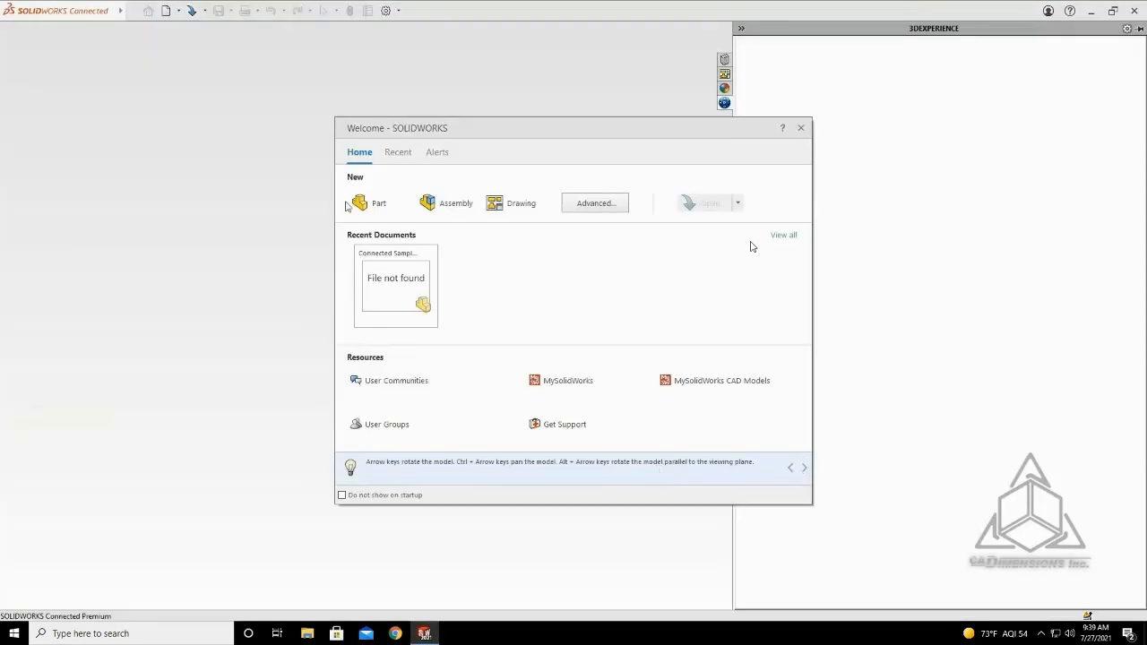
click(366, 205)
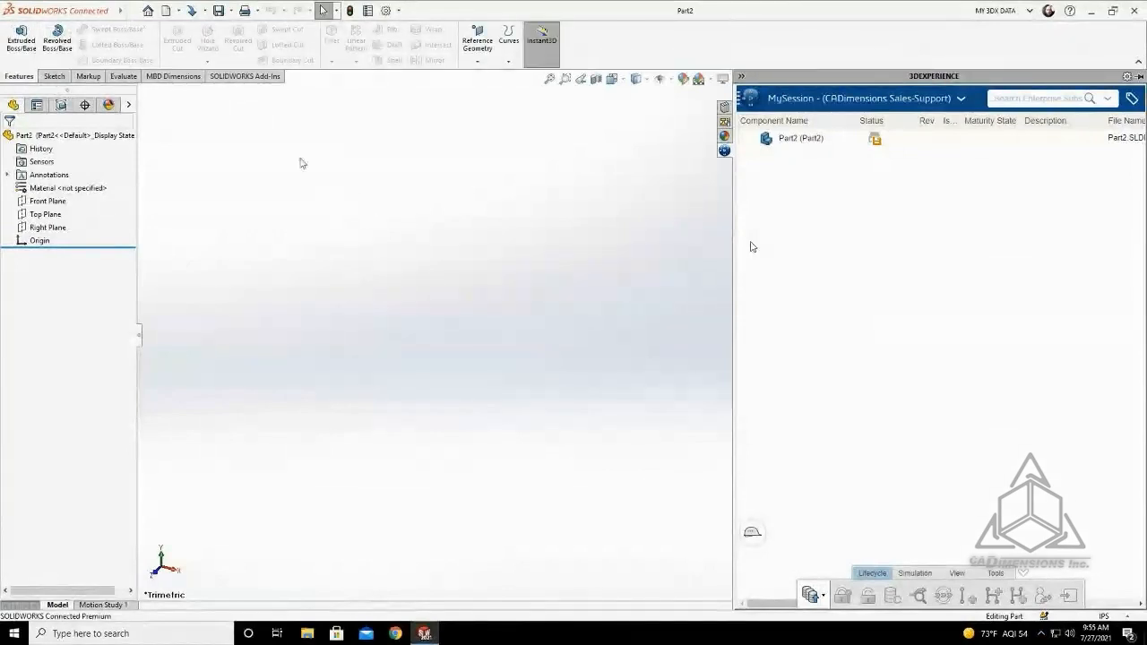
Step: Pin the main menu bar so that its menus stay displayed
click(231, 11)
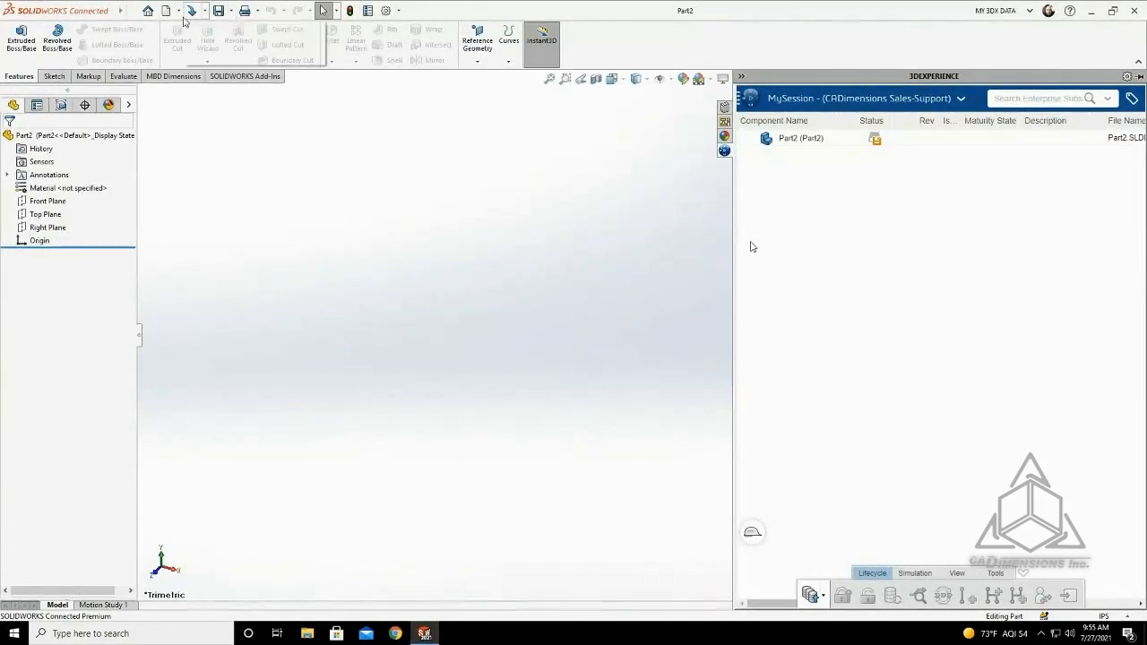
mouse_move(130, 10)
click(258, 10)
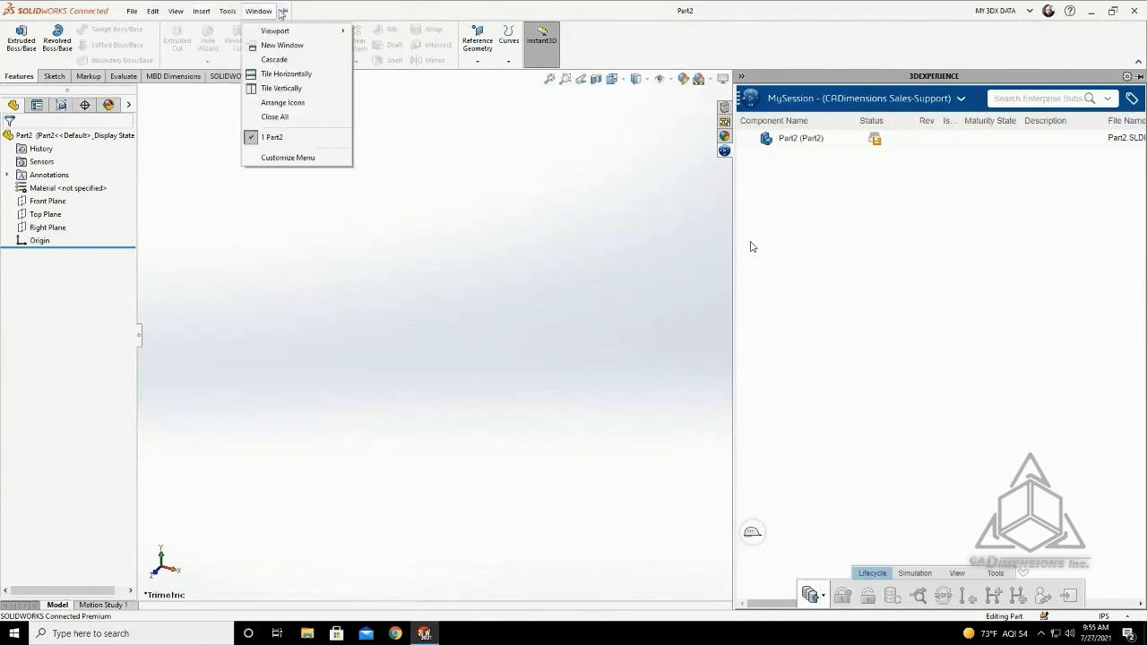
click(282, 11)
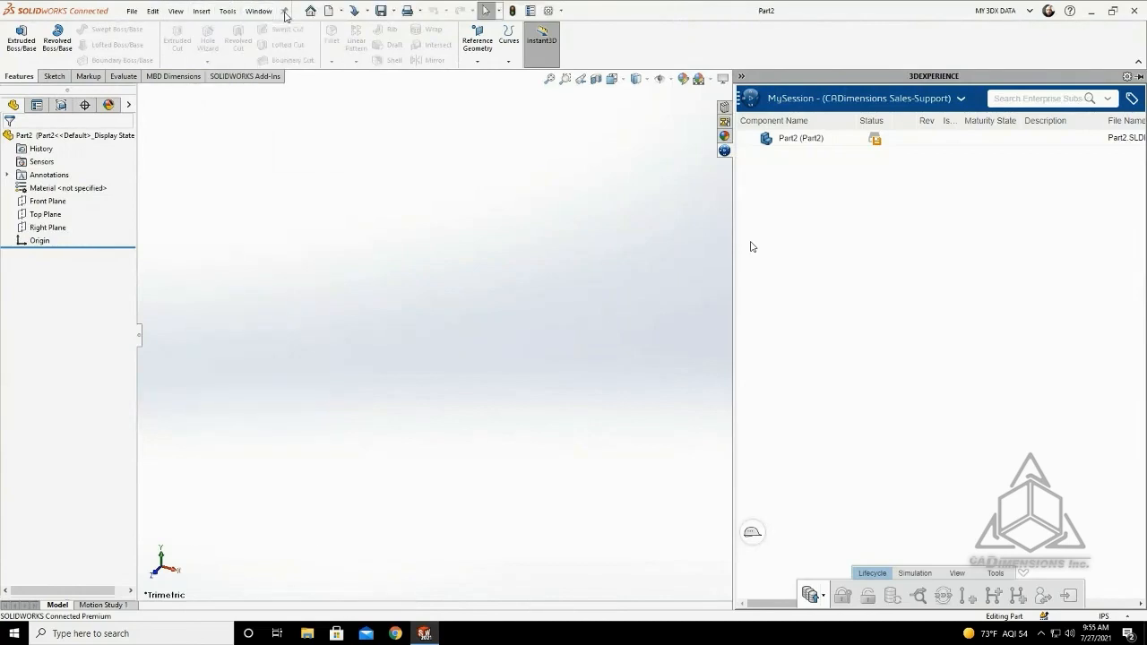
Step: Examine the file opening, saving and export commands and the options of the MY 3DX DATA selector
click(132, 11)
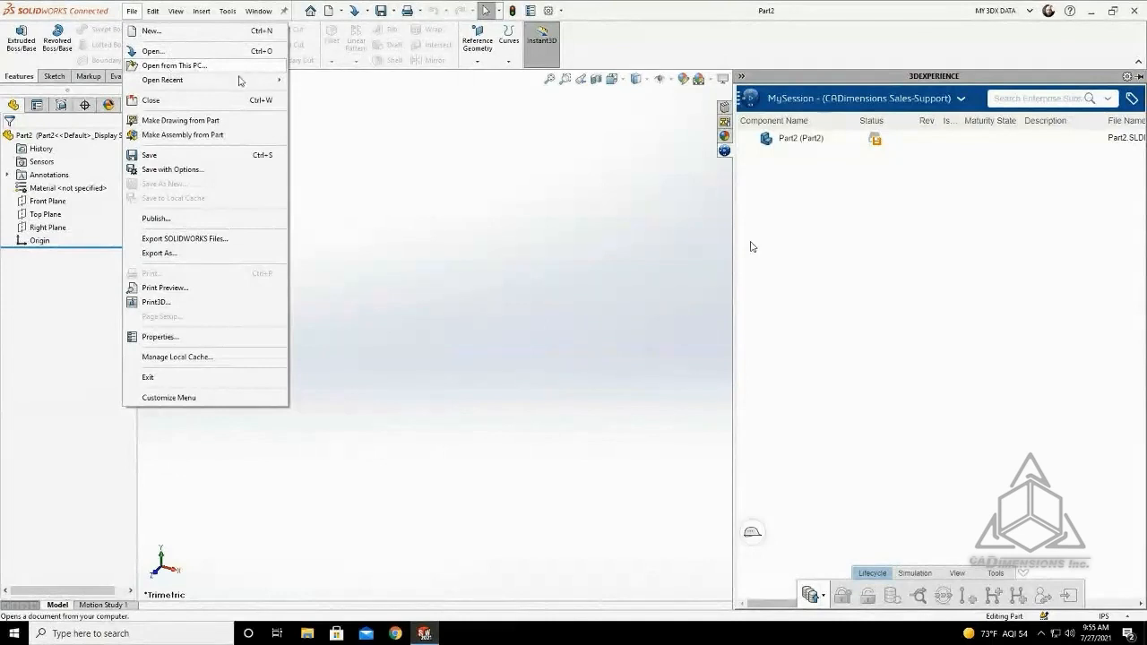
click(402, 132)
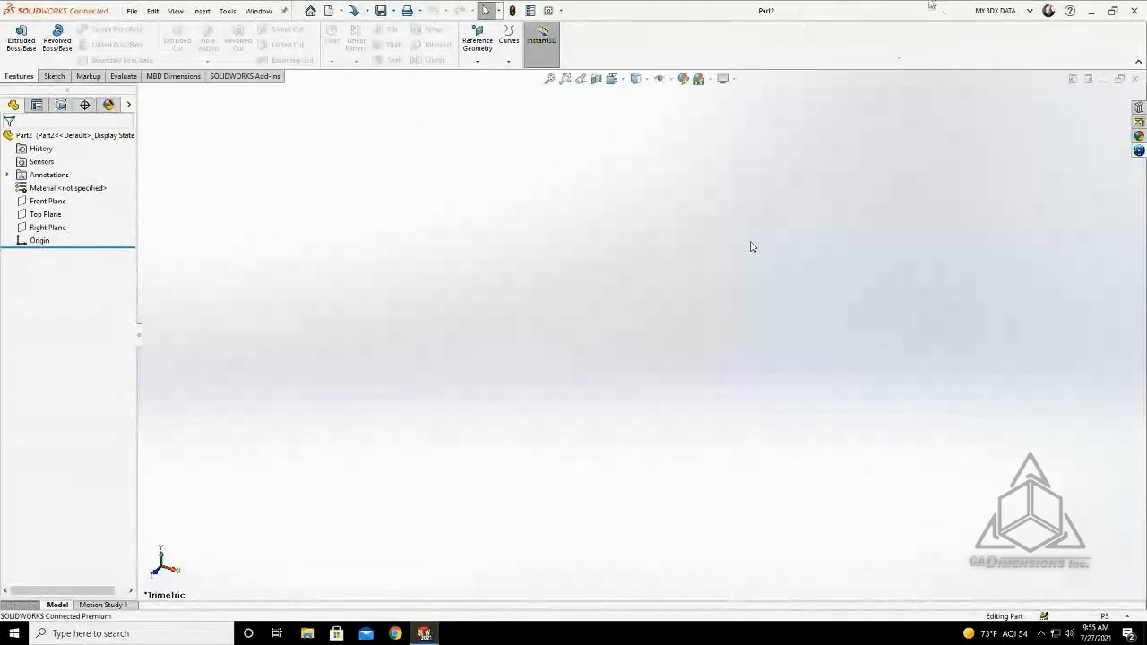
click(1029, 12)
click(1029, 12)
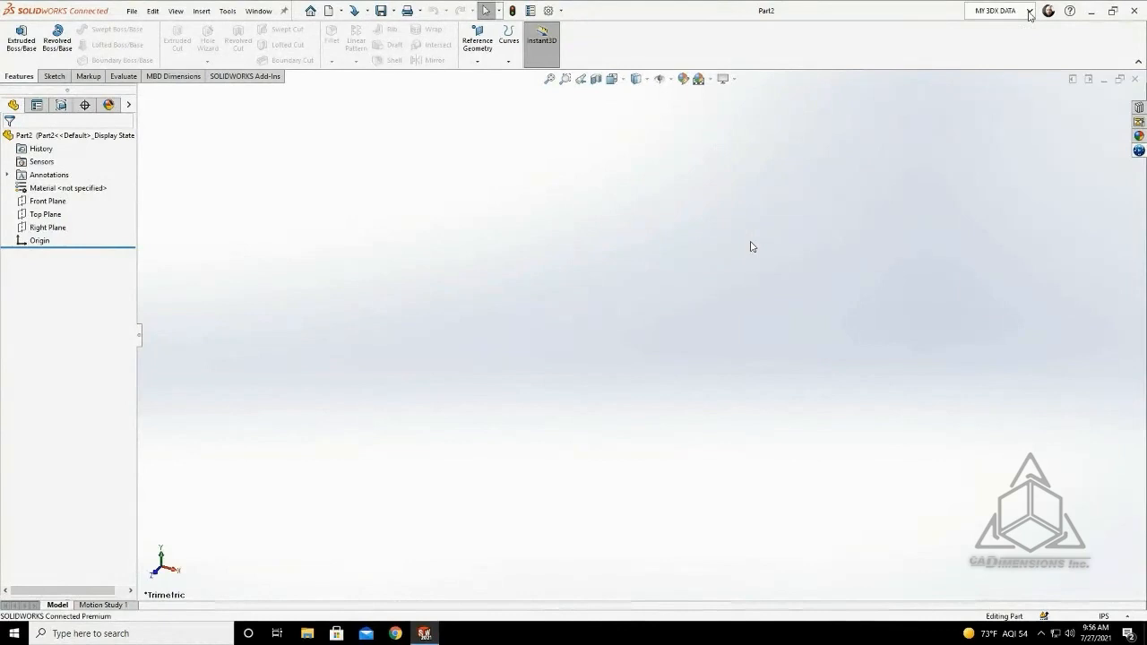
click(1029, 11)
click(907, 130)
Step: Pin the 3DEXPERIENCE pane open and review its Simulation, View and Lifecycle command sets
click(1138, 150)
click(1140, 77)
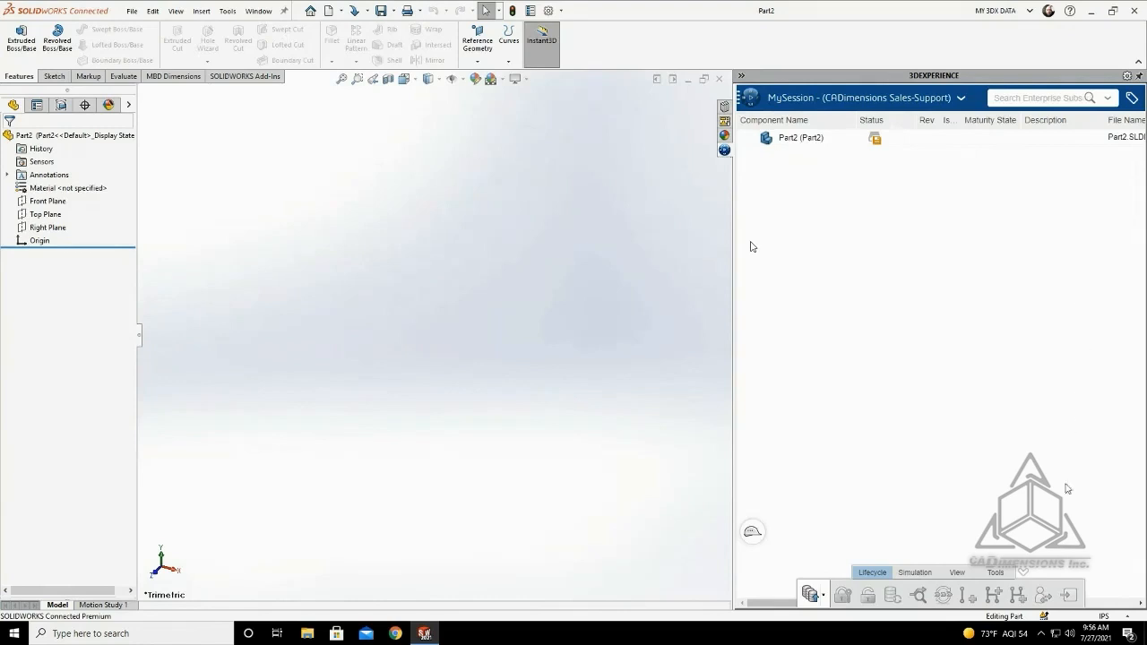
click(915, 574)
click(963, 575)
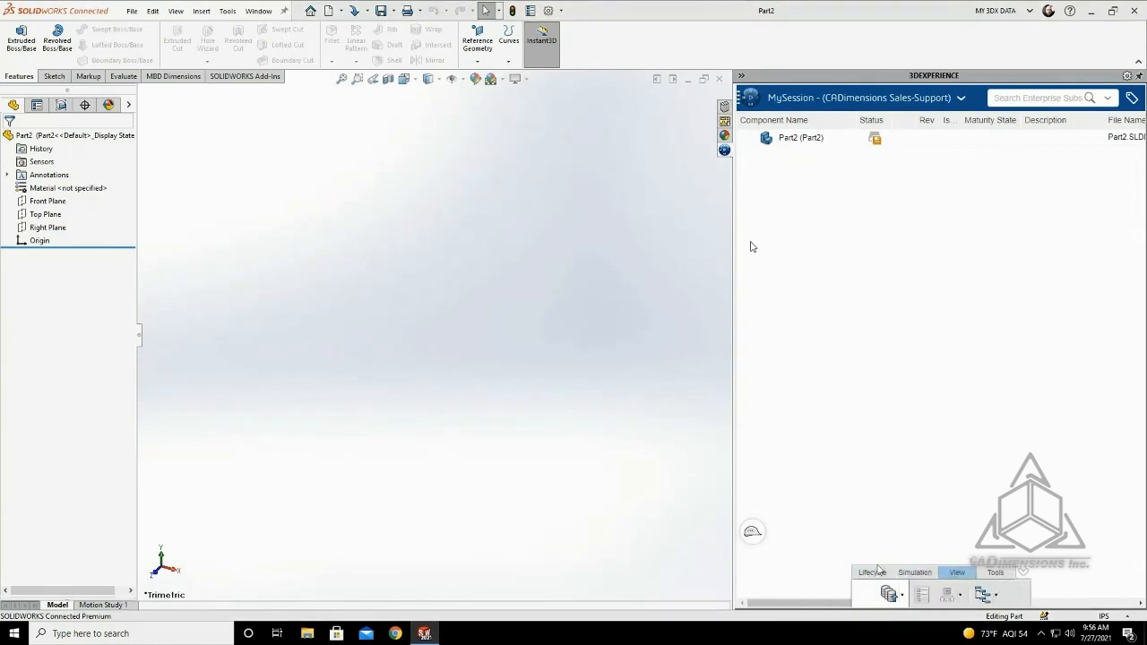
click(878, 574)
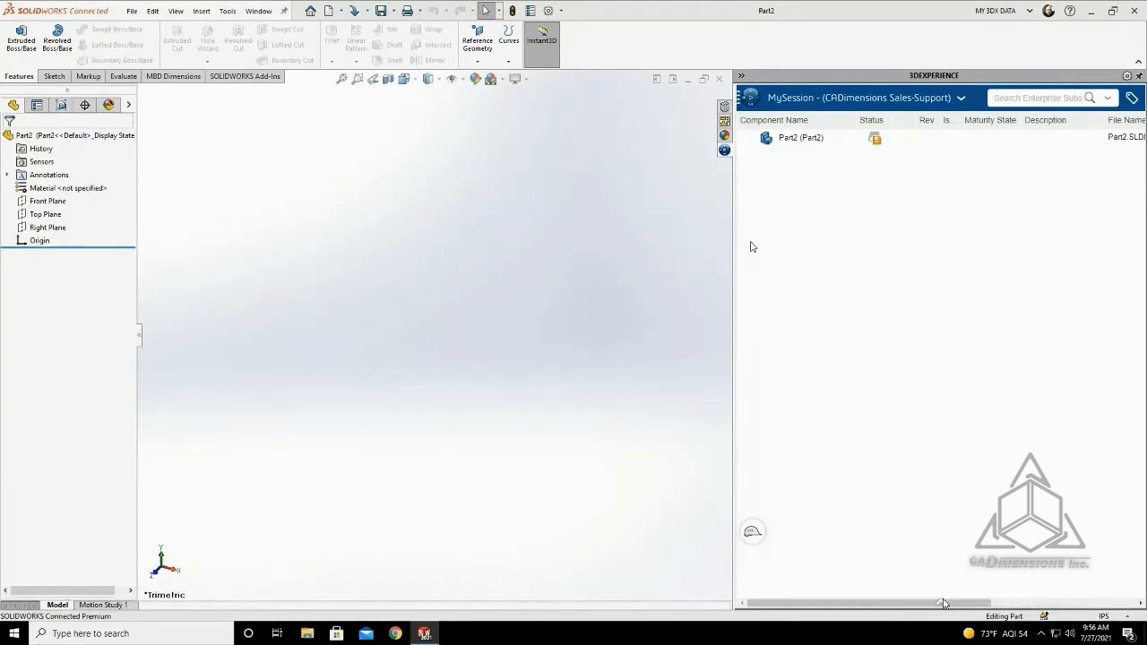
mouse_move(944, 603)
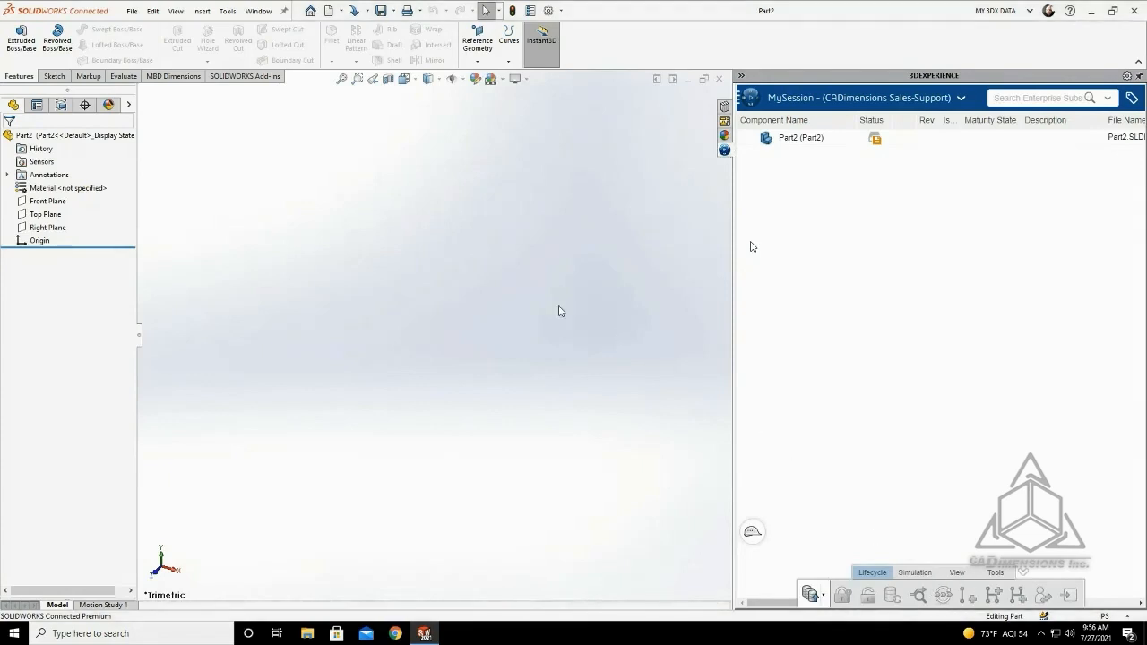
Step: Display the new part's CAD family configurations and display states
click(61, 106)
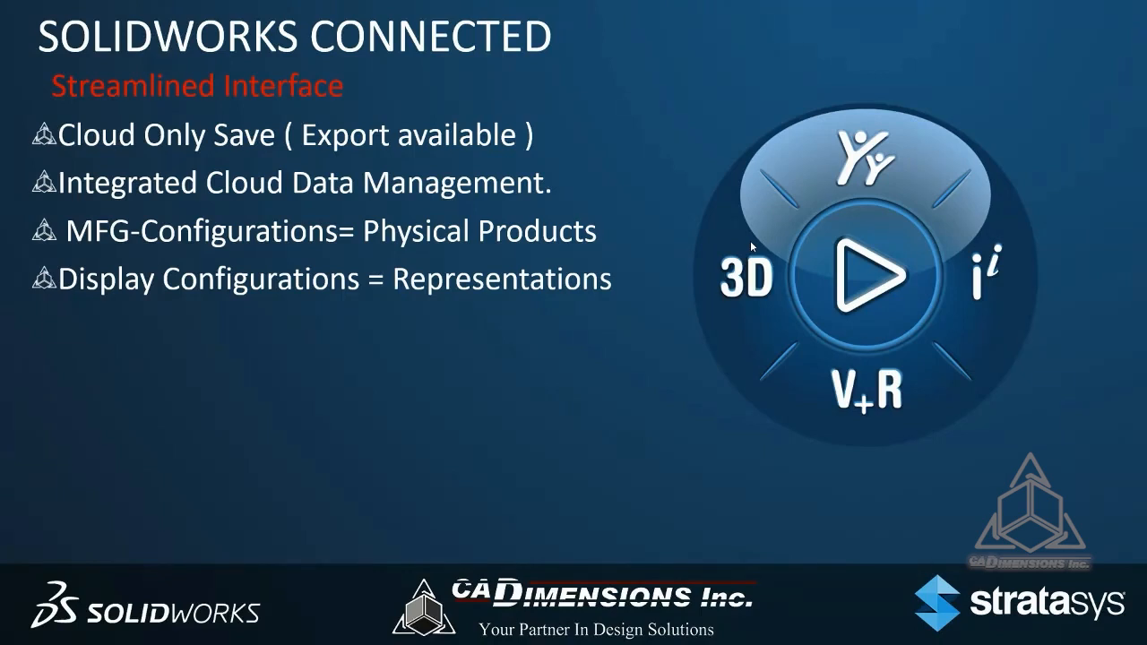
click(751, 246)
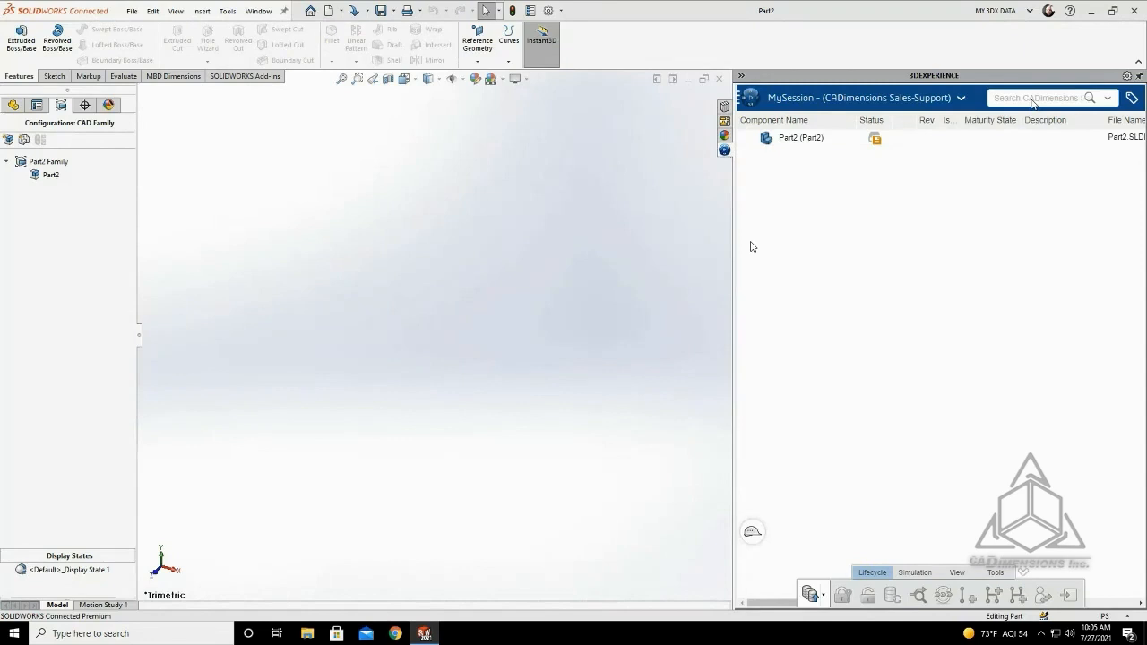
Step: Search the platform for "Moto Knee" and open the MOTO KNEE physical product, revision A.1, inspecting the assembly from several sides
click(1032, 100)
text(Moto Kri)
text(ee)
key(Return)
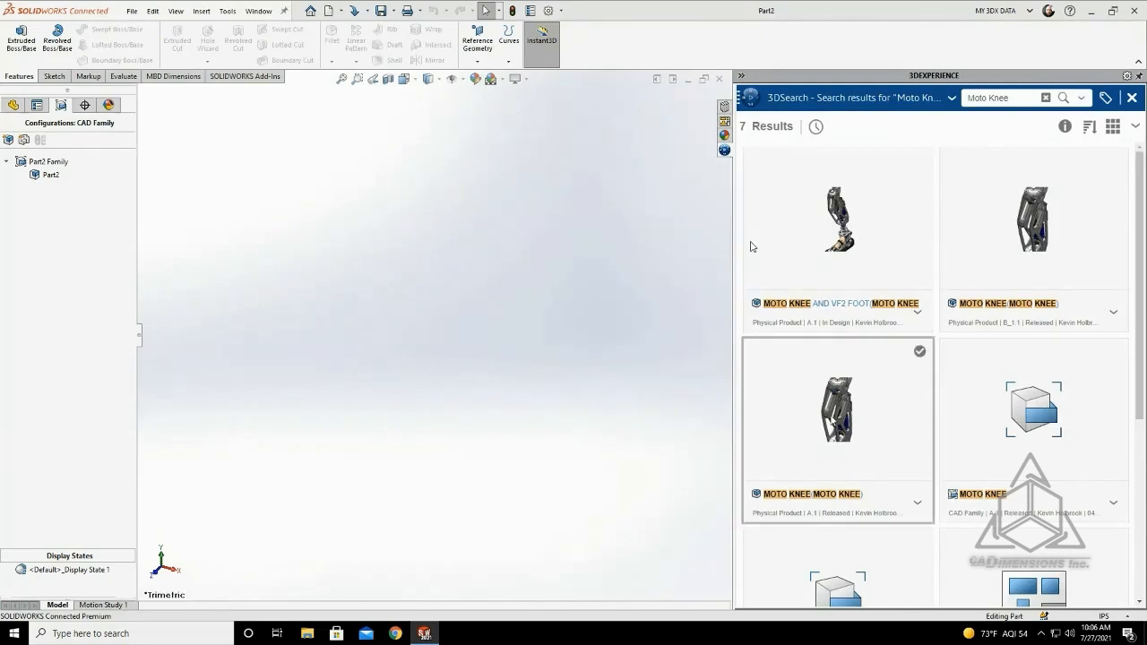
drag(837, 408, 641, 49)
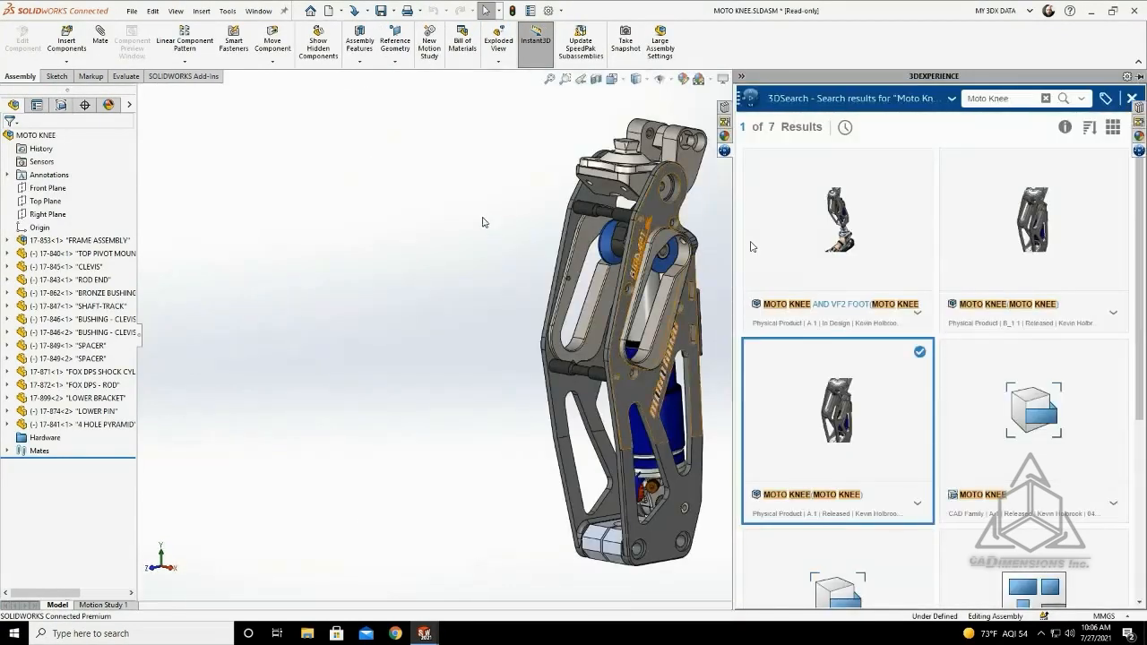
middle_drag(717, 296, 612, 339)
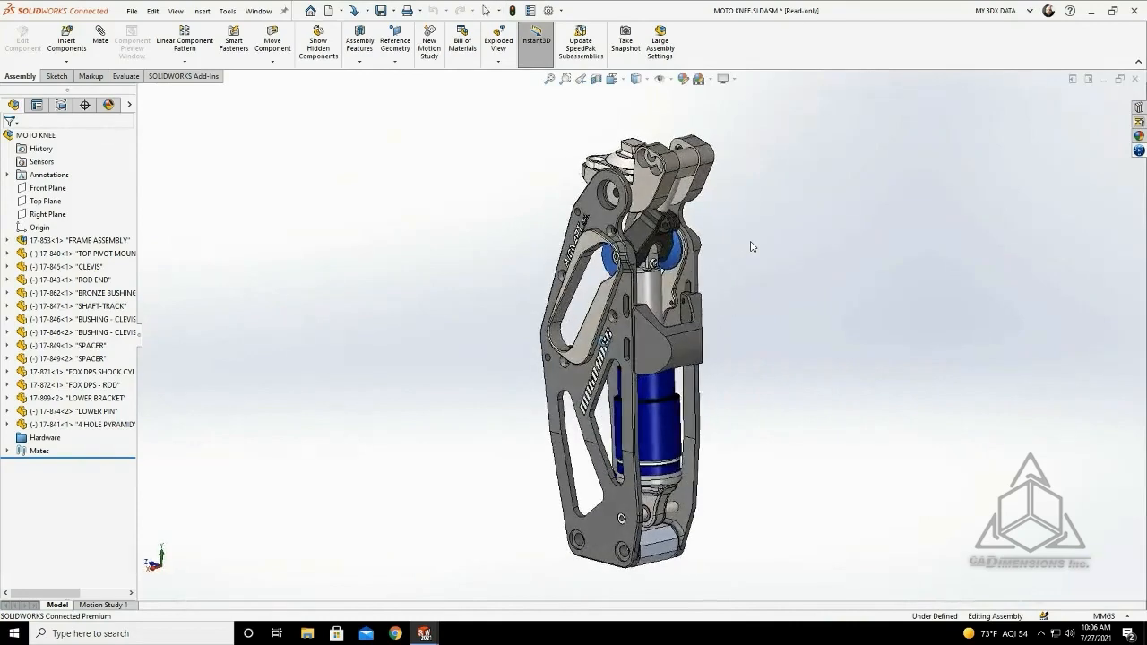
scroll(646, 527, down, 6)
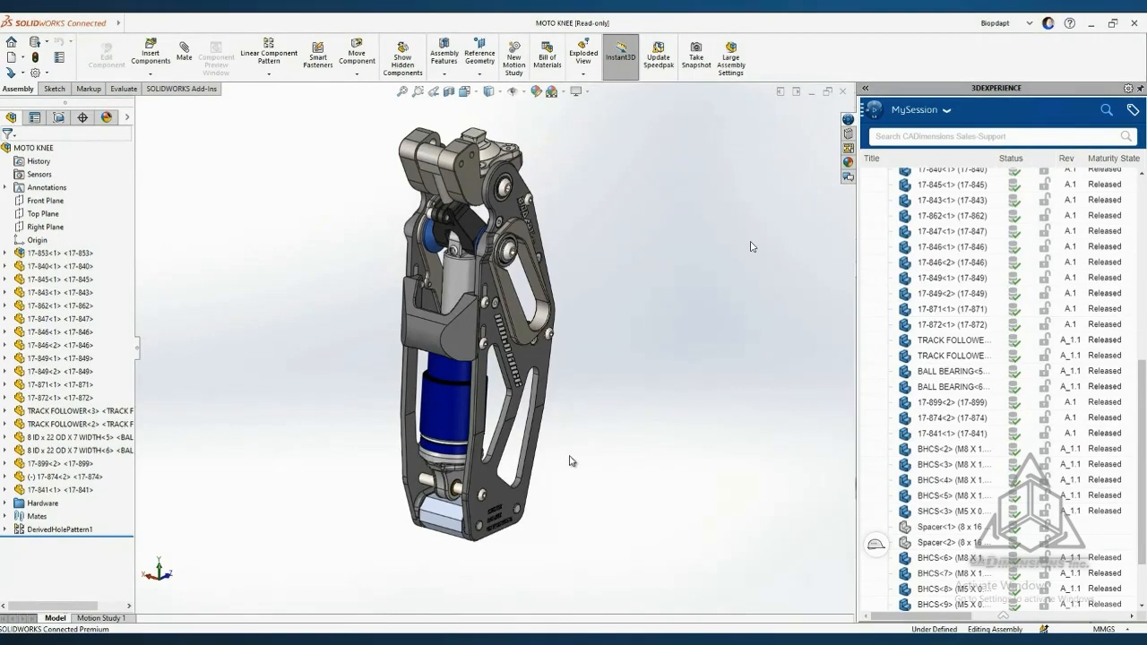
Step: Delete the lower bracket 17-899 at the bottom of the MOTO KNEE frame together with its dependent mates
middle_drag(591, 443, 699, 424)
scroll(493, 493, down, 6)
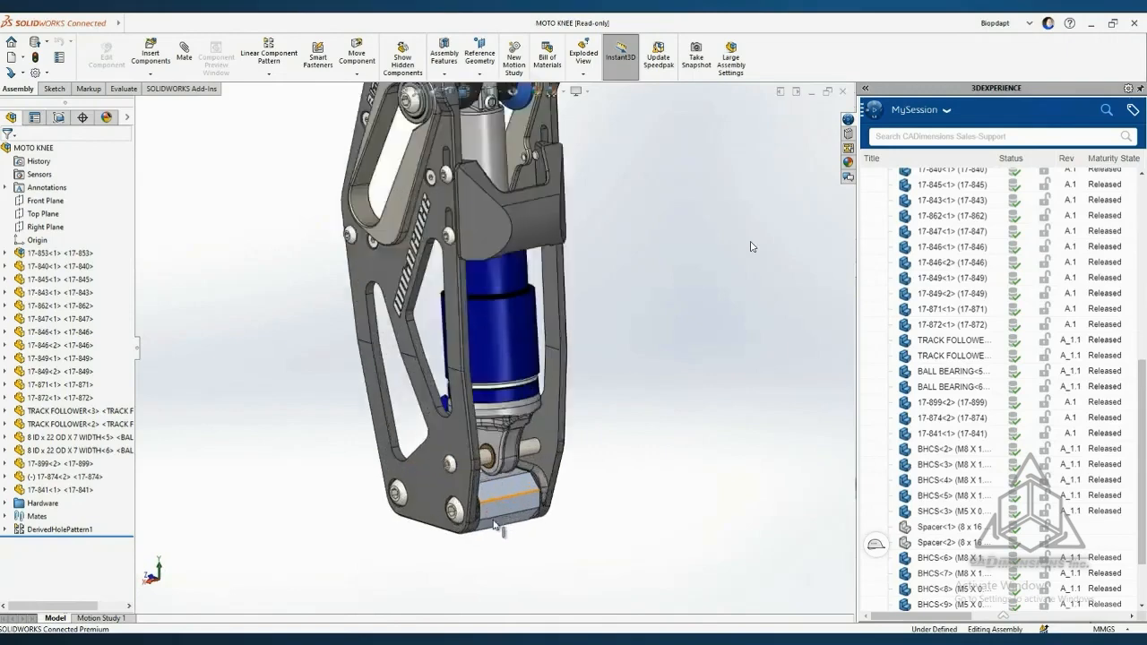
scroll(493, 490, down, 4)
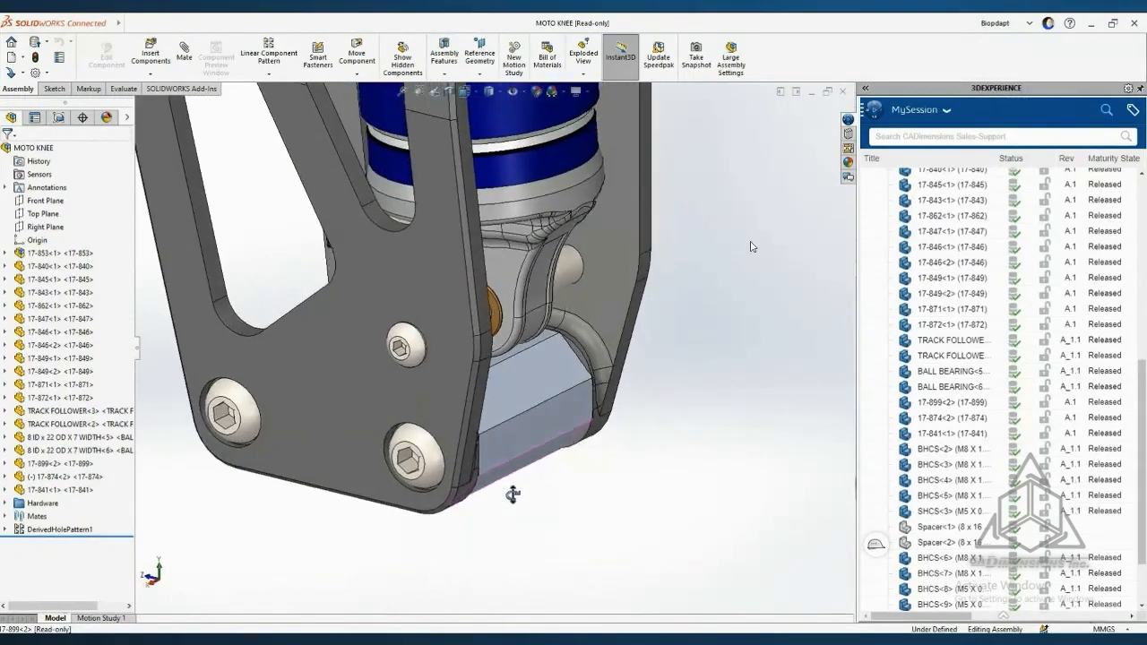
click(570, 408)
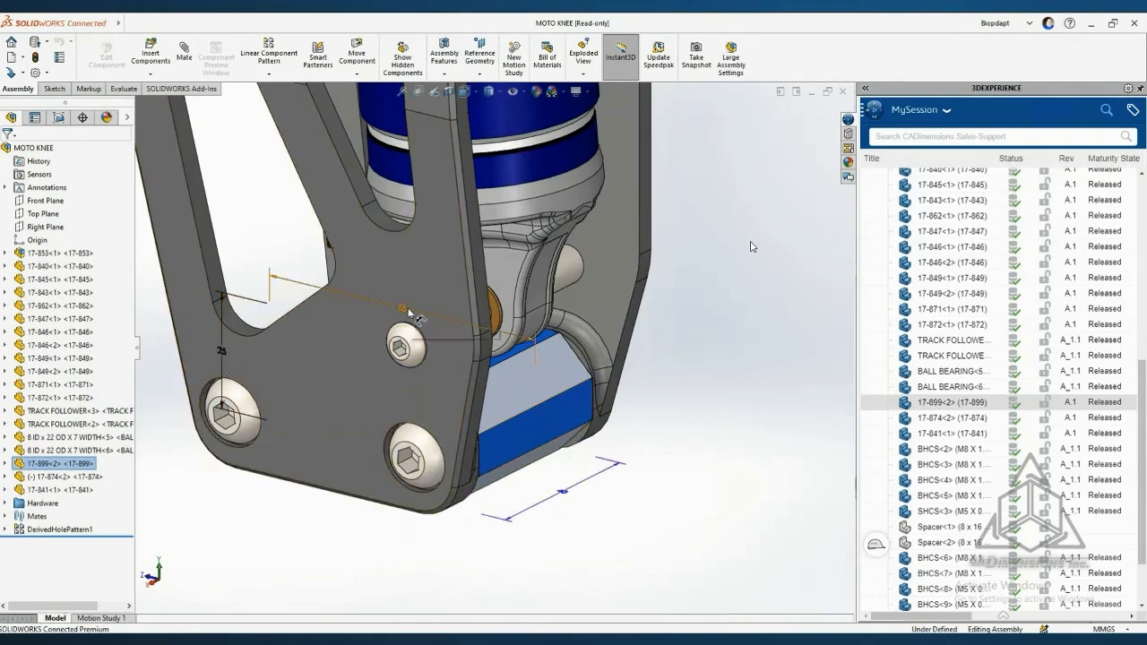
click(514, 390)
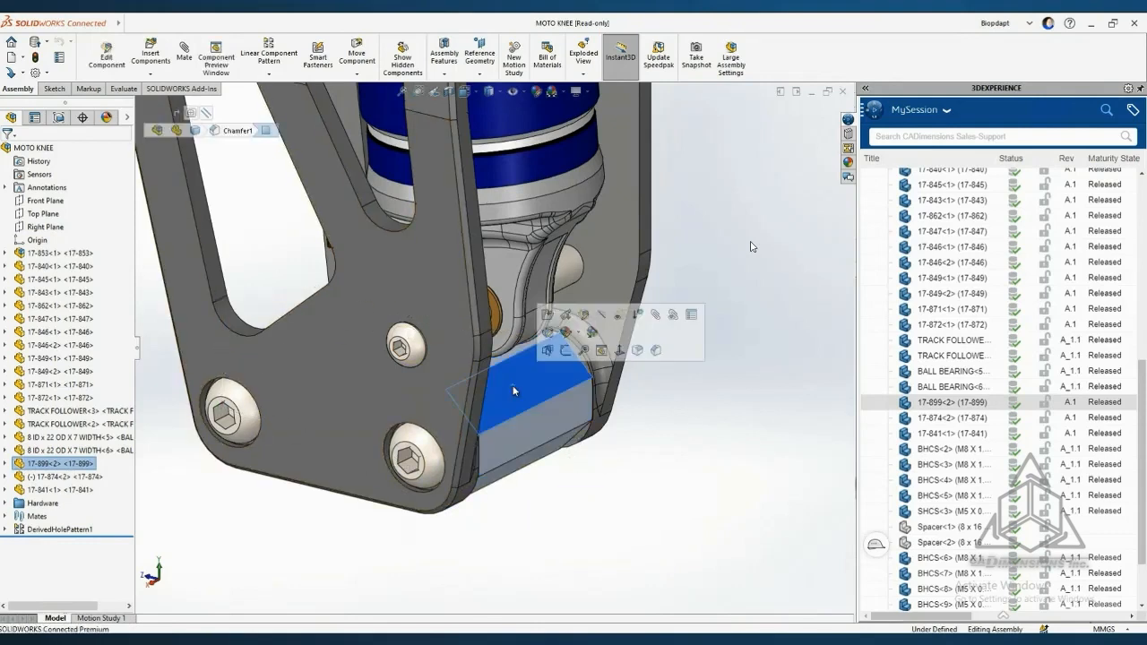
key(Delete)
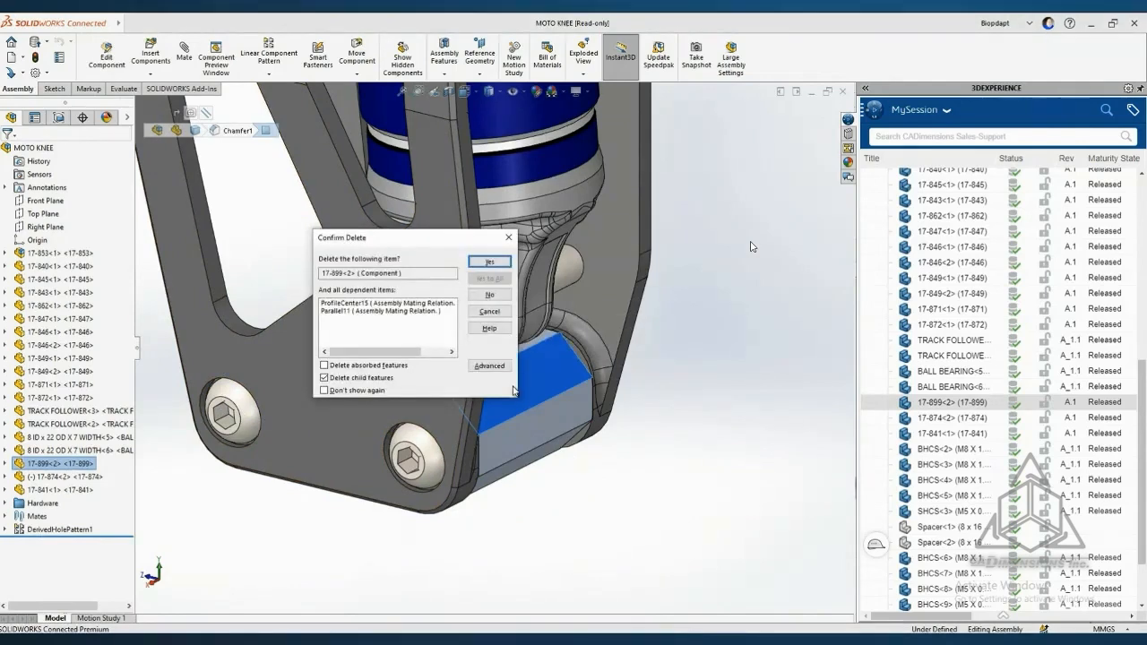
click(489, 262)
Step: Delete the lower pin 17-874 that holds the shock's bottom end, together with its dependent mates
click(574, 271)
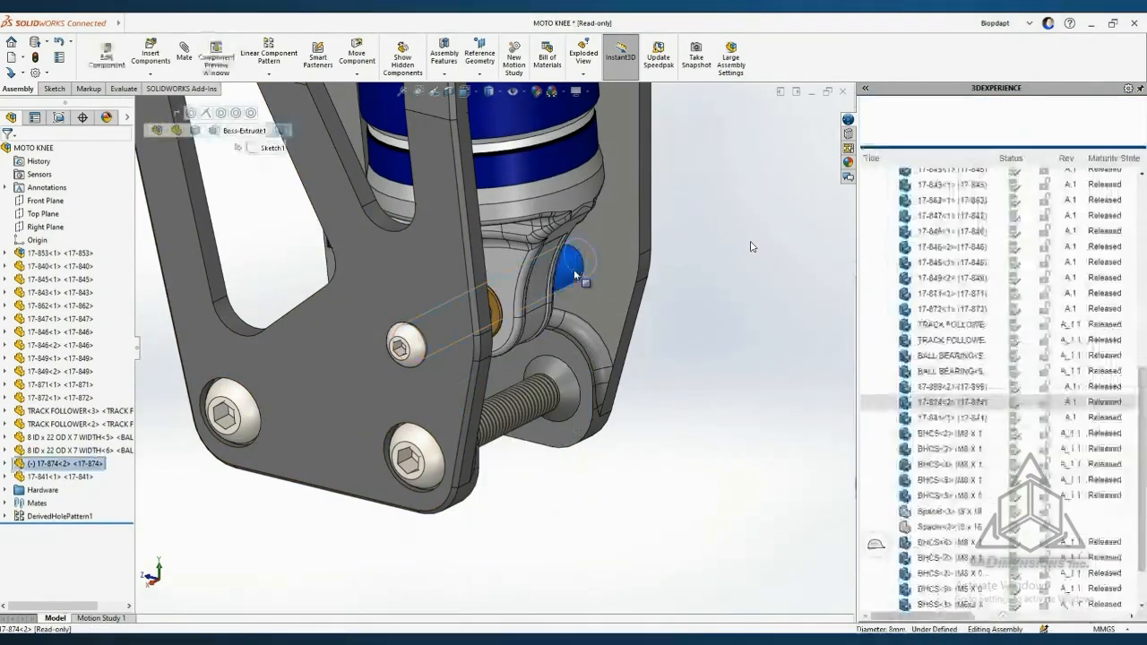
key(Delete)
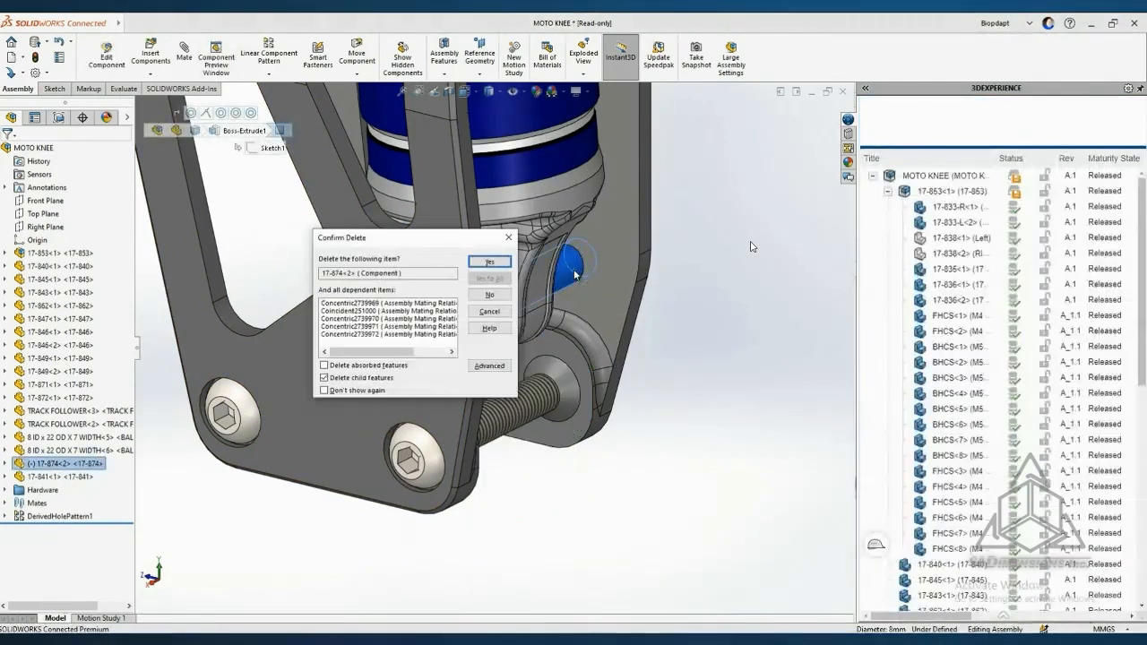
click(489, 261)
Step: Move the free lower end of the shock cylinder 17-871 within the frame
scroll(751, 246, up, 6)
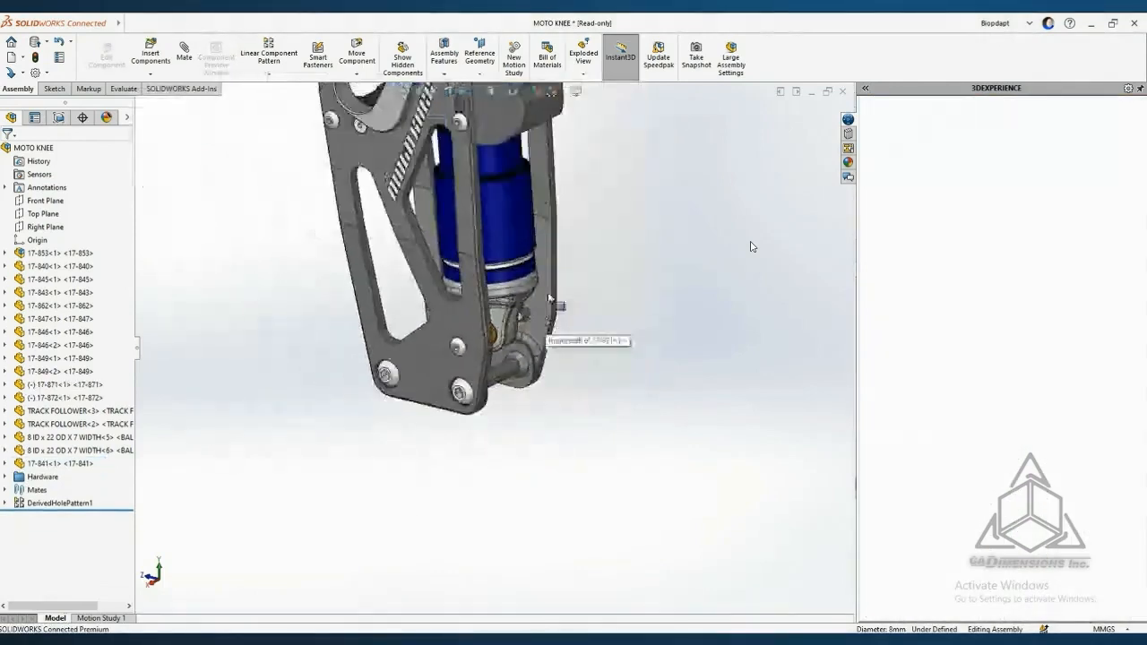
scroll(488, 313, down, 4)
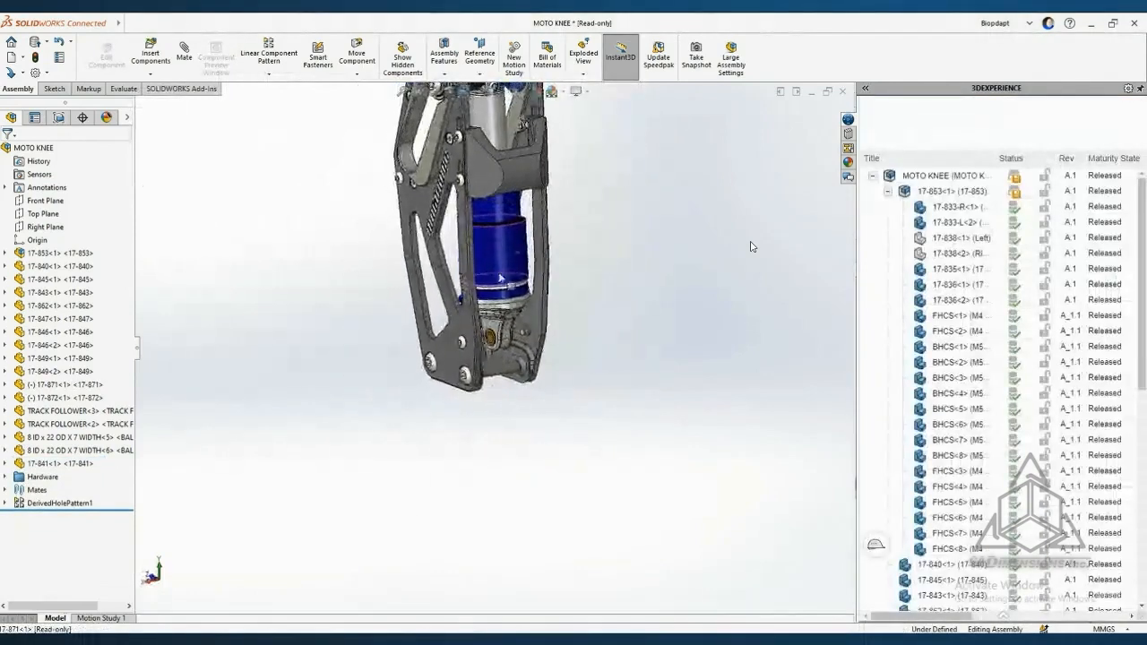
click(494, 332)
drag(495, 331, 518, 324)
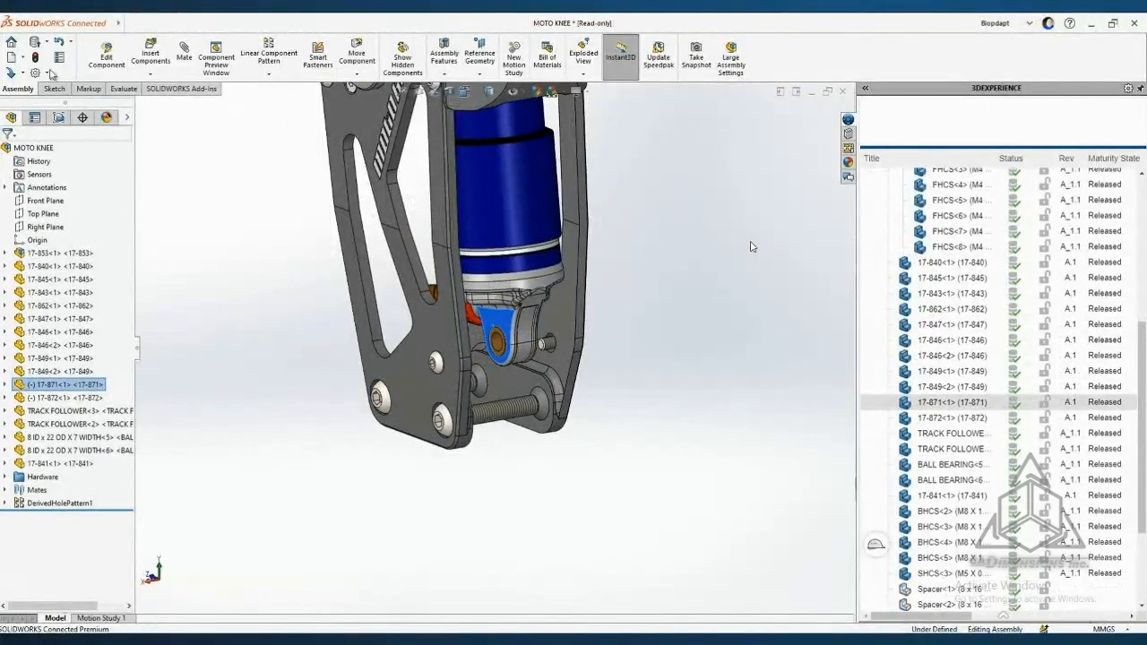
Step: Create a new part document from the Biodapt Part template
click(24, 58)
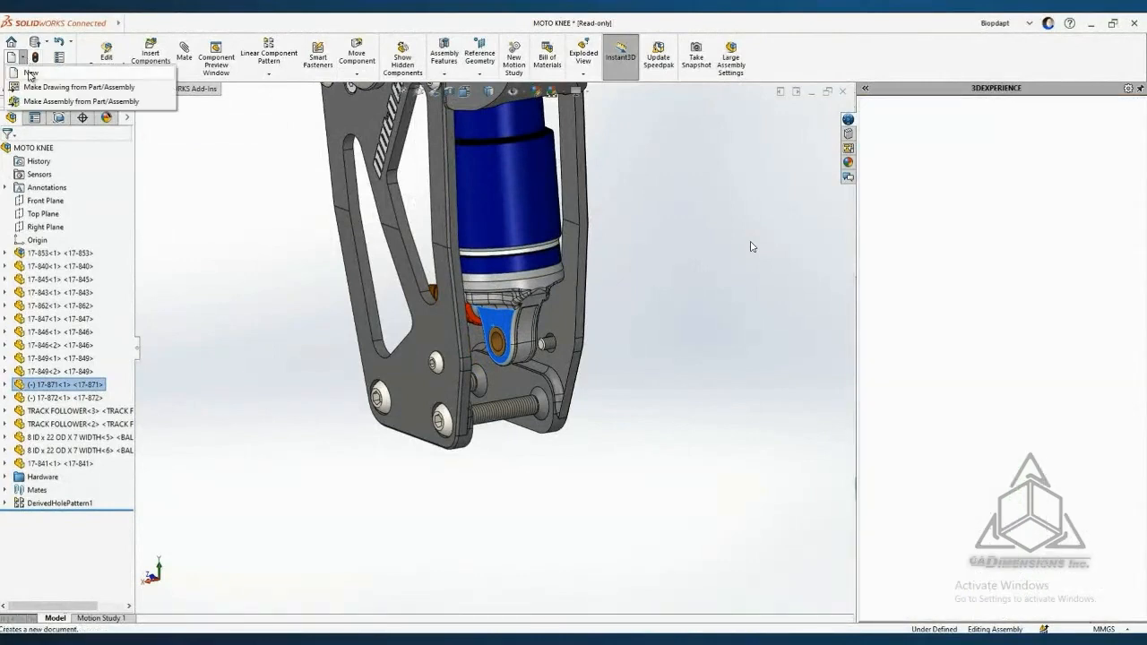
click(31, 73)
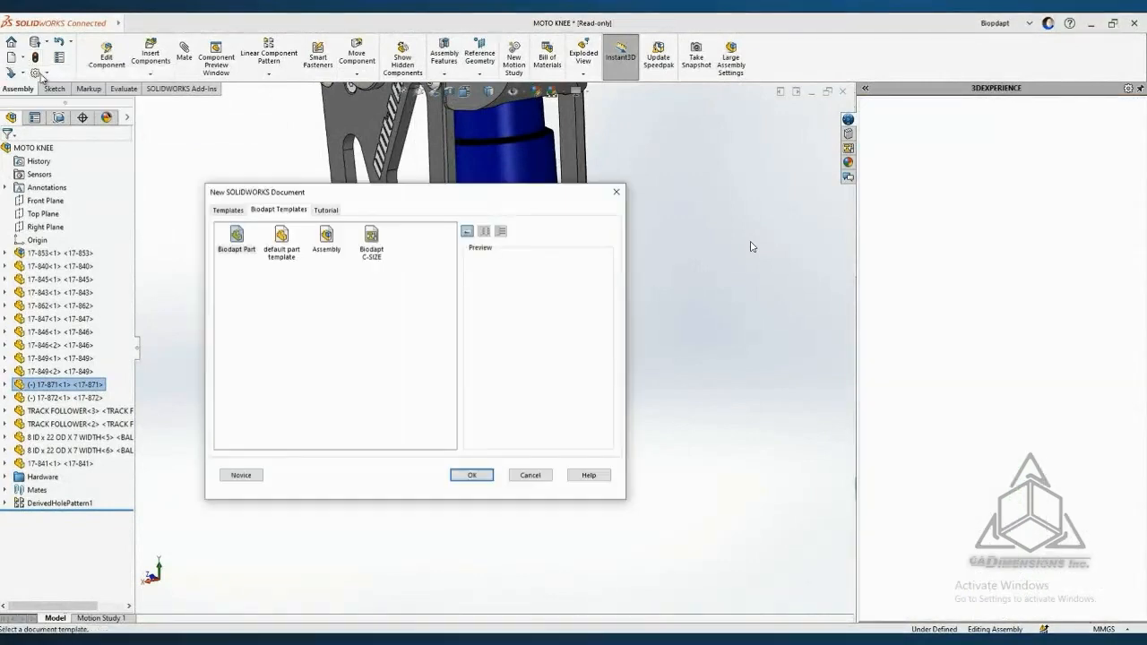
click(236, 236)
click(467, 474)
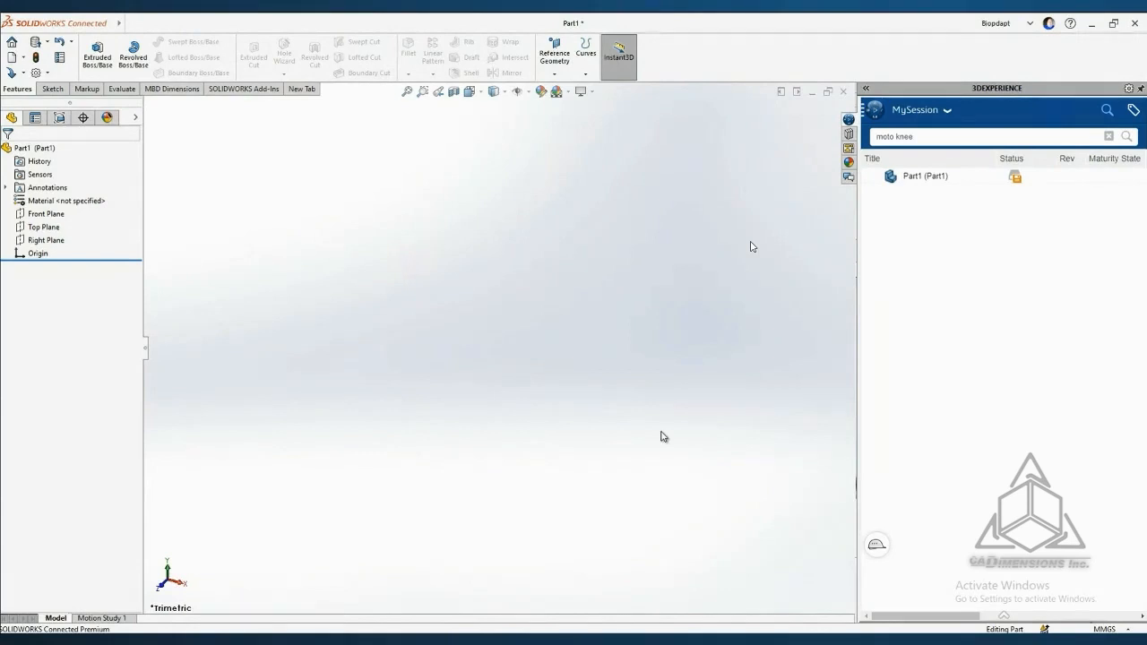
Step: Sketch a center rectangle about 102 mm wide on the Front Plane, centred on the origin
click(52, 215)
click(63, 204)
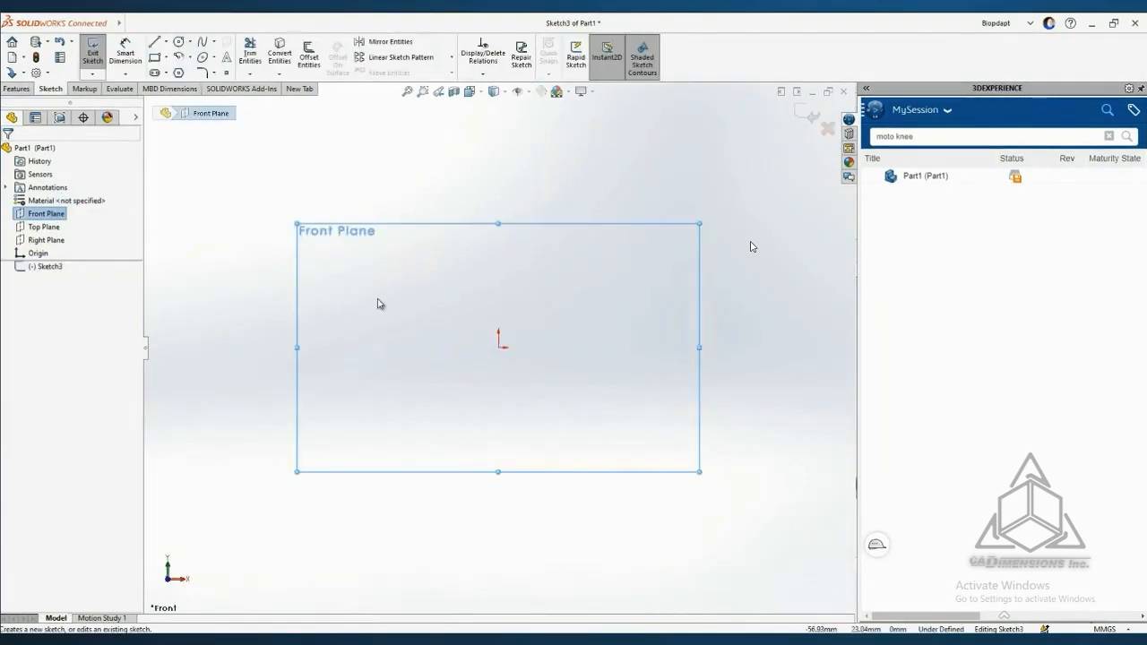
key(s)
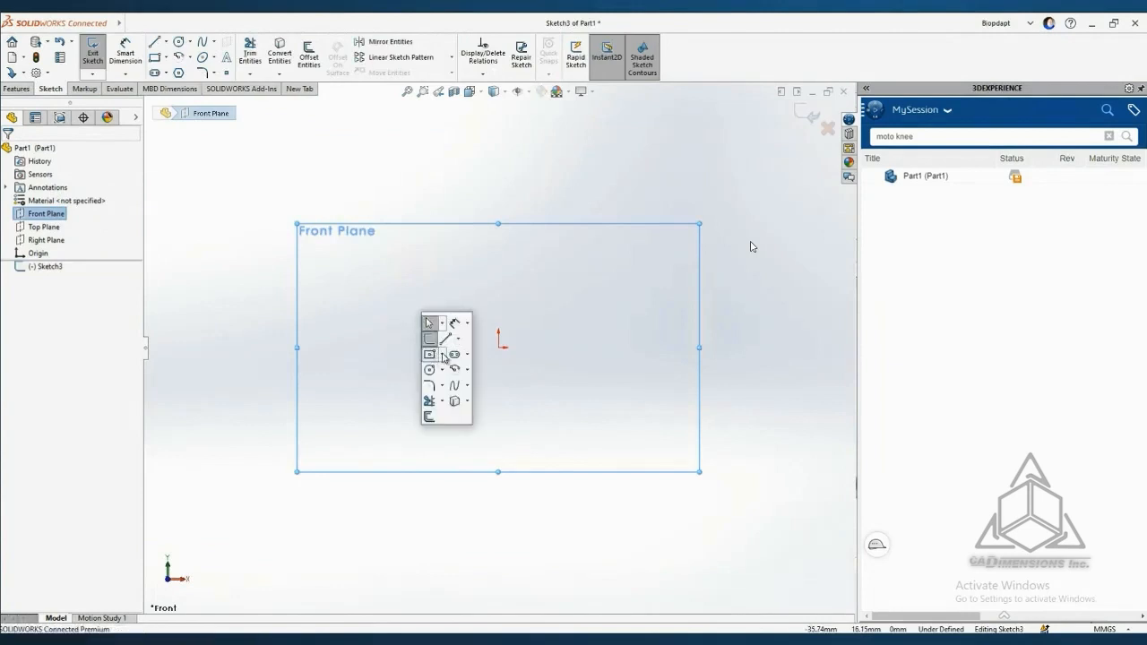
click(431, 355)
click(501, 347)
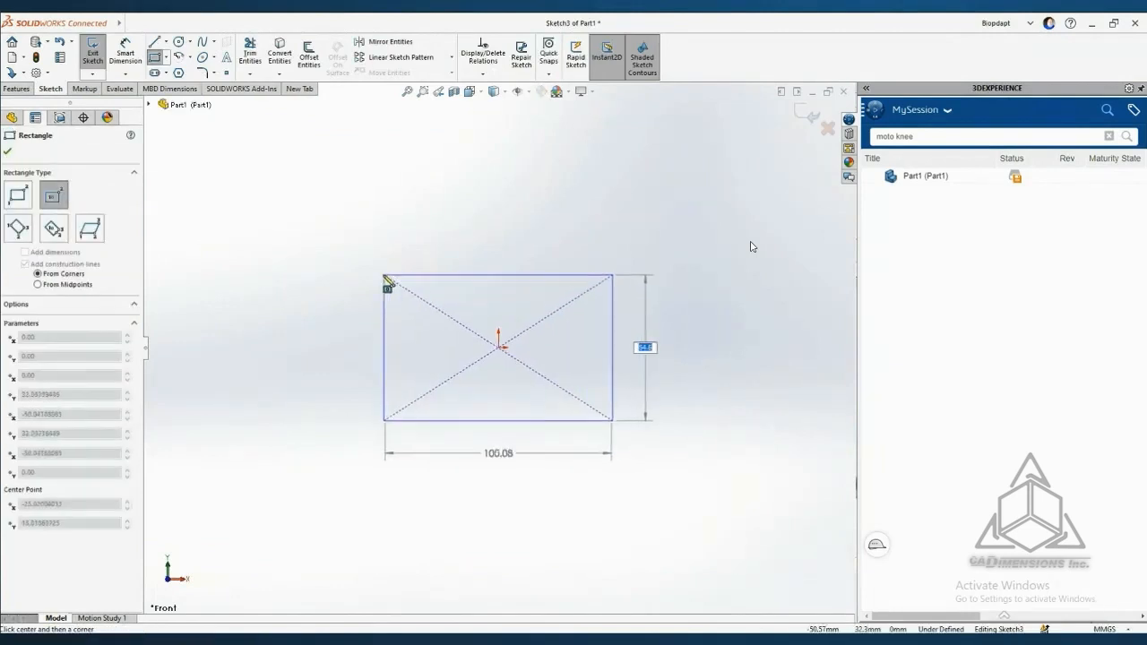
click(385, 277)
Step: Dimension the rectangle 65 mm wide and 25 mm high, and exit the sketch
right_drag(327, 332, 395, 260)
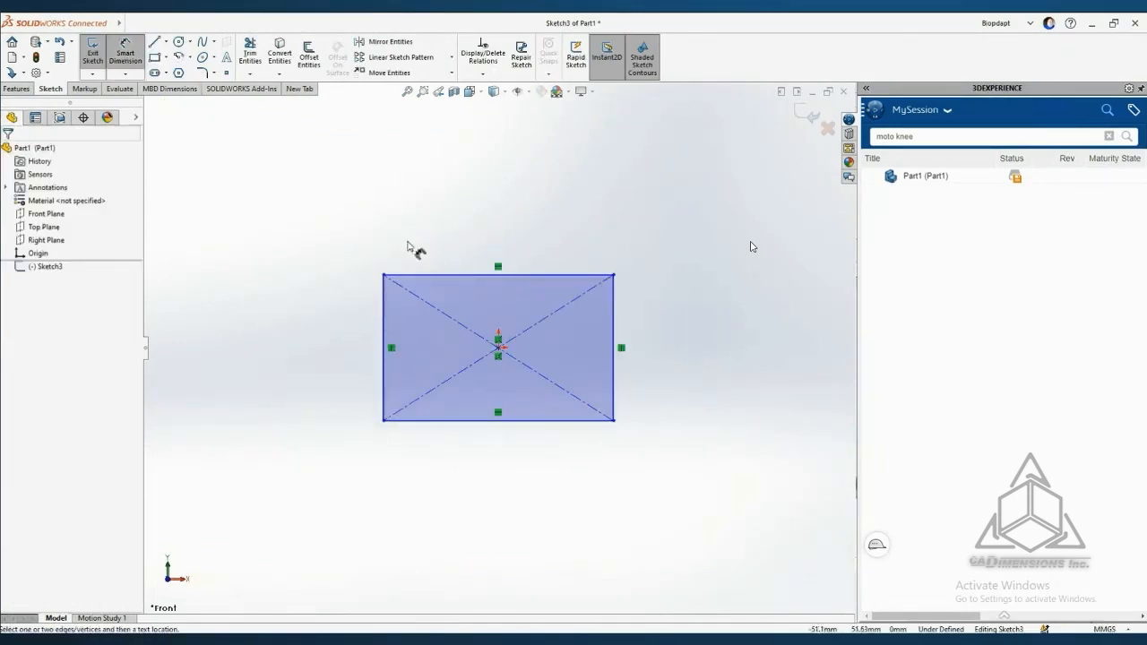
click(462, 275)
click(468, 240)
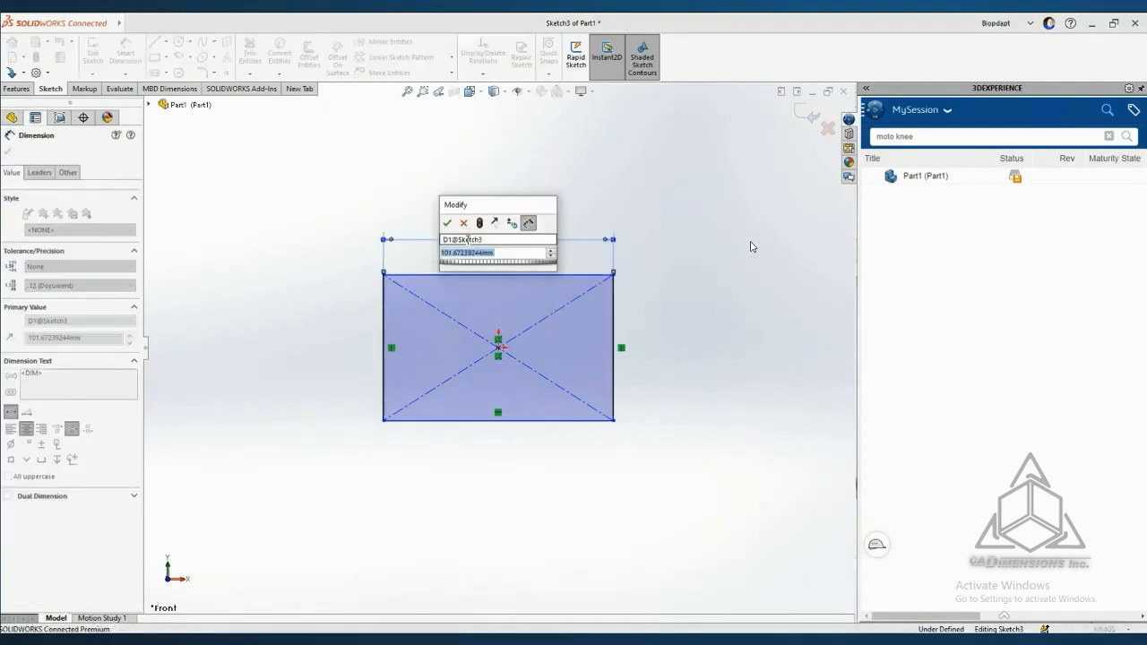
text(65)
key(Return)
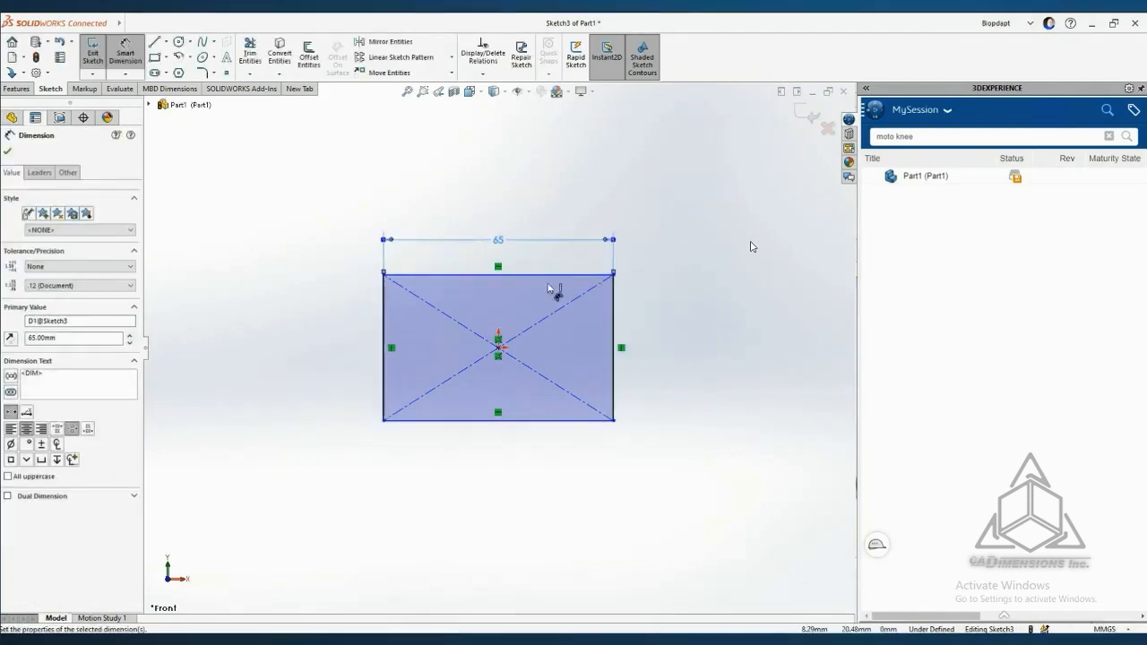
click(615, 319)
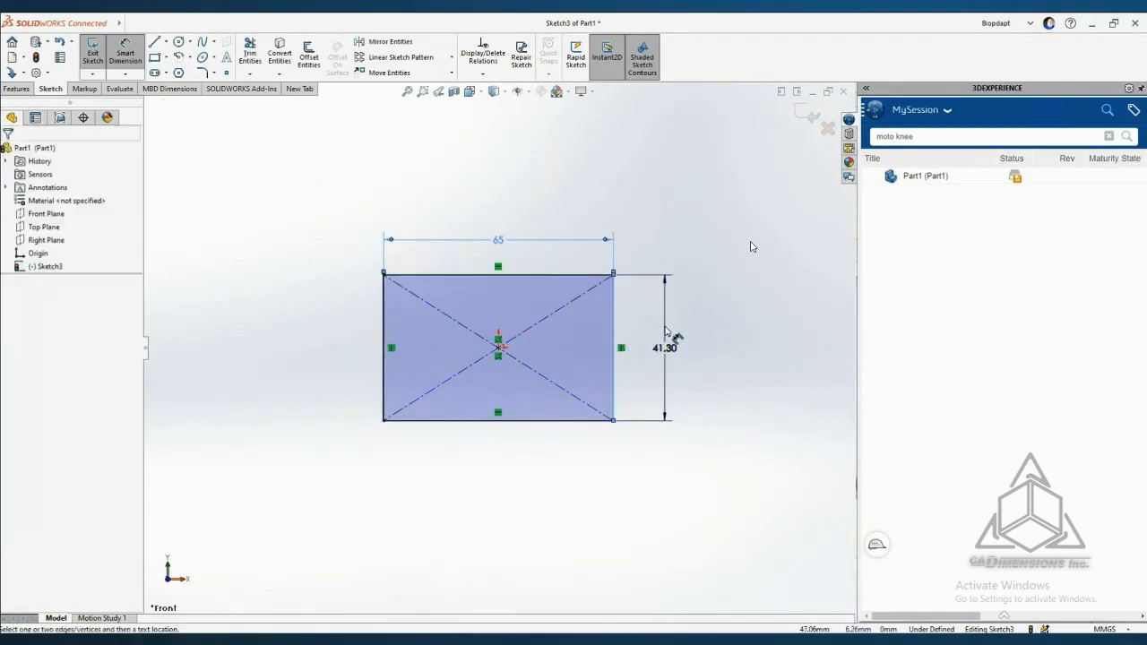
click(666, 332)
text(25)
key(Return)
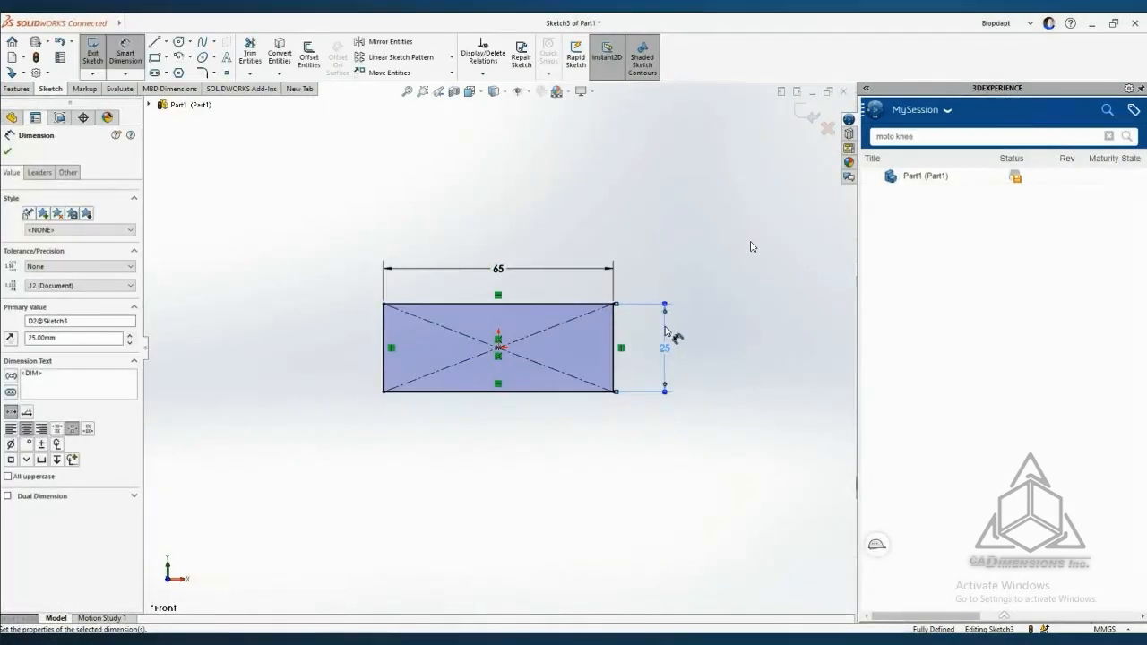
key(d)
click(682, 339)
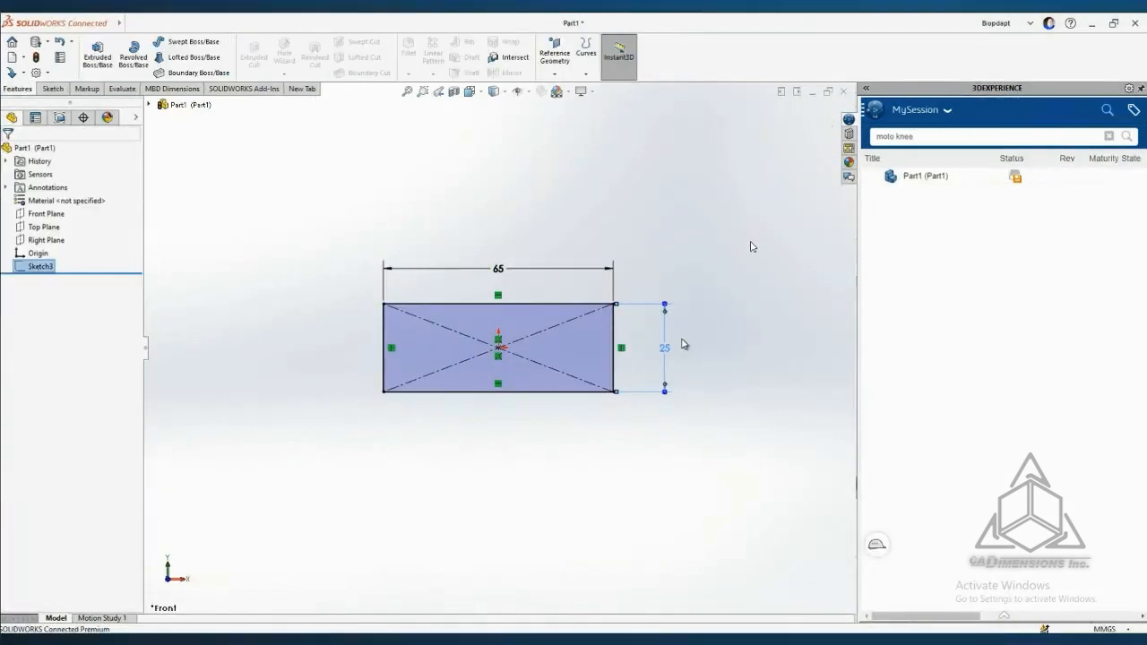
Step: Extrude the rectangle 40 mm with the Mid Plane end condition
click(717, 351)
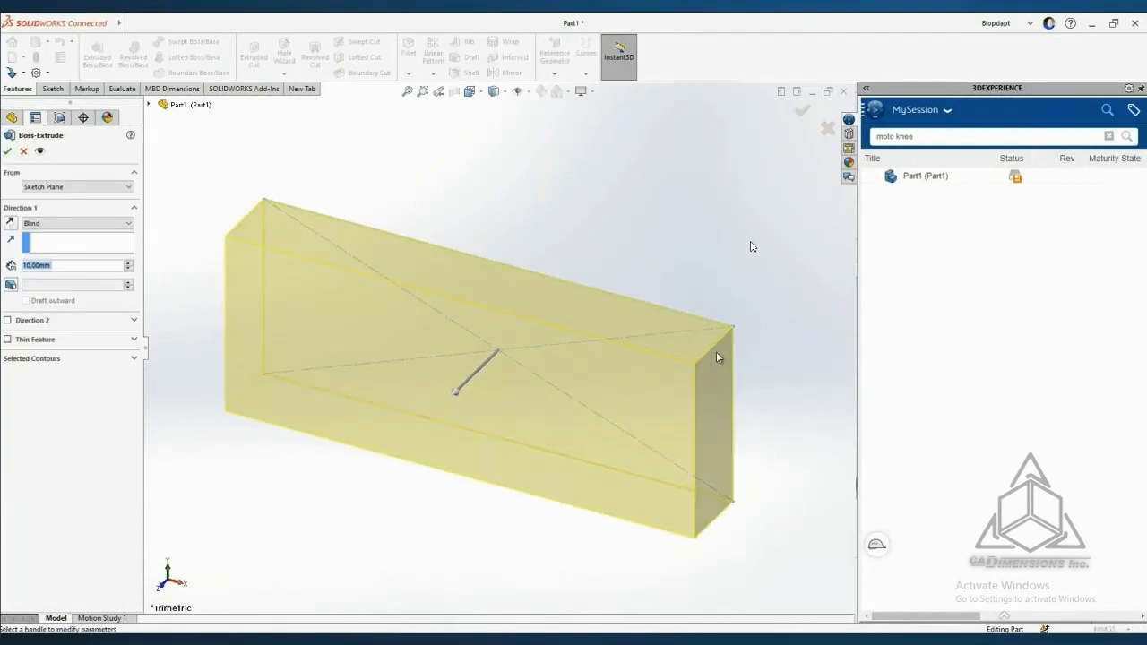
text(40)
key(Return)
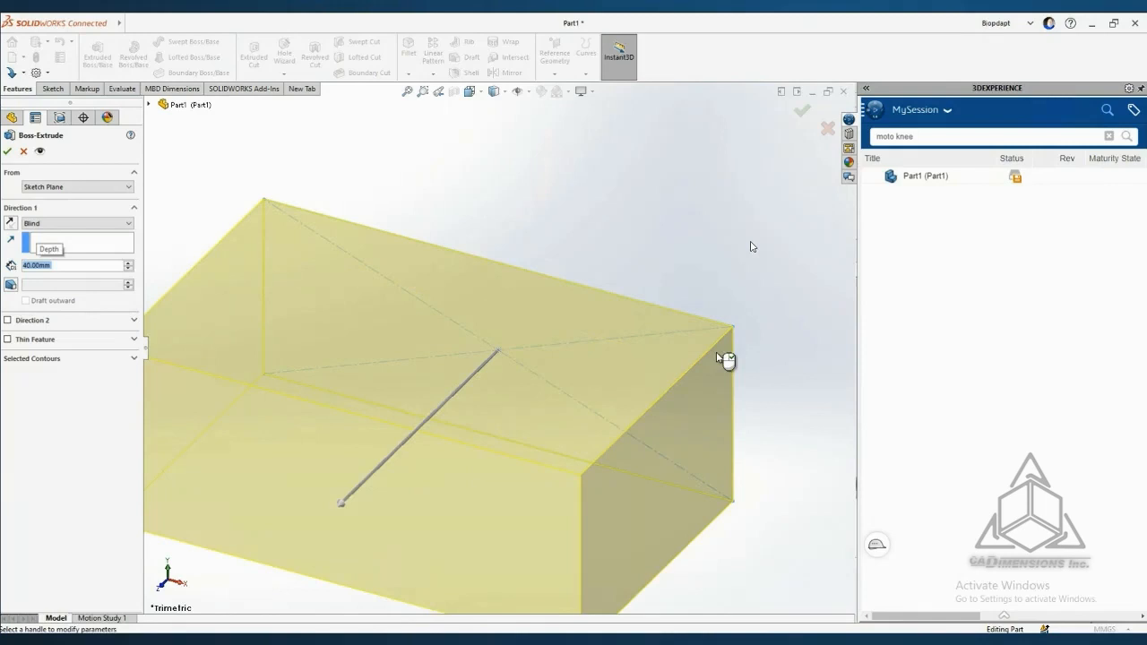
right_click(695, 251)
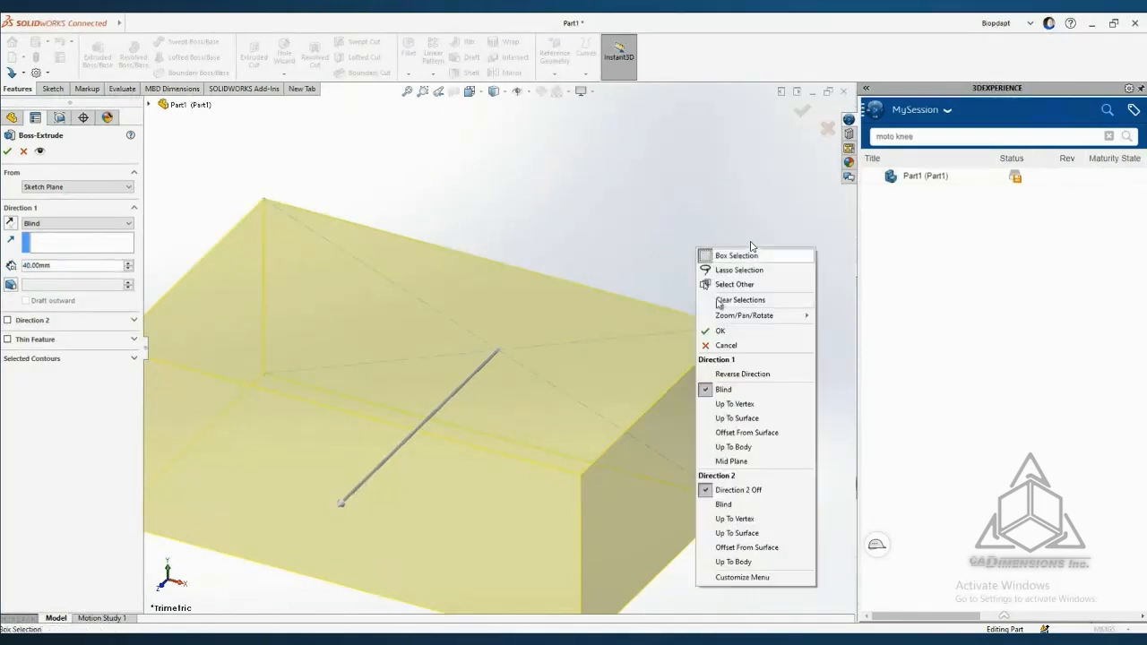
click(746, 461)
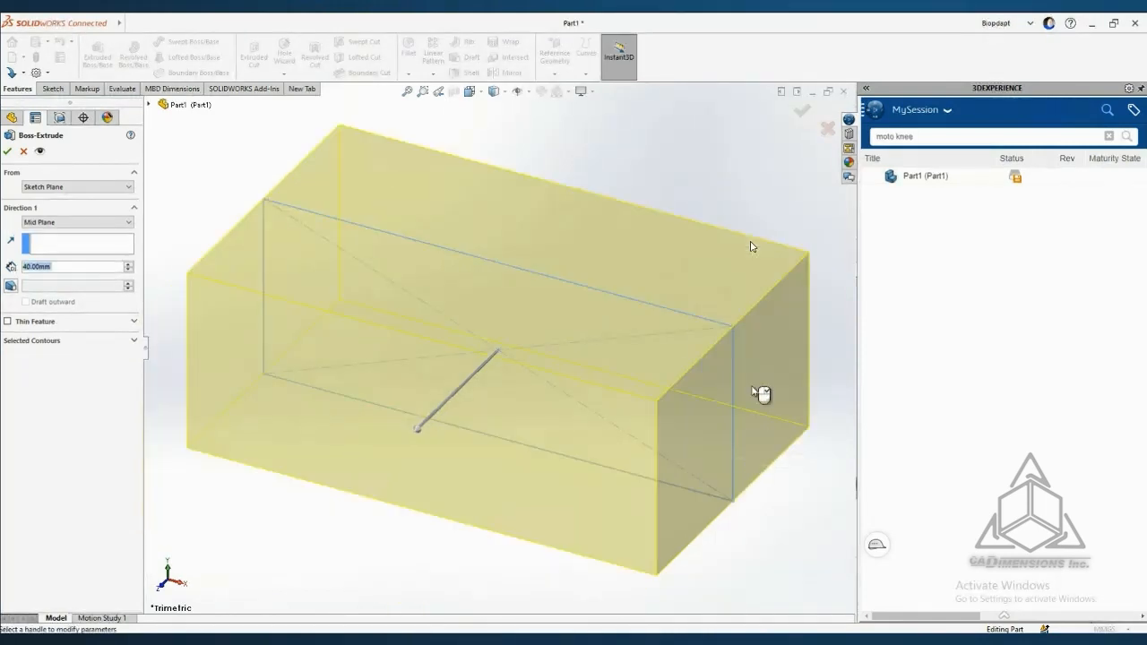
click(802, 109)
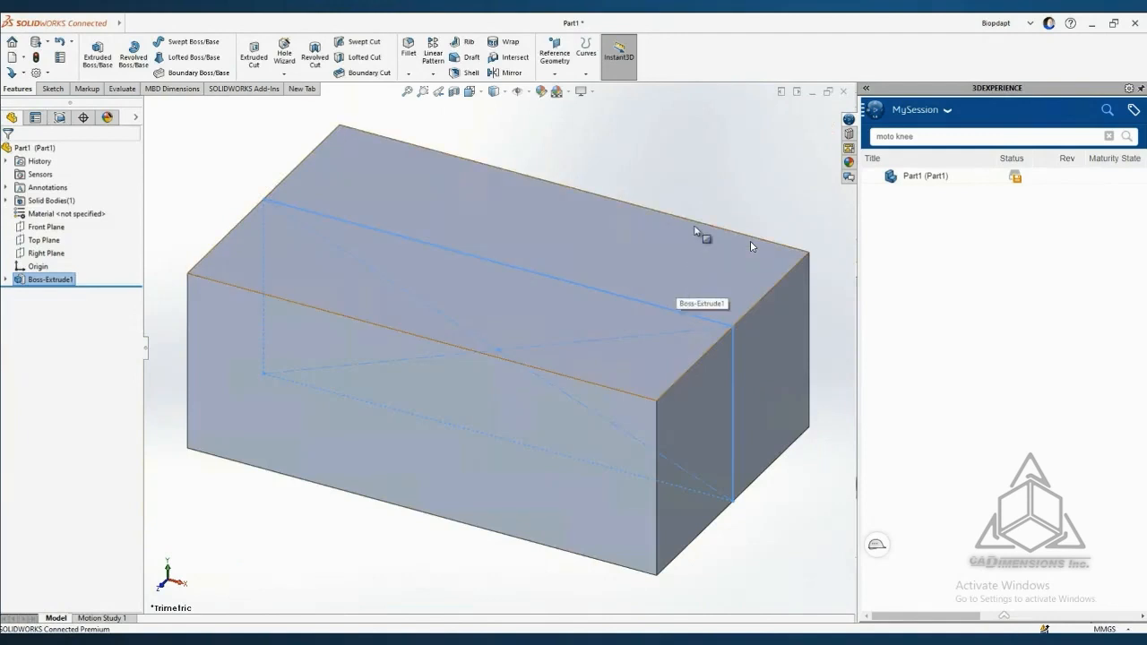
Step: Fillet the block's four 40 mm long edges with a 10 mm radius
click(675, 160)
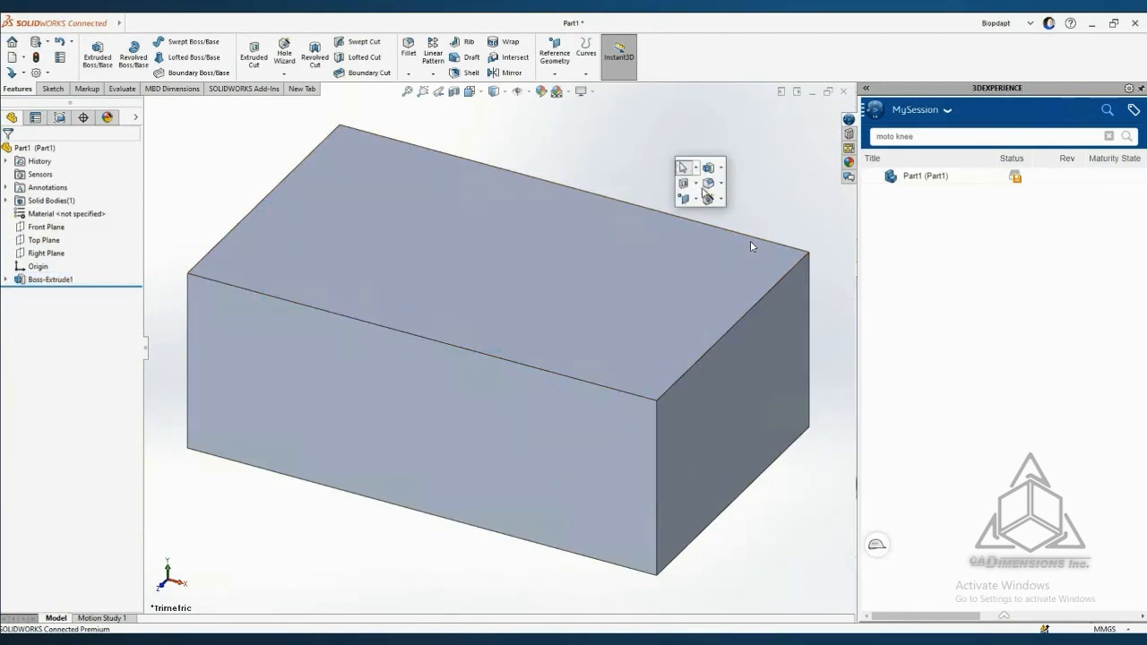
click(708, 184)
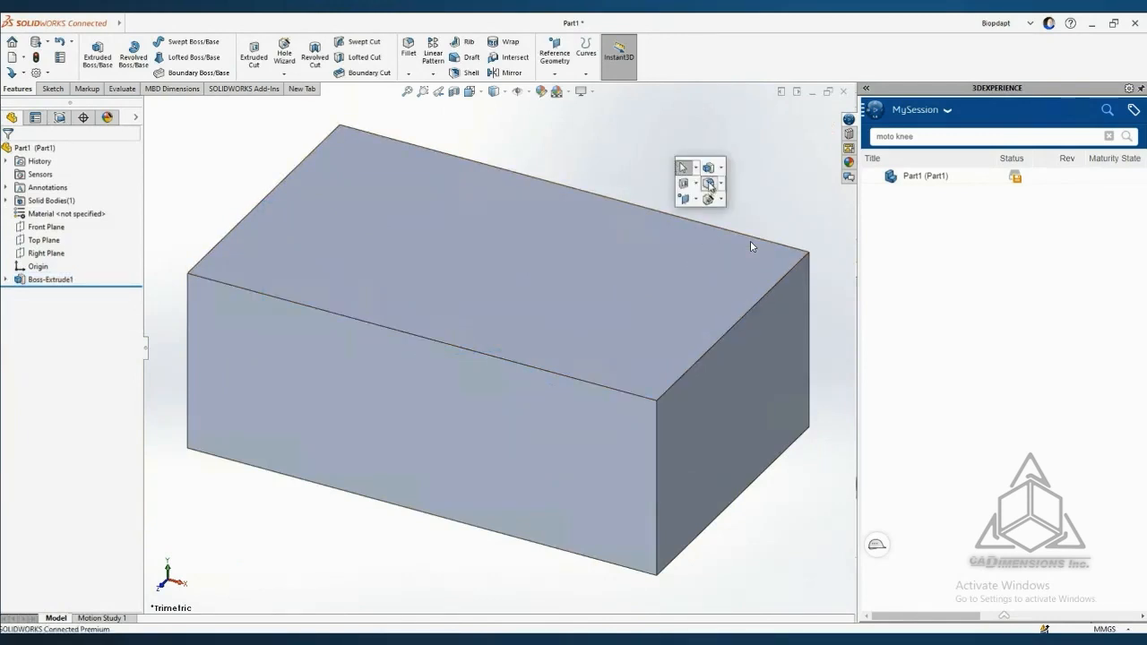
click(752, 314)
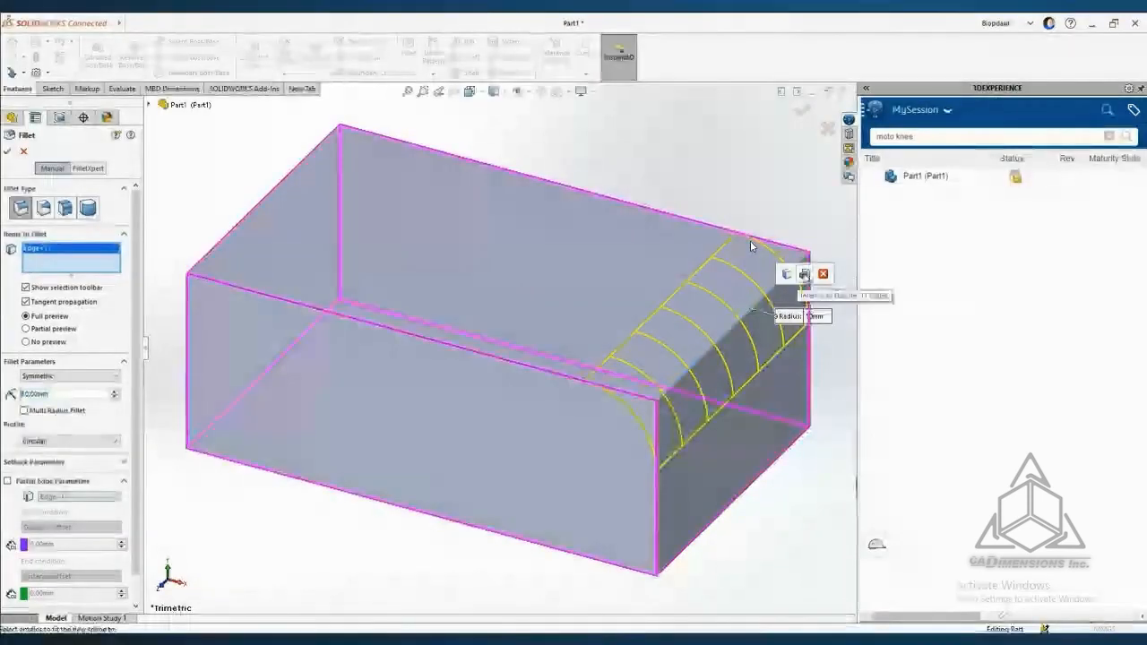
click(804, 273)
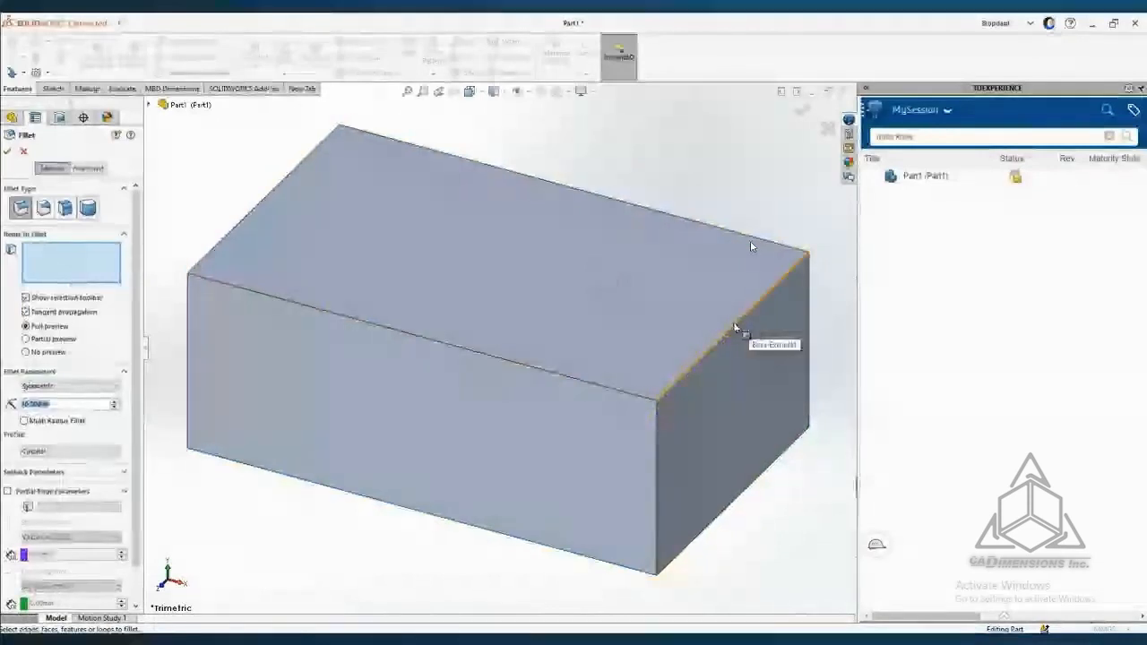
click(736, 332)
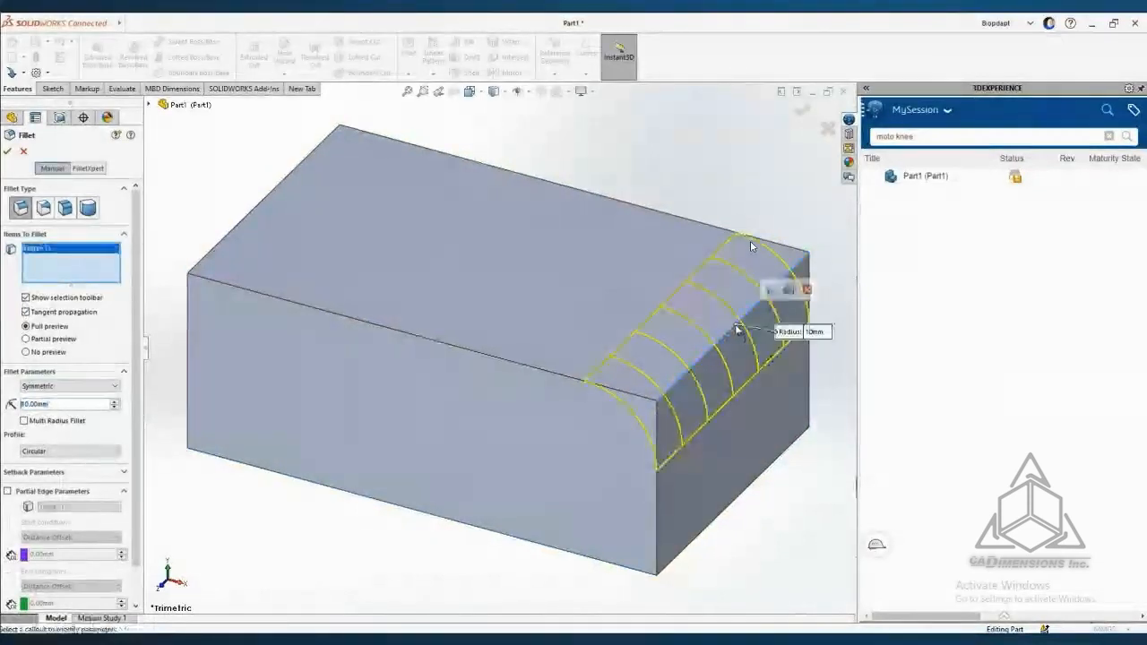
click(772, 289)
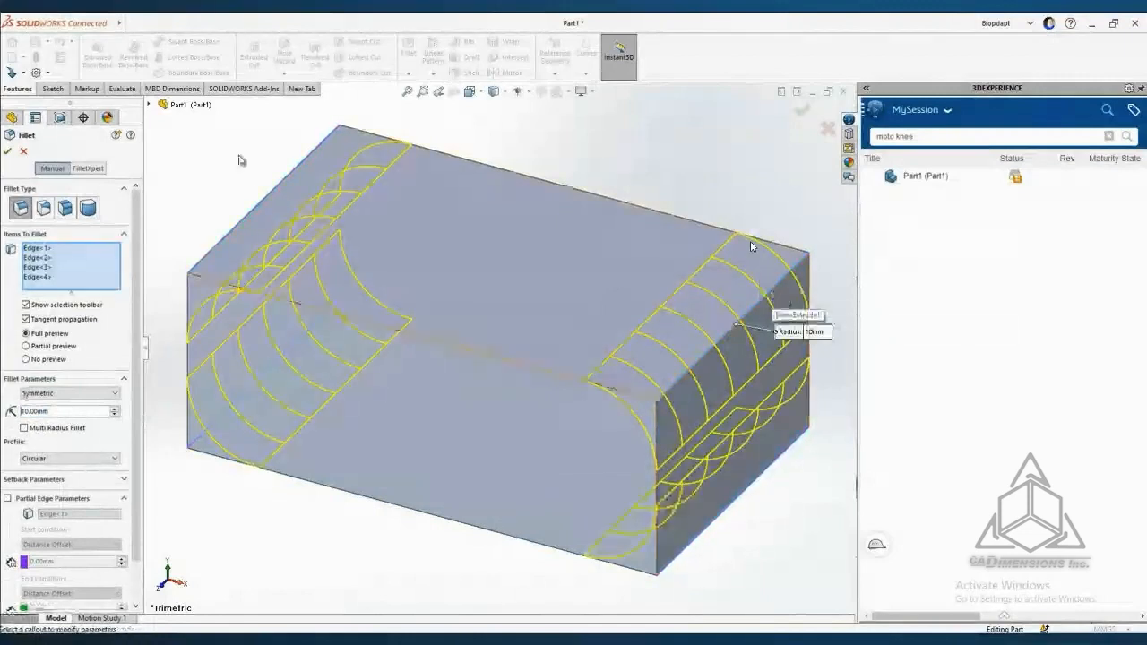
key(Return)
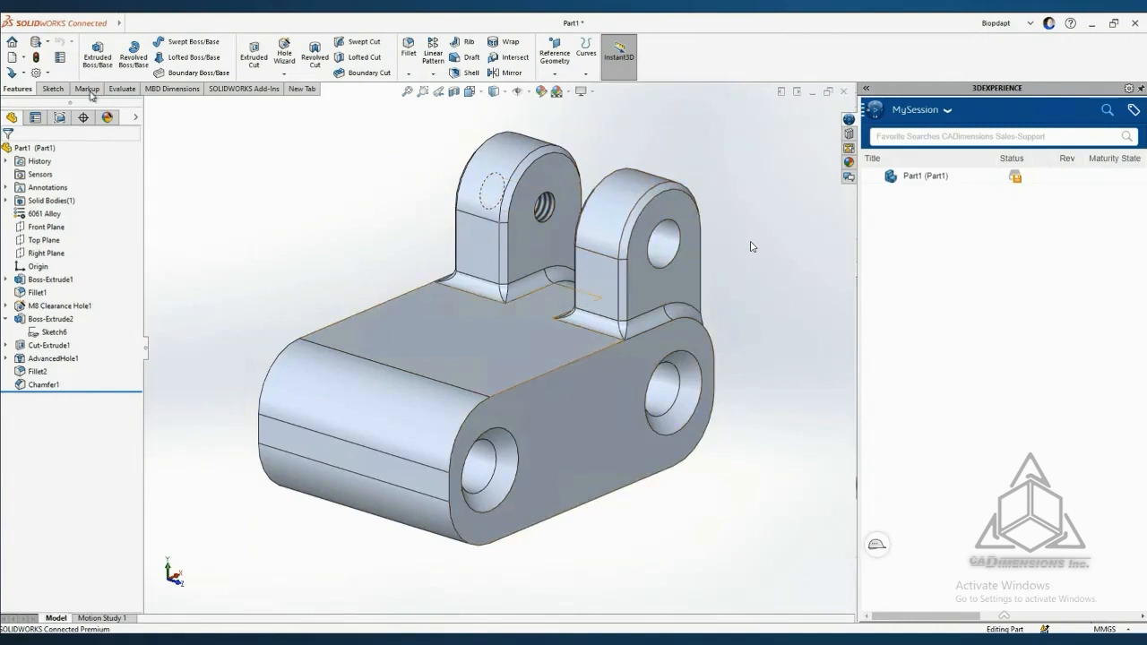
Step: Save the finished bracket part to the Biopdapt collaborative space under the name 17-900
click(54, 57)
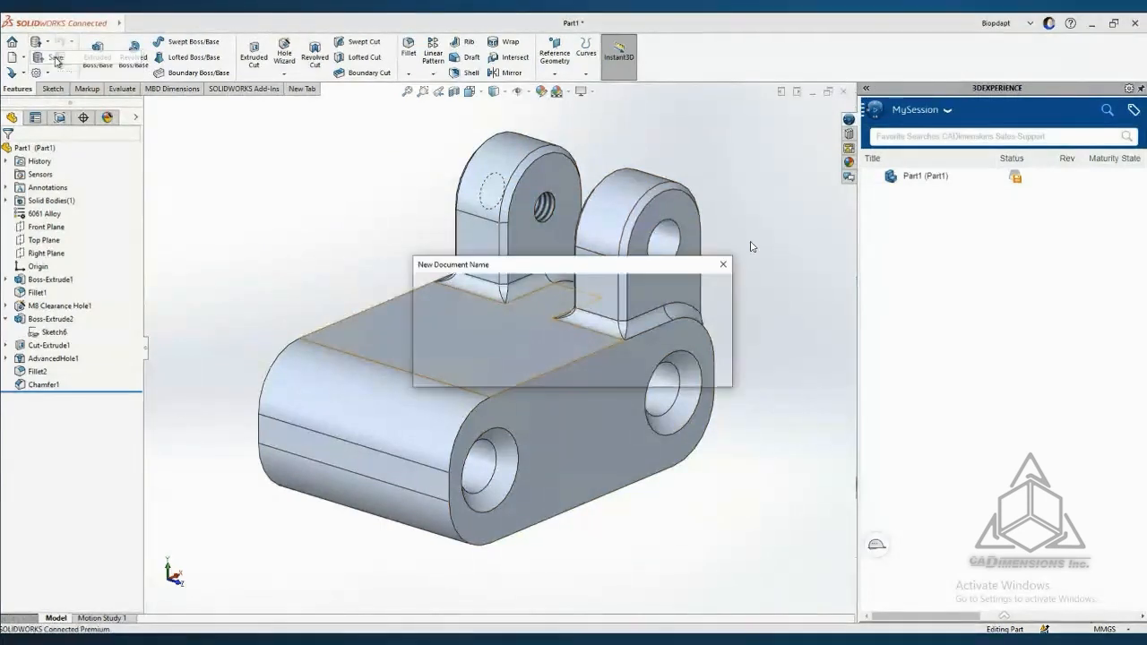
text(17)
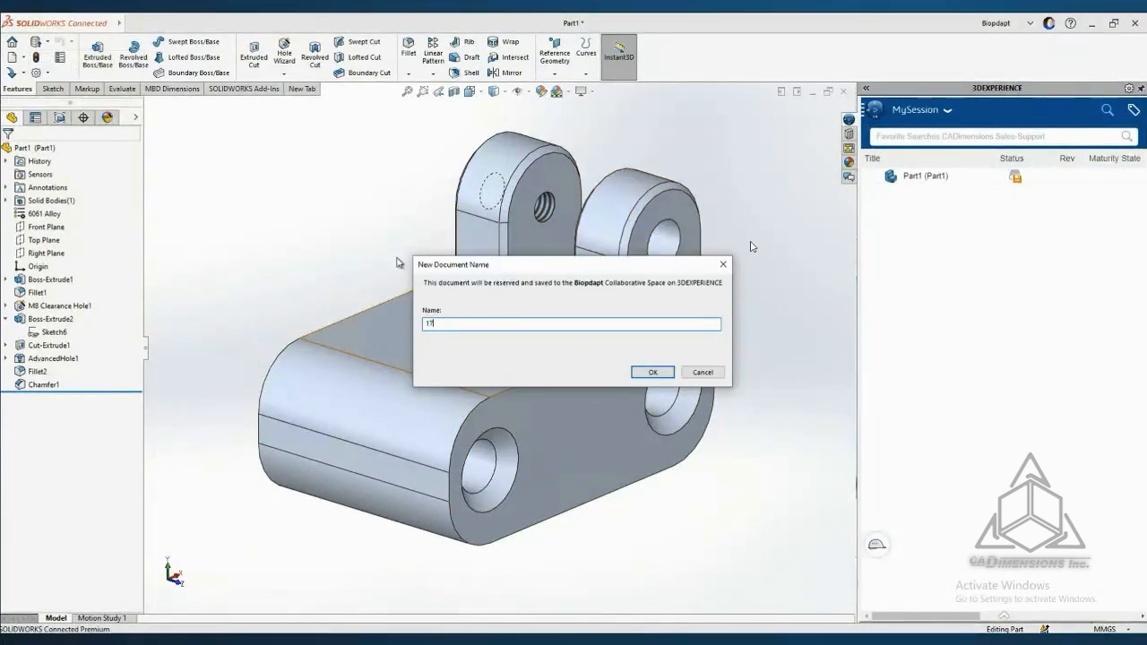
text(-900)
click(652, 371)
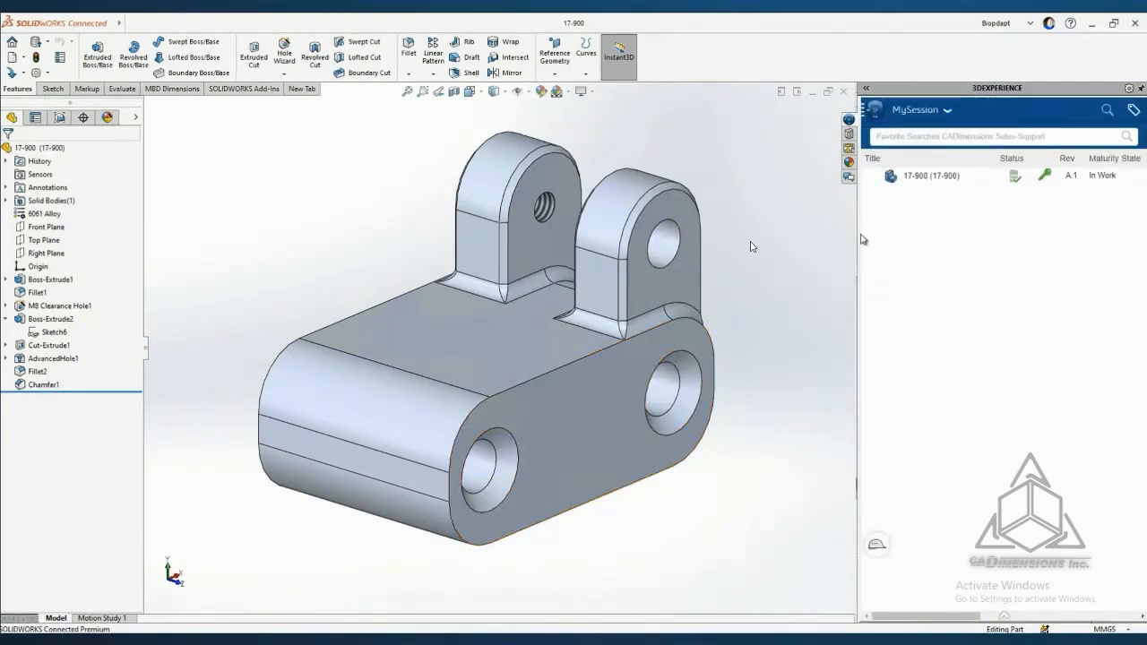
Step: View the 17-901 variant of the bracket in the CAD family and switch back to 17-900
drag(857, 240, 638, 267)
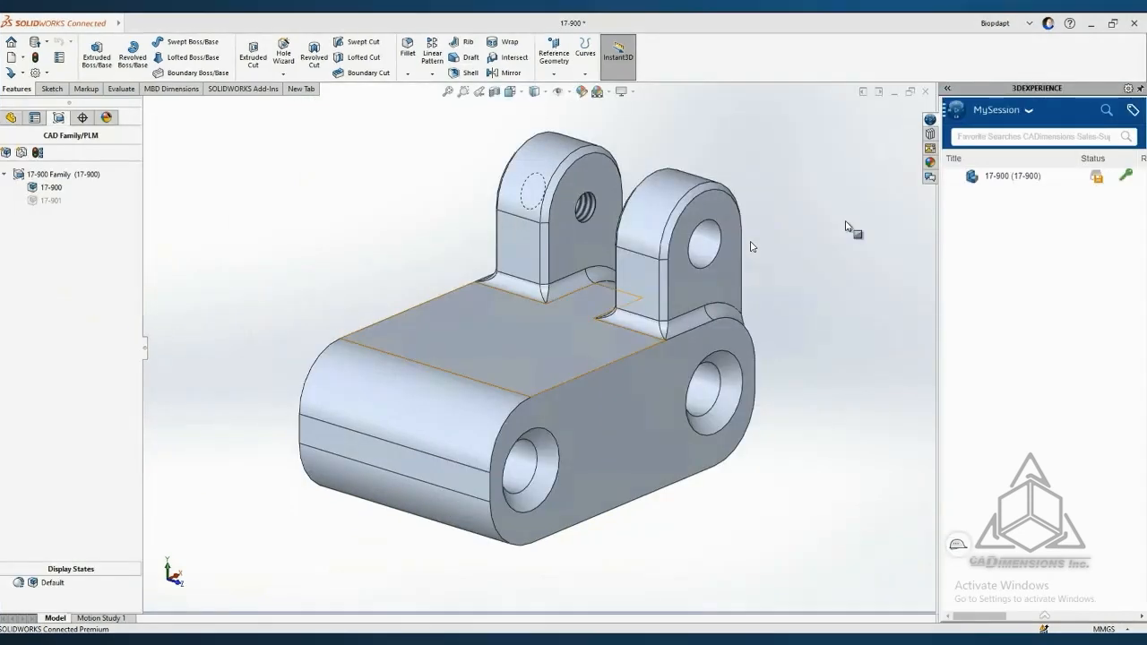
mouse_move(837, 254)
middle_down()
mouse_move(745, 248)
mouse_move(828, 244)
middle_up()
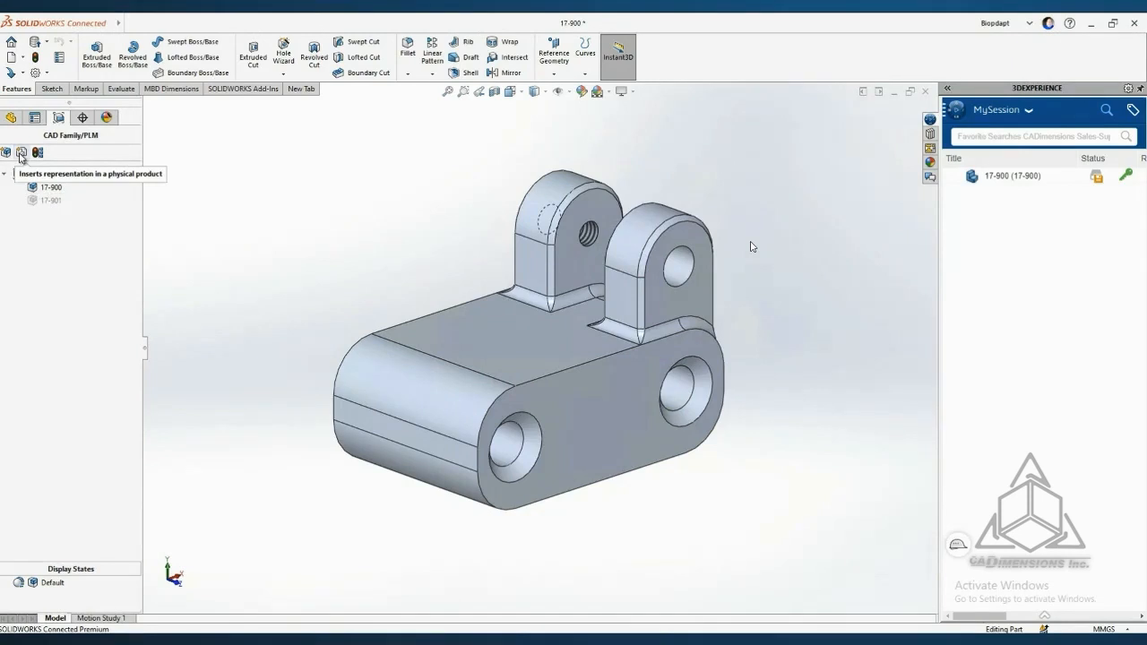
double_click(49, 201)
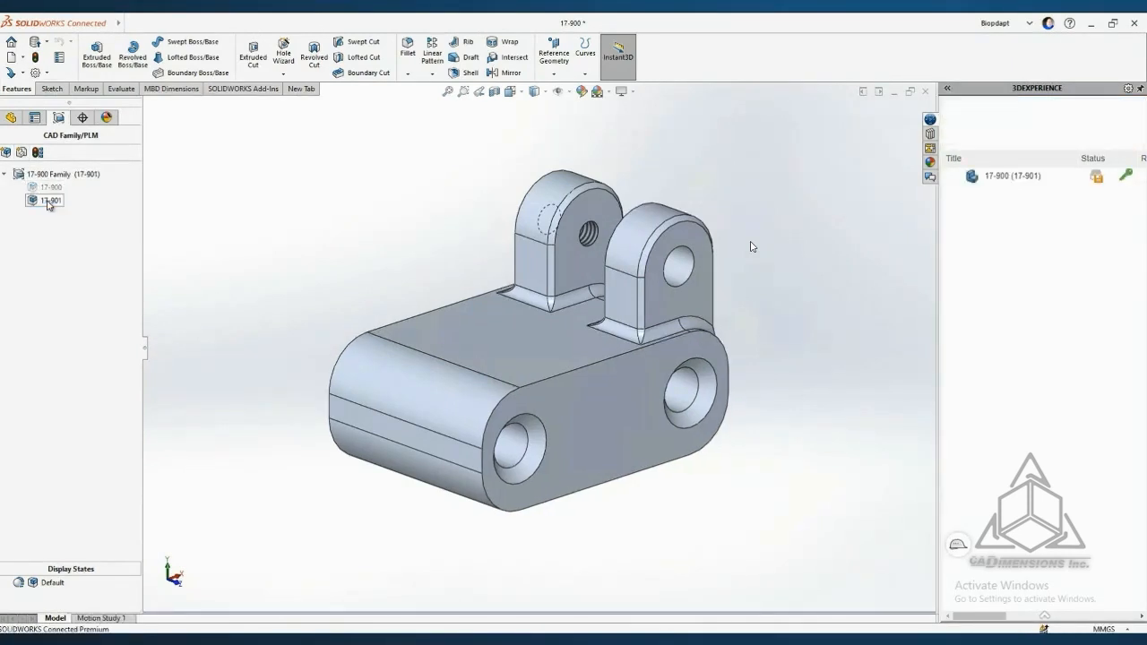
double_click(50, 187)
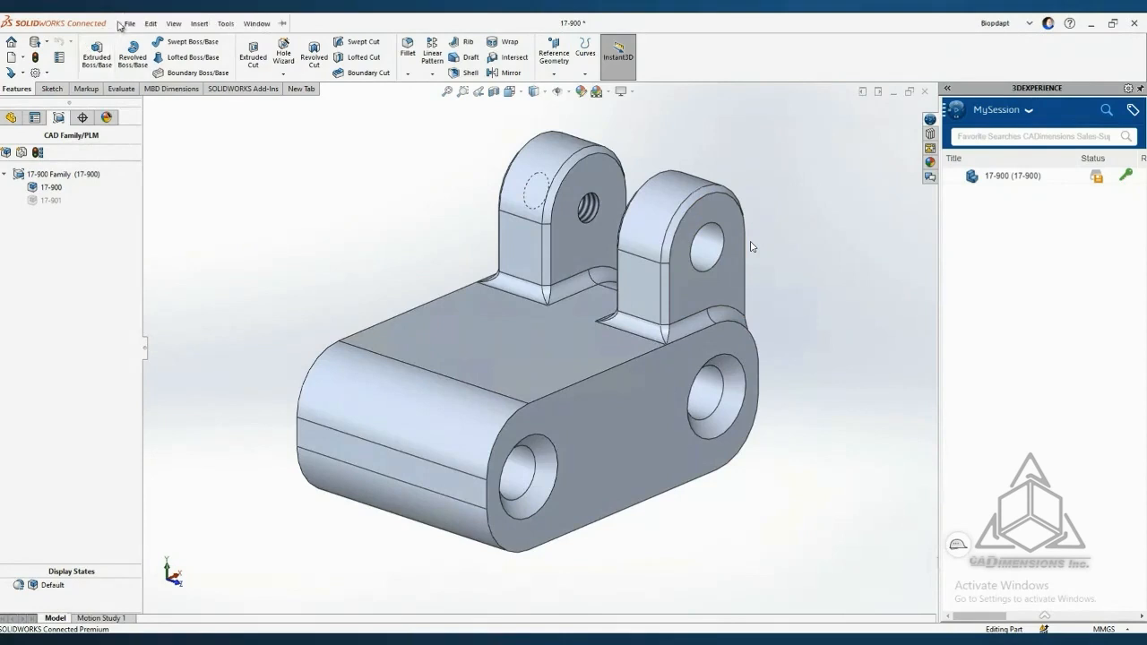
Step: Create a drawing of part 17-900 from the Biodapt C-SIZE template
click(130, 25)
click(175, 134)
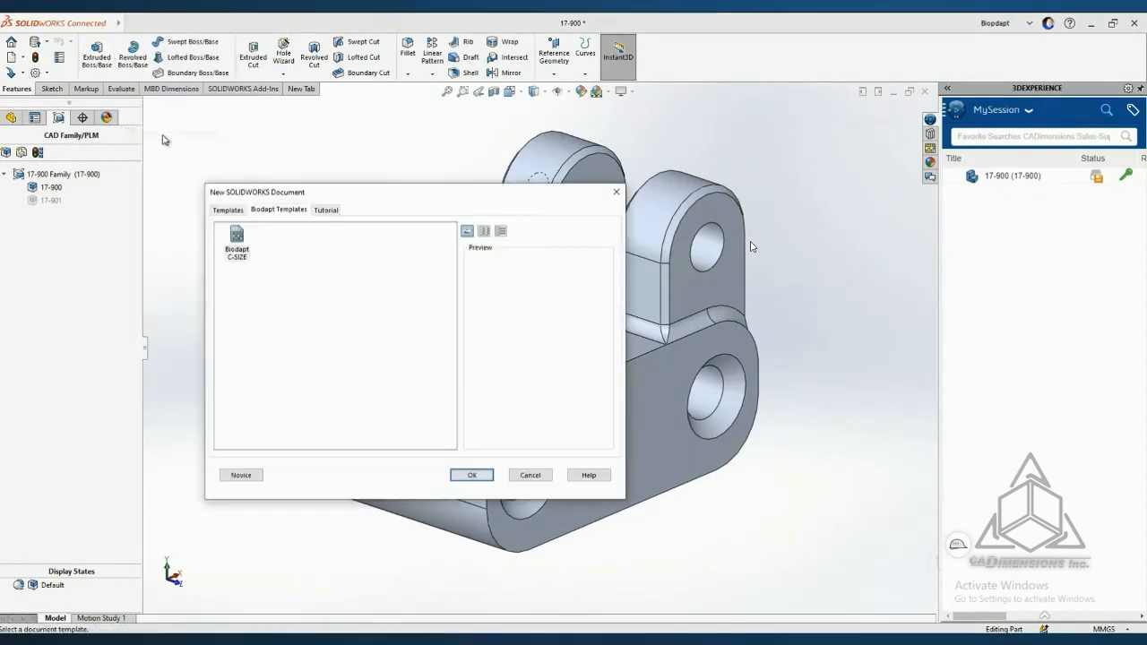
click(235, 238)
click(475, 476)
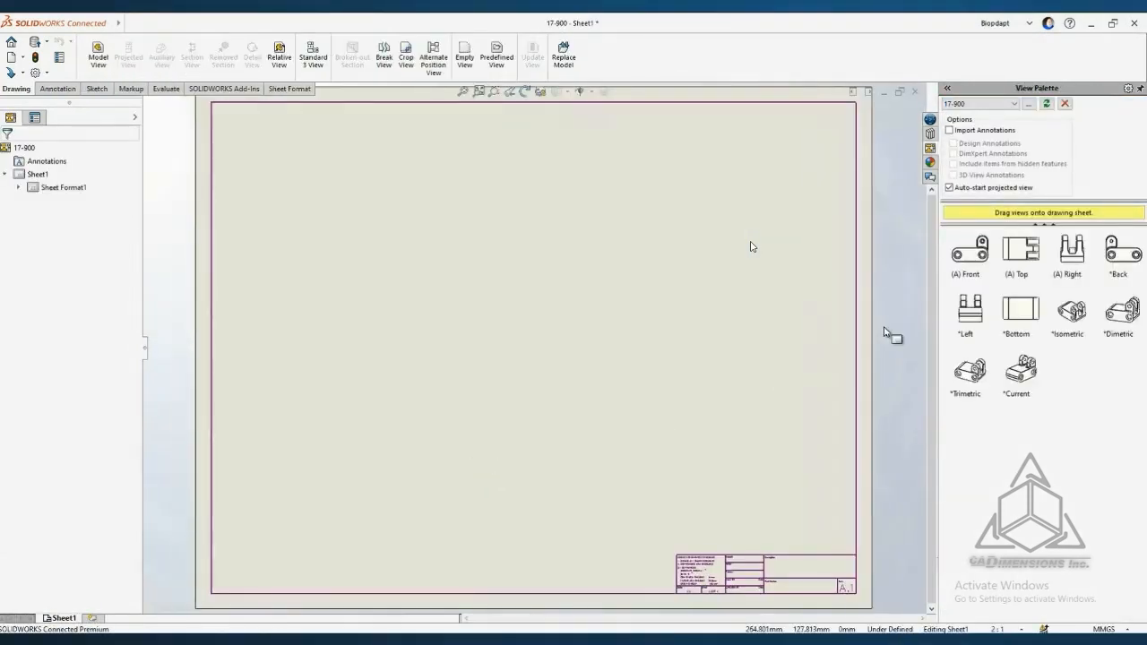
Step: Place the bracket's front view on the sheet with projected top, right and isometric views
drag(972, 259, 370, 431)
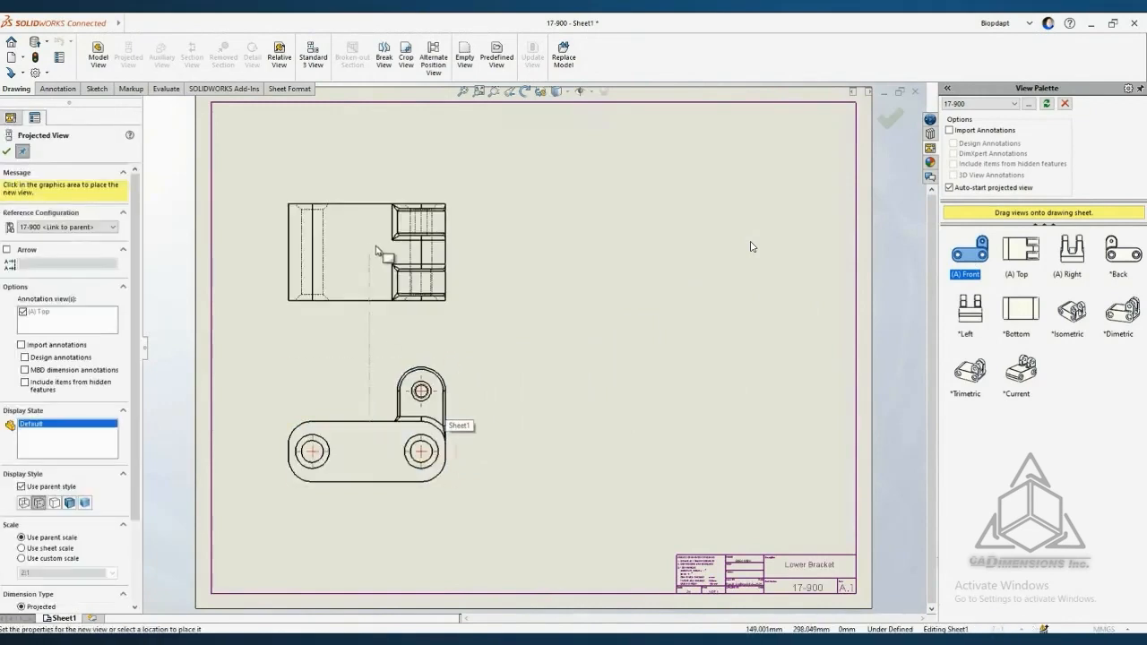
click(377, 242)
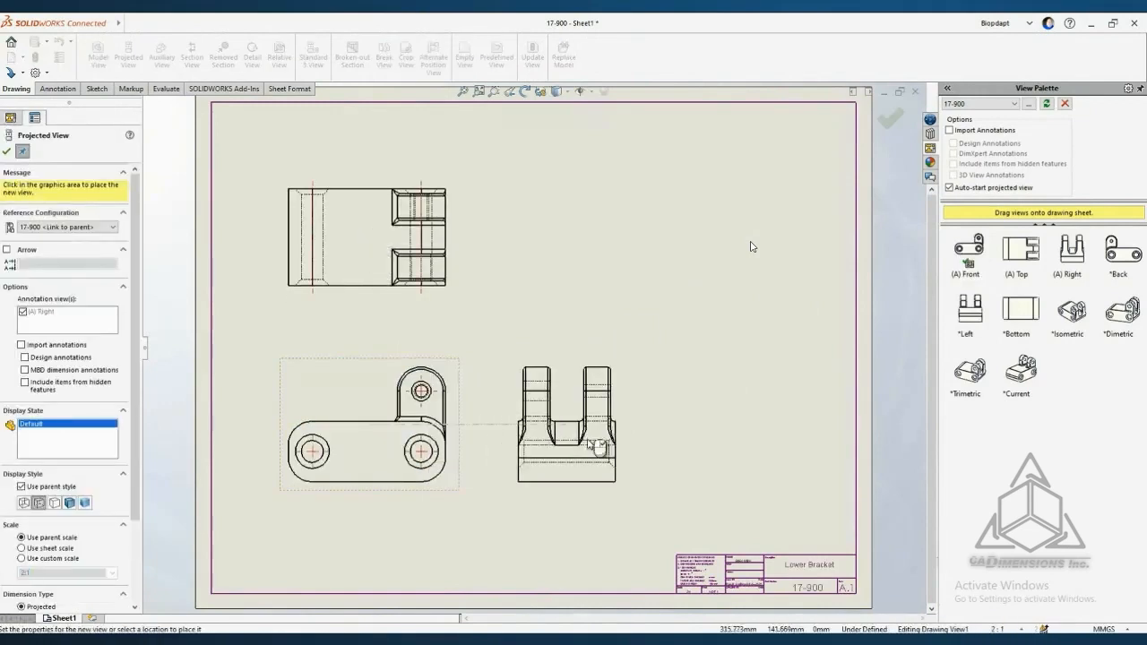
click(682, 445)
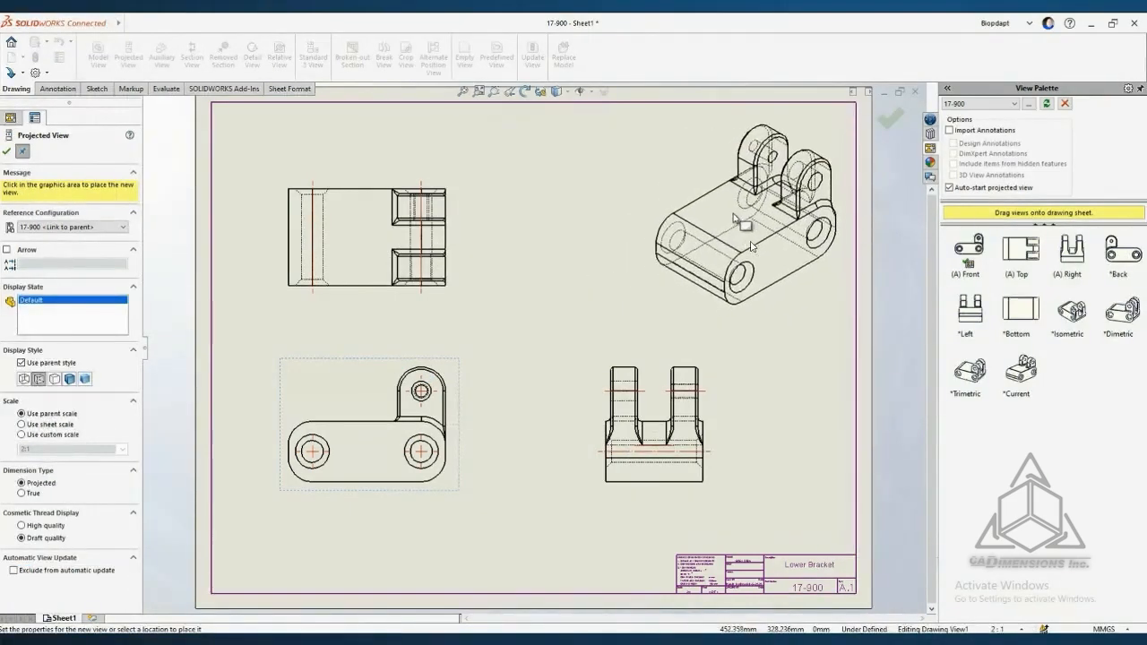
click(735, 218)
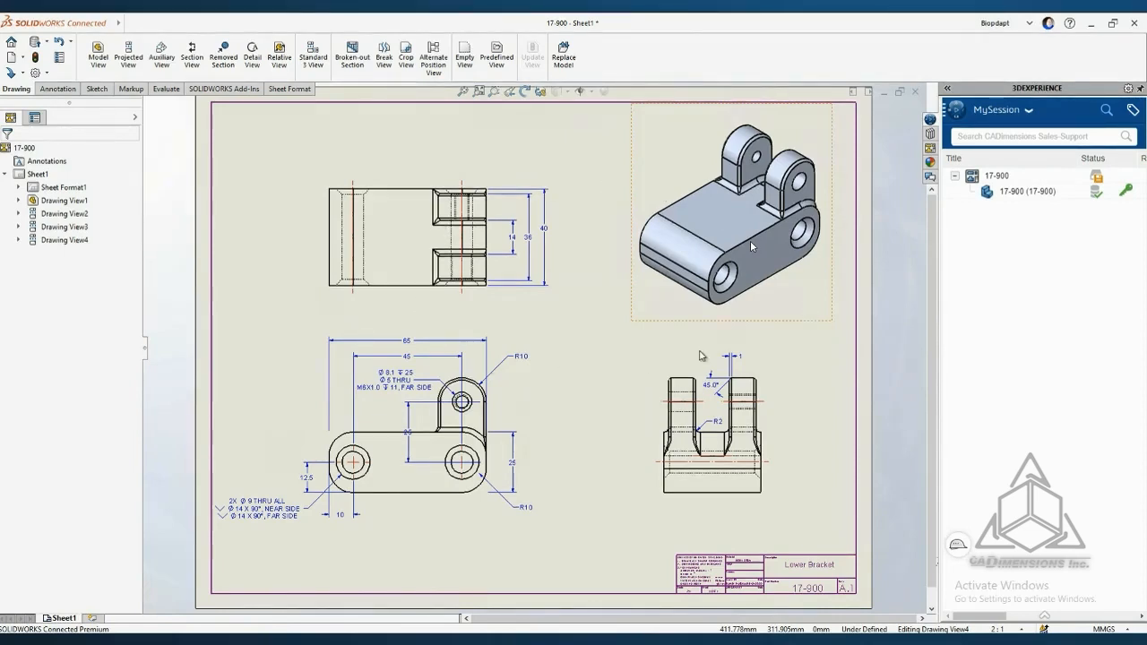
Step: Open the bracket part 17-900 from its shaded isometric view in the drawing
click(798, 299)
right_click(796, 251)
click(804, 258)
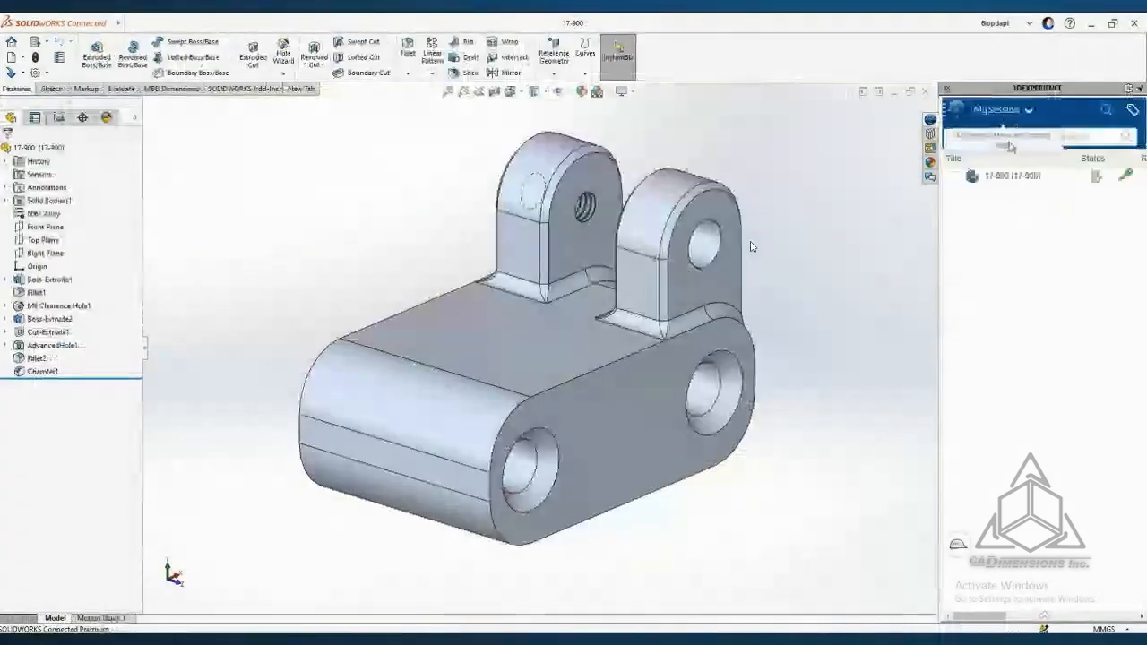
Step: Search 3DEXPERIENCE for "Lower Bracket" and open the released part 17-899 from the results
click(1024, 136)
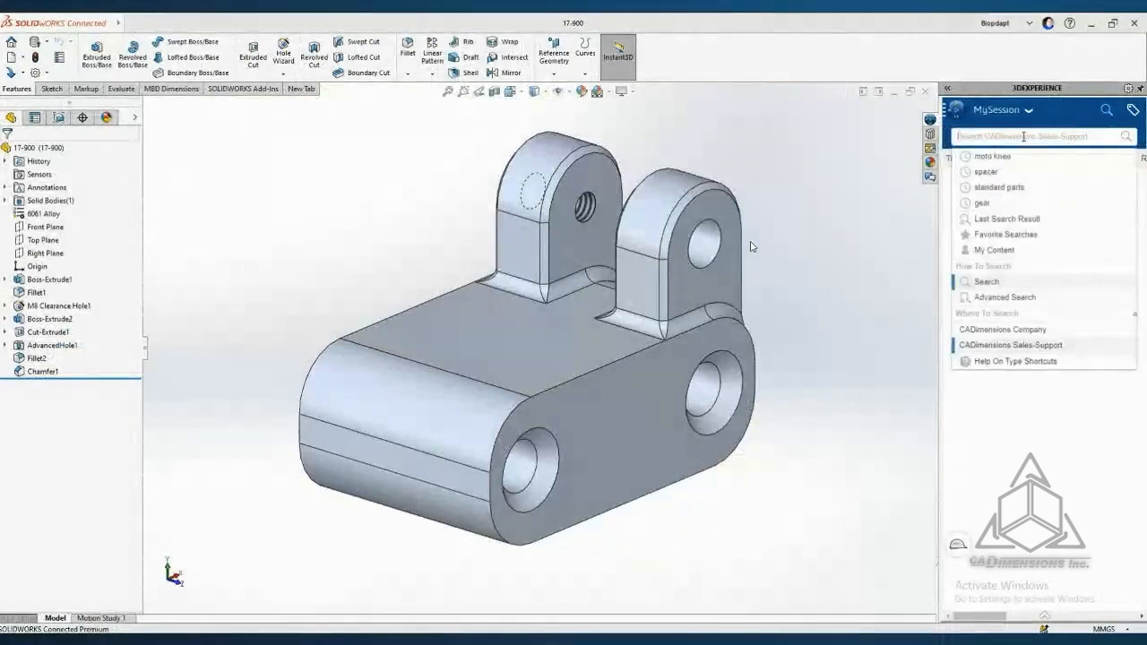
text(Low)
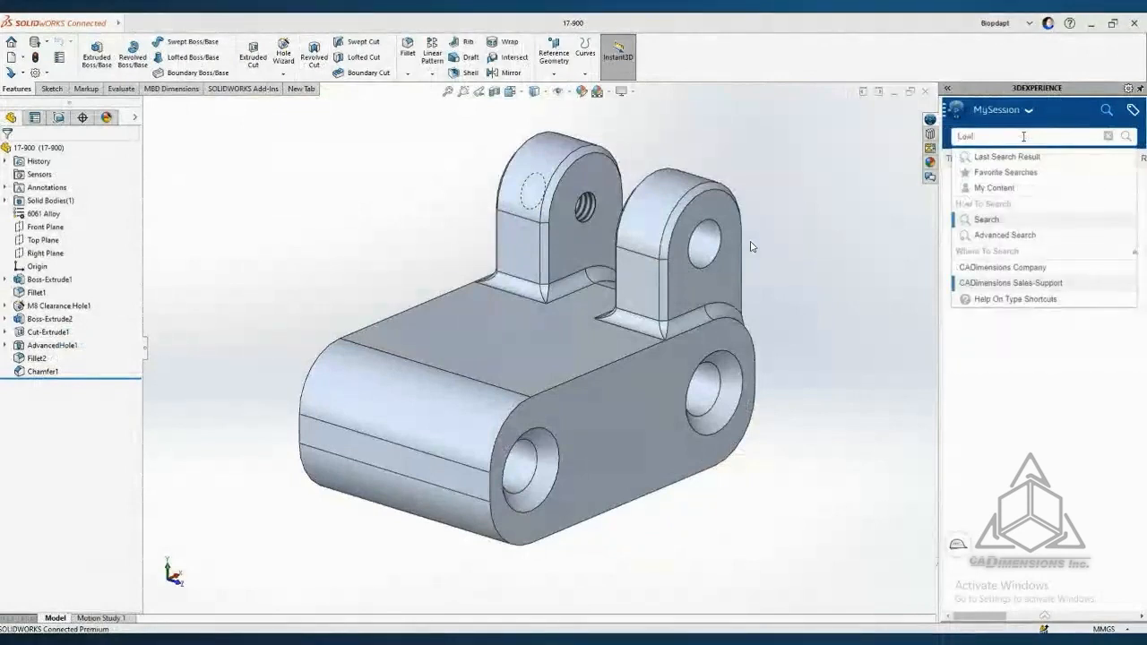
text(er Bracket)
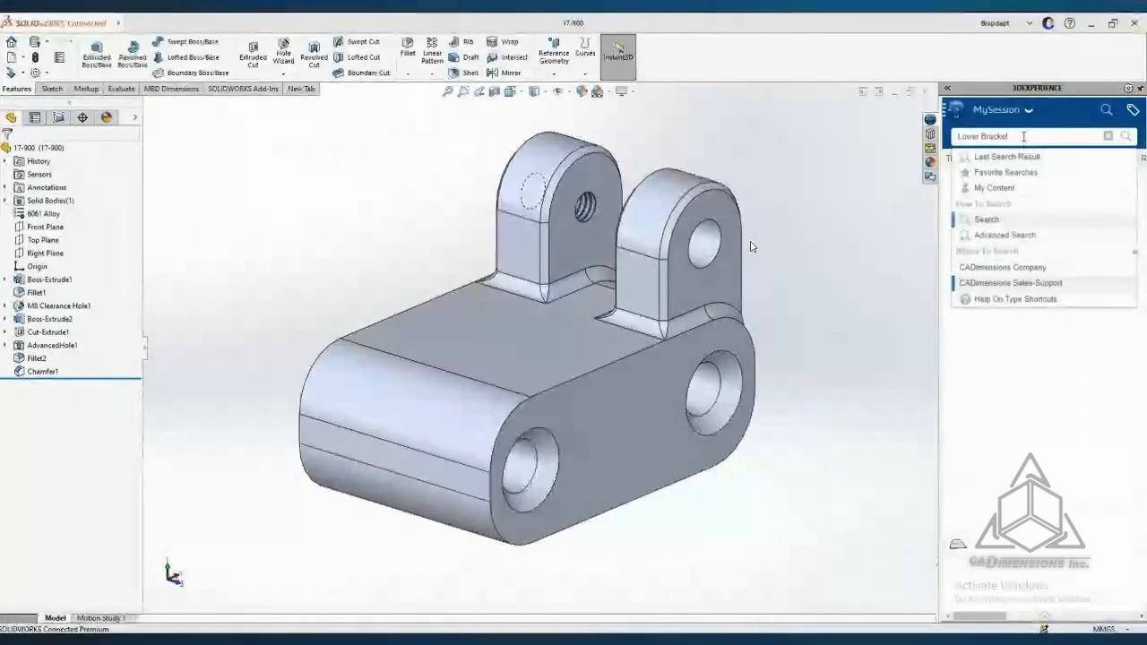
key(Return)
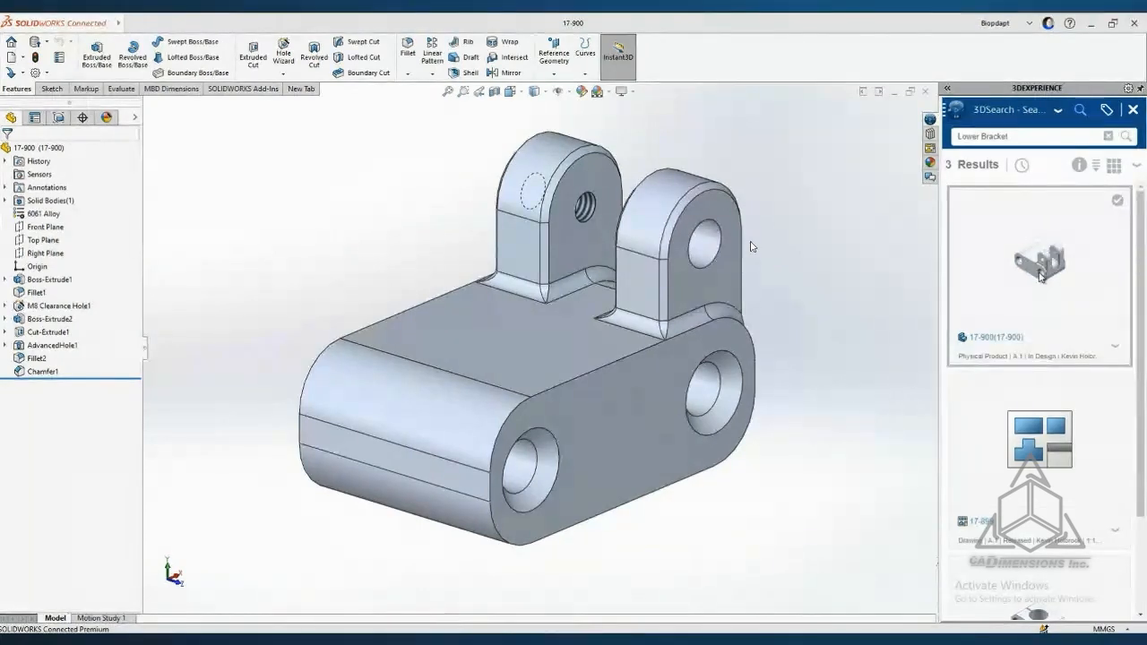
scroll(1041, 287, down, 3)
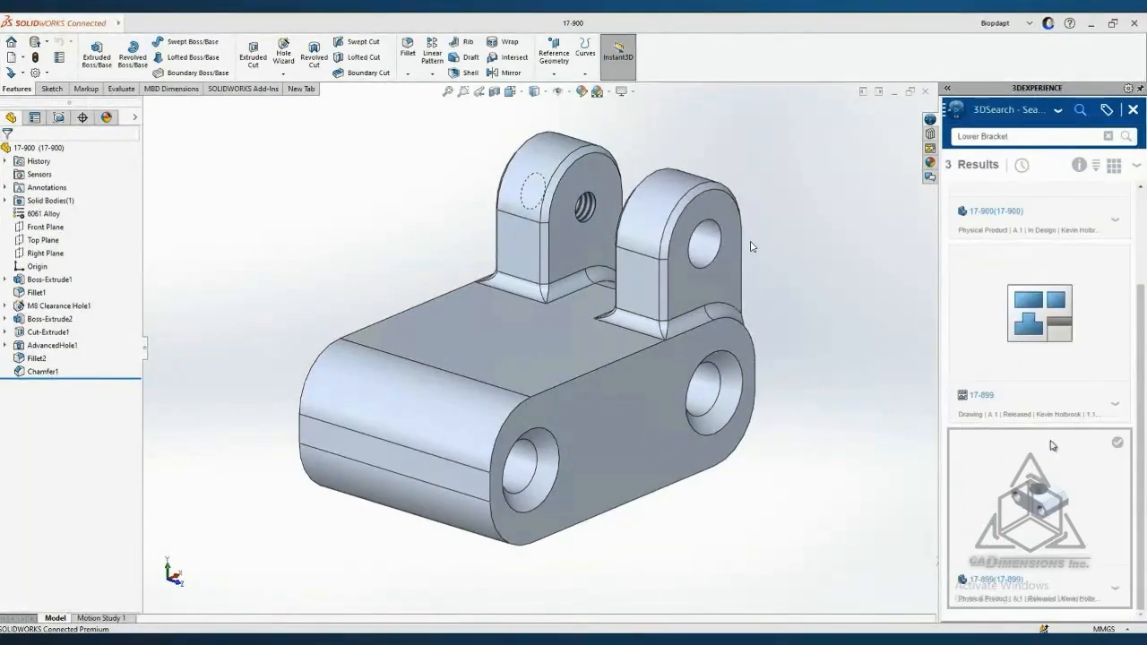
drag(1049, 502, 813, 71)
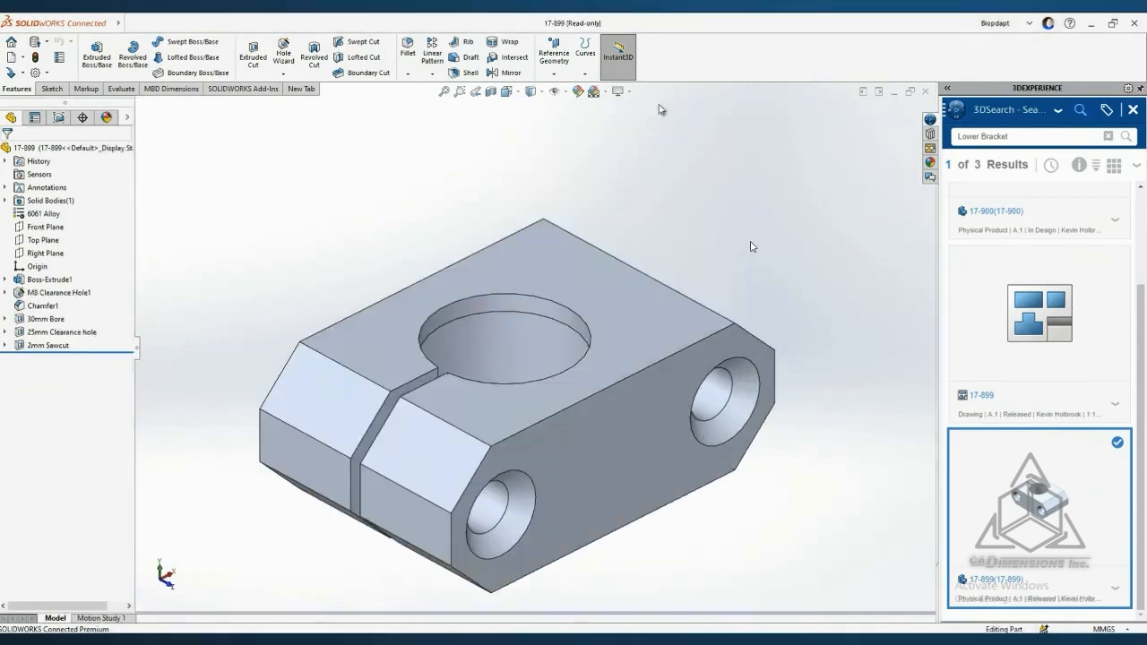
Step: Arrange the 17-899 and 17-900 part windows side by side, with the underside of bracket 17-900 in view
click(130, 23)
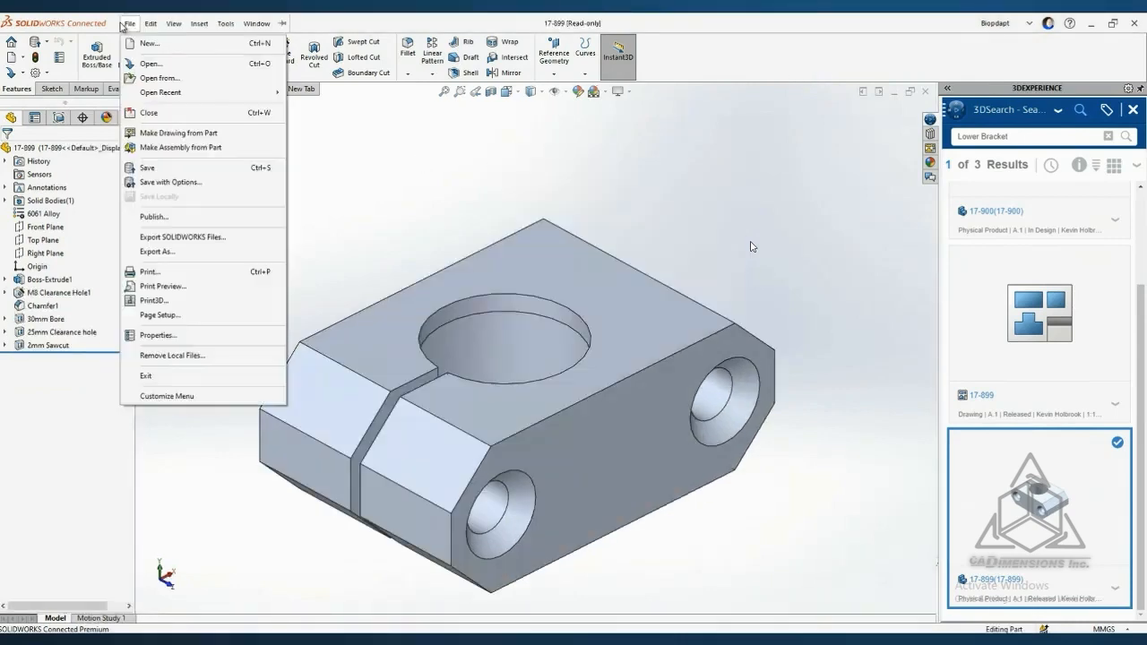
click(251, 24)
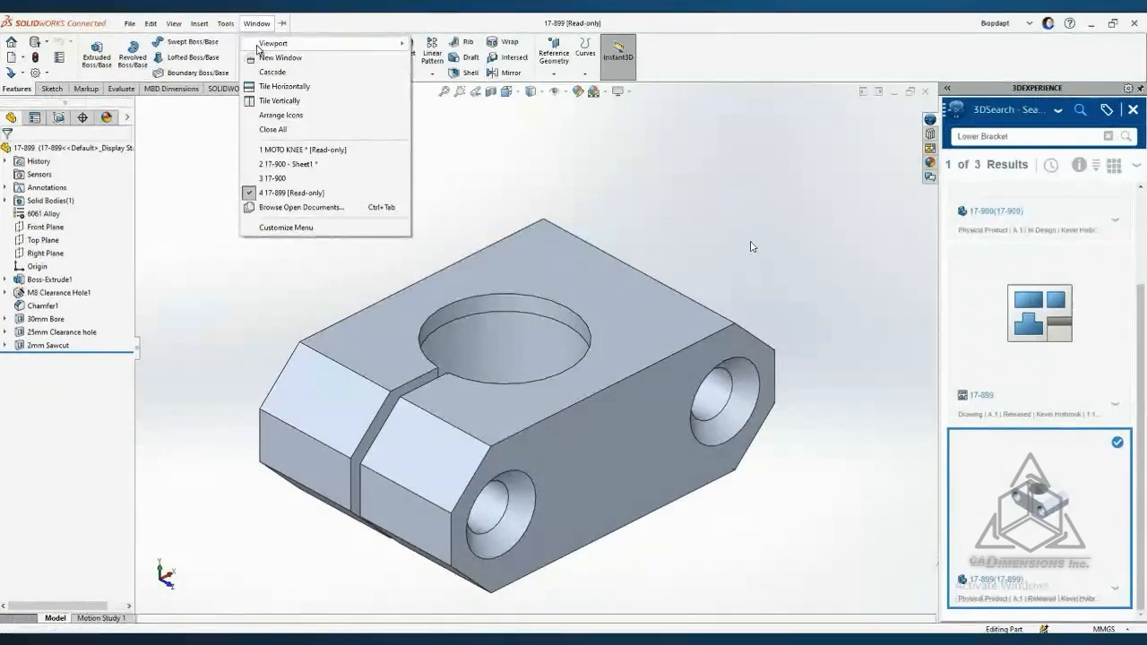
click(817, 159)
click(911, 92)
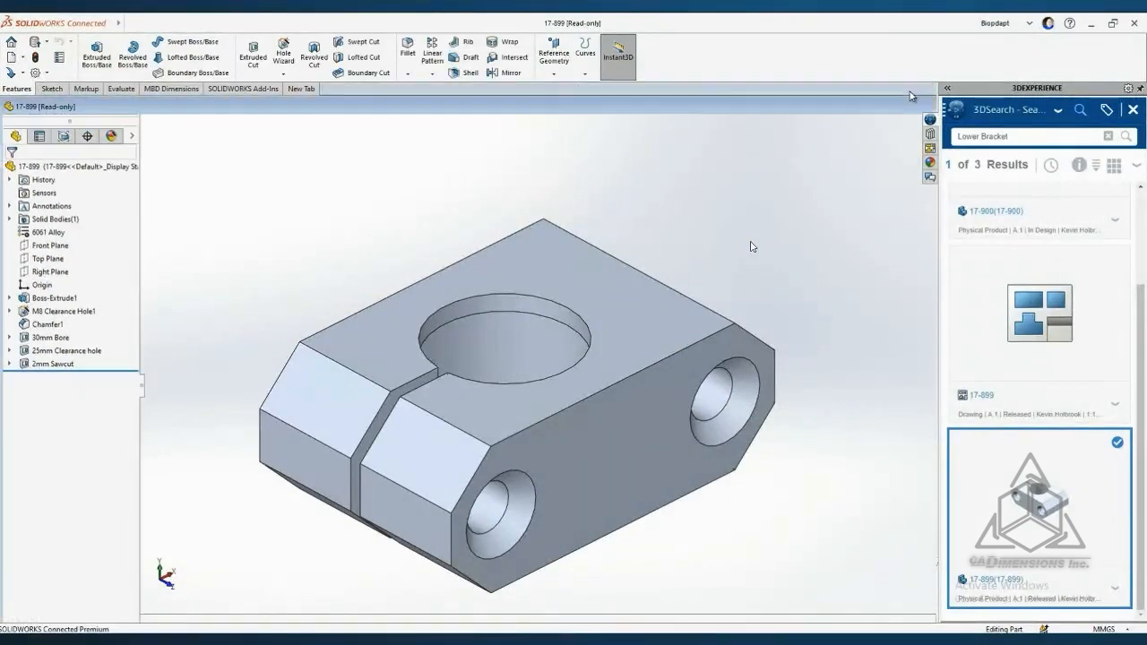
drag(816, 114, 433, 111)
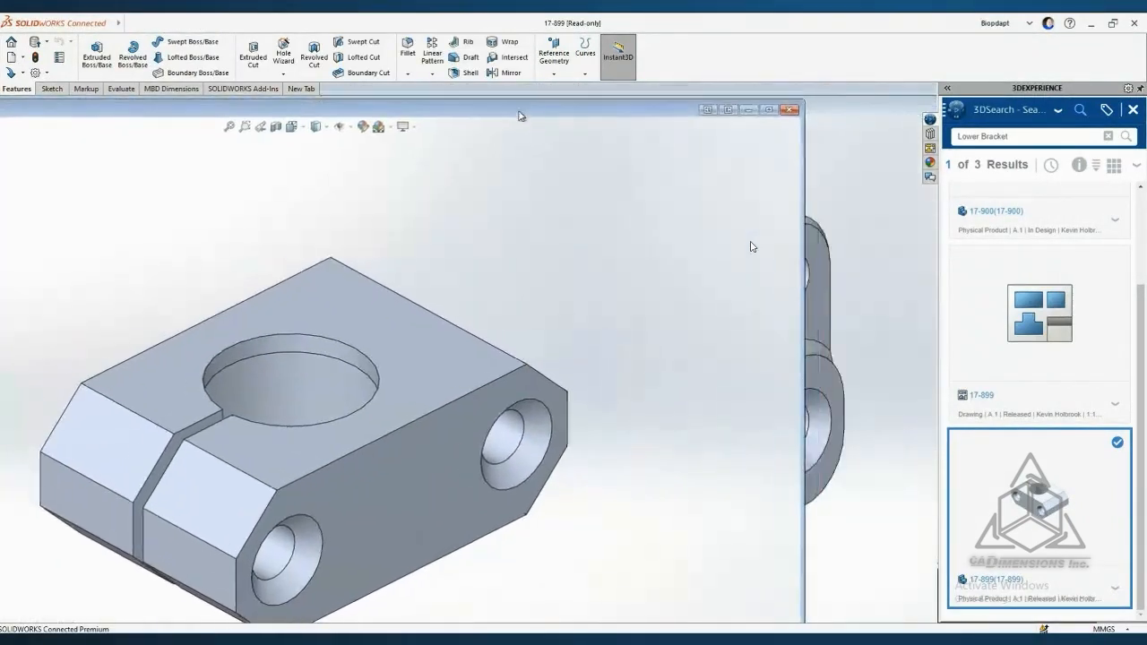
drag(806, 199, 311, 161)
drag(215, 115, 502, 104)
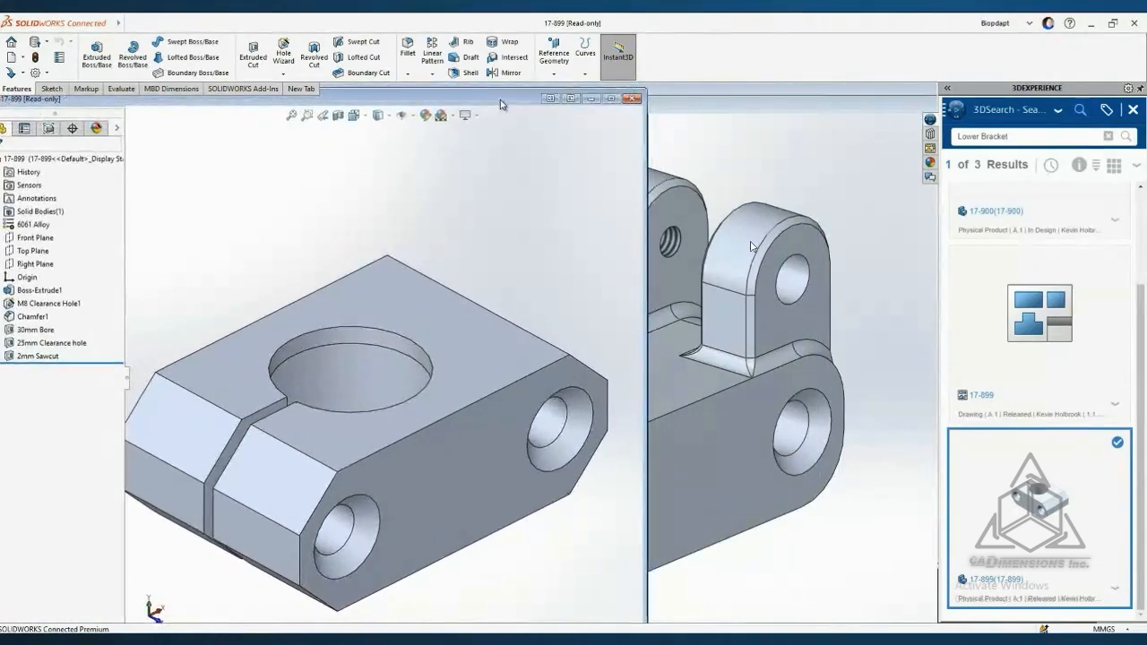
click(753, 246)
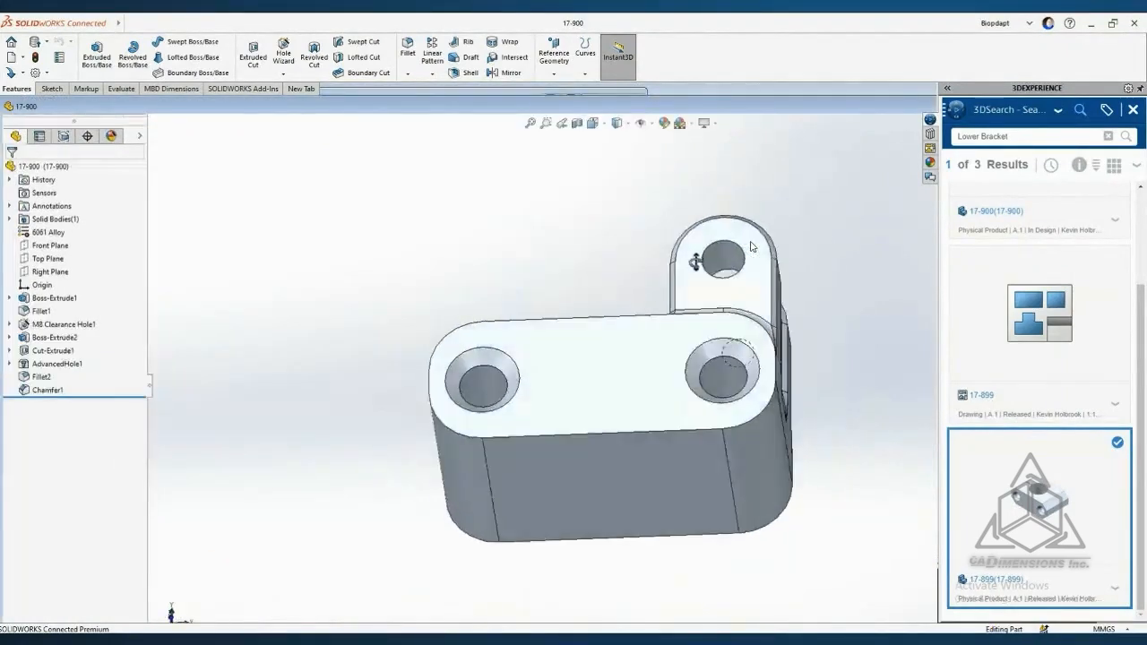
drag(4, 189, 543, 216)
middle_drag(838, 453, 809, 386)
Step: Copy the 30mm Bore, 25mm Clearance hole and 2mm Sawcut features from 17-899 onto the underside of 17-900, leaving external relations dangling
click(47, 331)
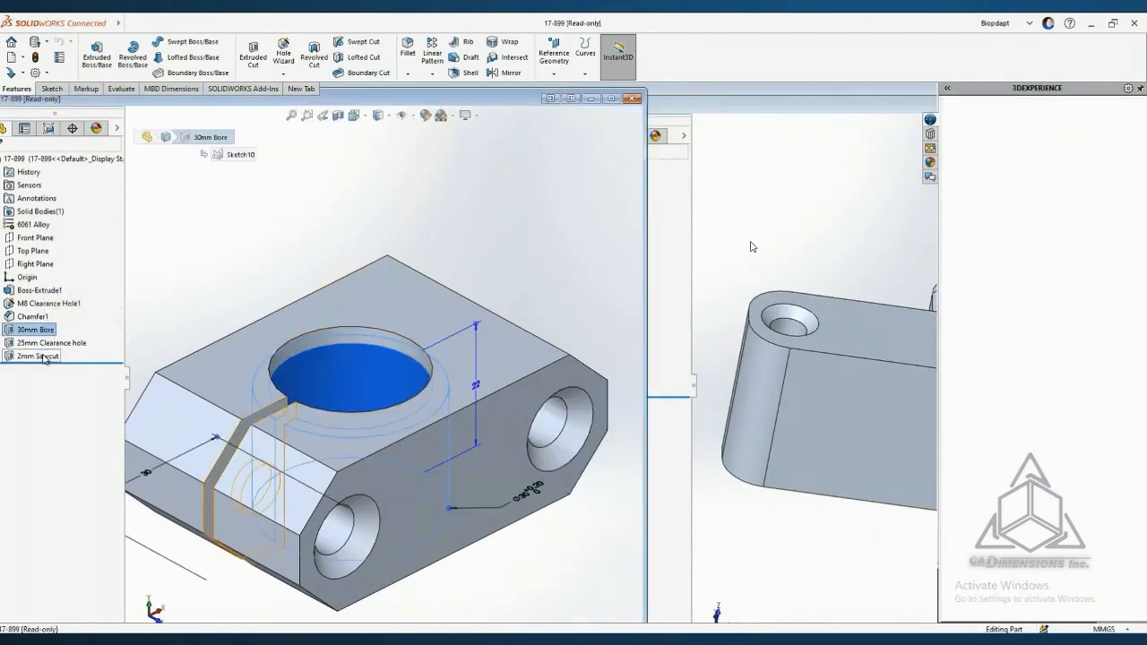
shift+click(45, 359)
drag(45, 359, 819, 425)
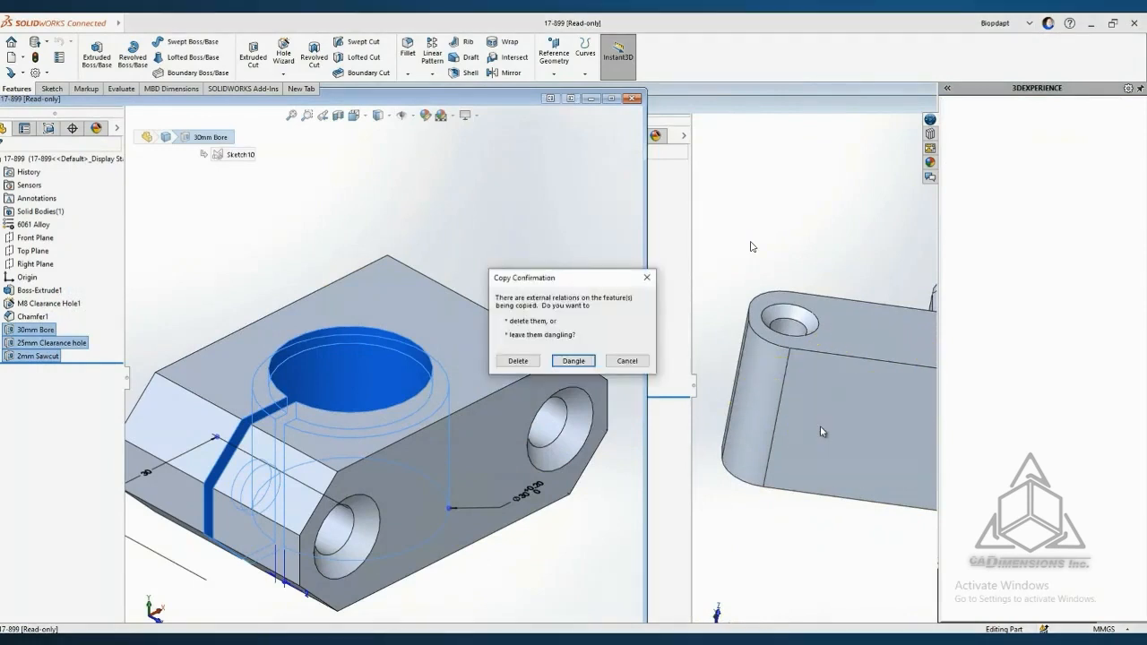
click(572, 361)
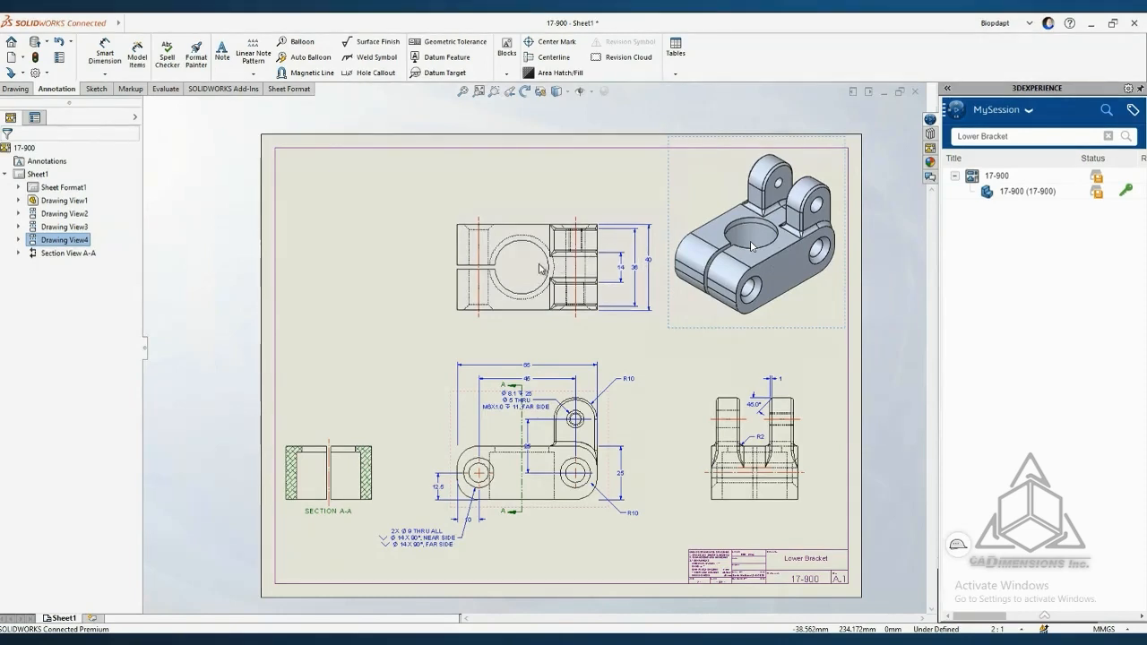
Step: Widen the 3DEXPERIENCE session list and save the bracket drawing with its part to 3DEXPERIENCE under the name 17-900
click(905, 246)
drag(936, 244, 733, 244)
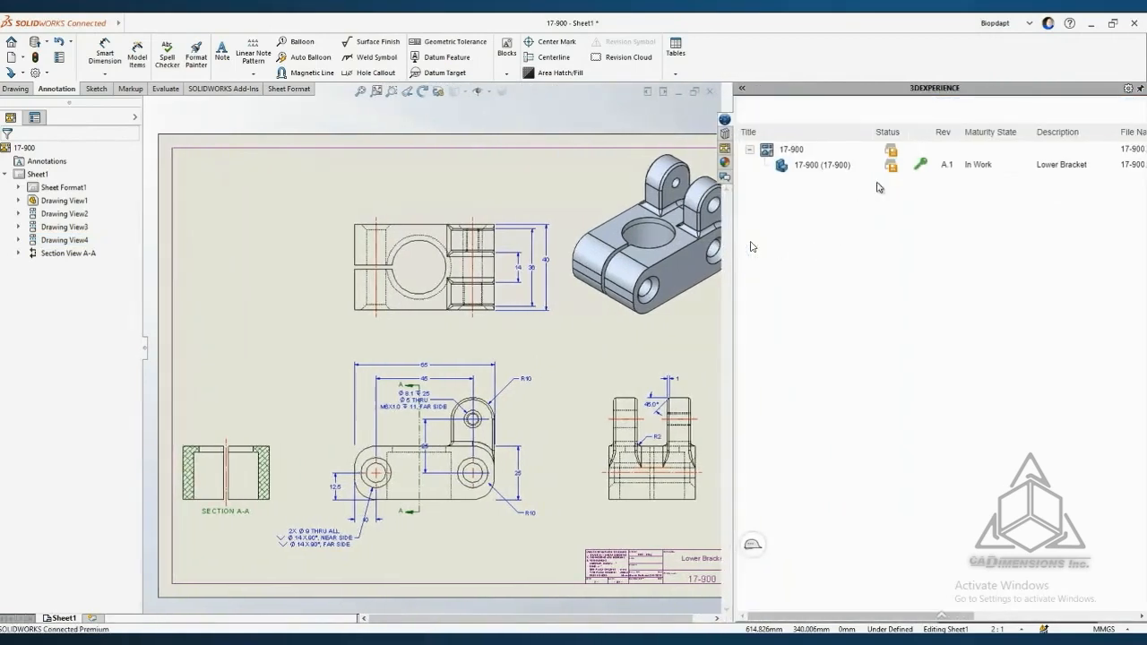
mouse_move(891, 169)
click(790, 150)
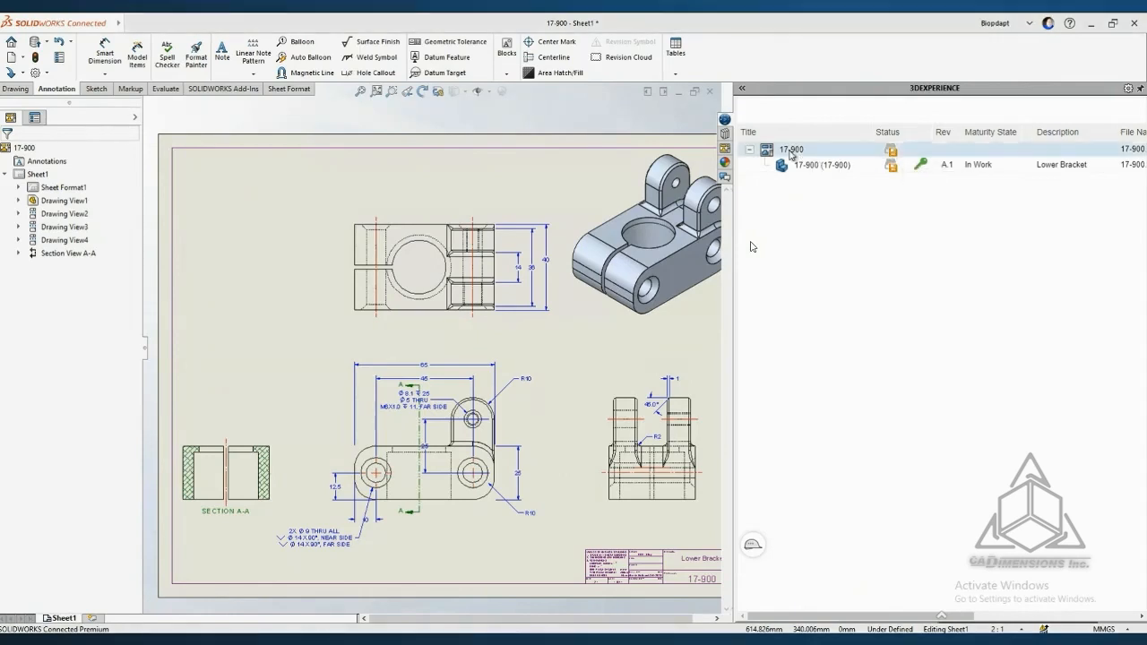
right_click(790, 153)
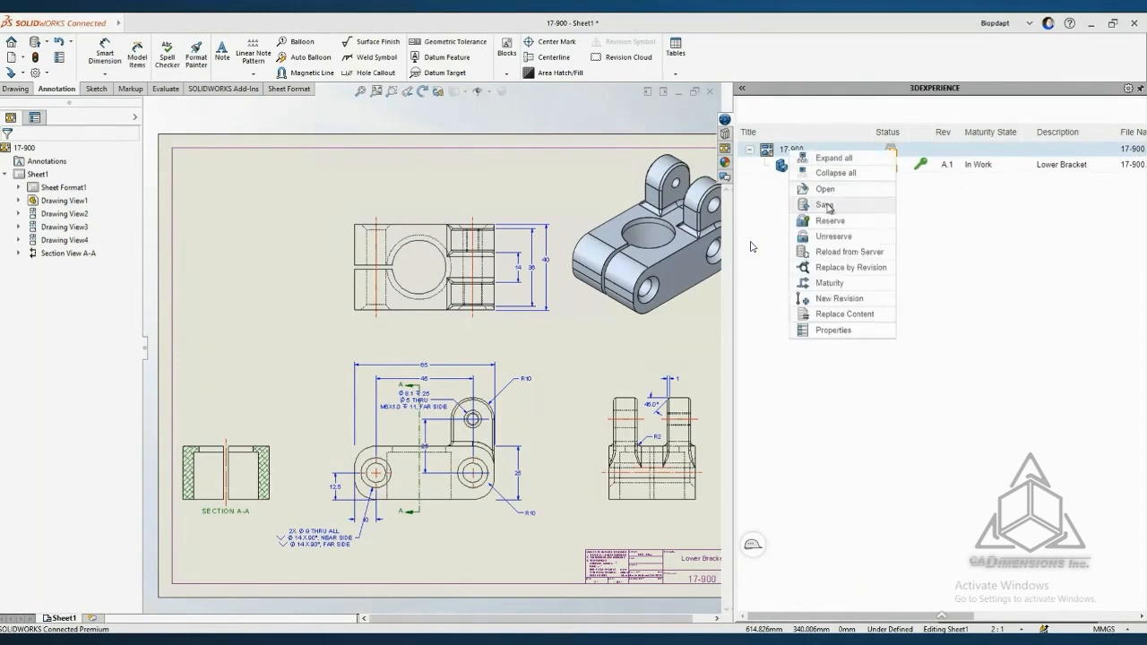
click(828, 207)
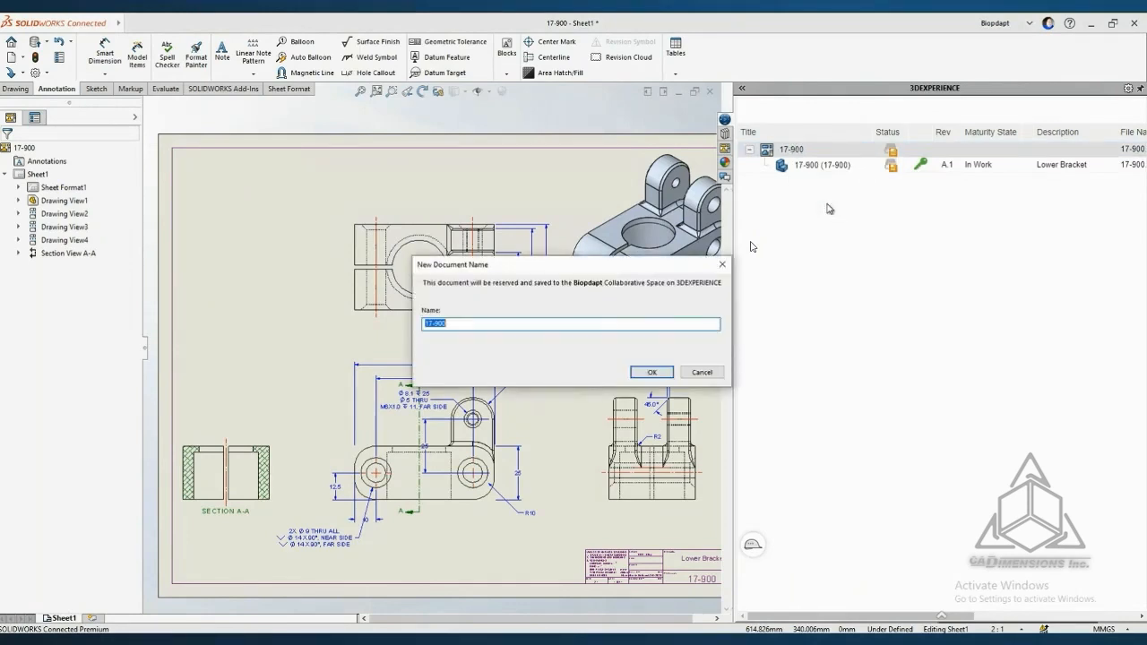
click(652, 372)
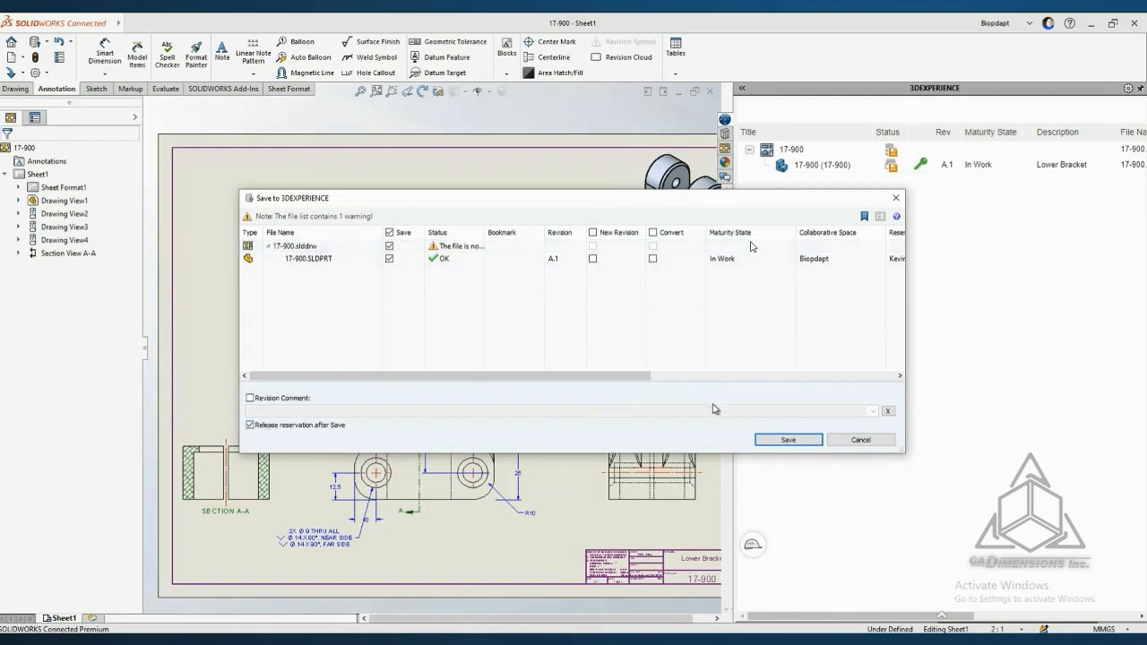
click(767, 442)
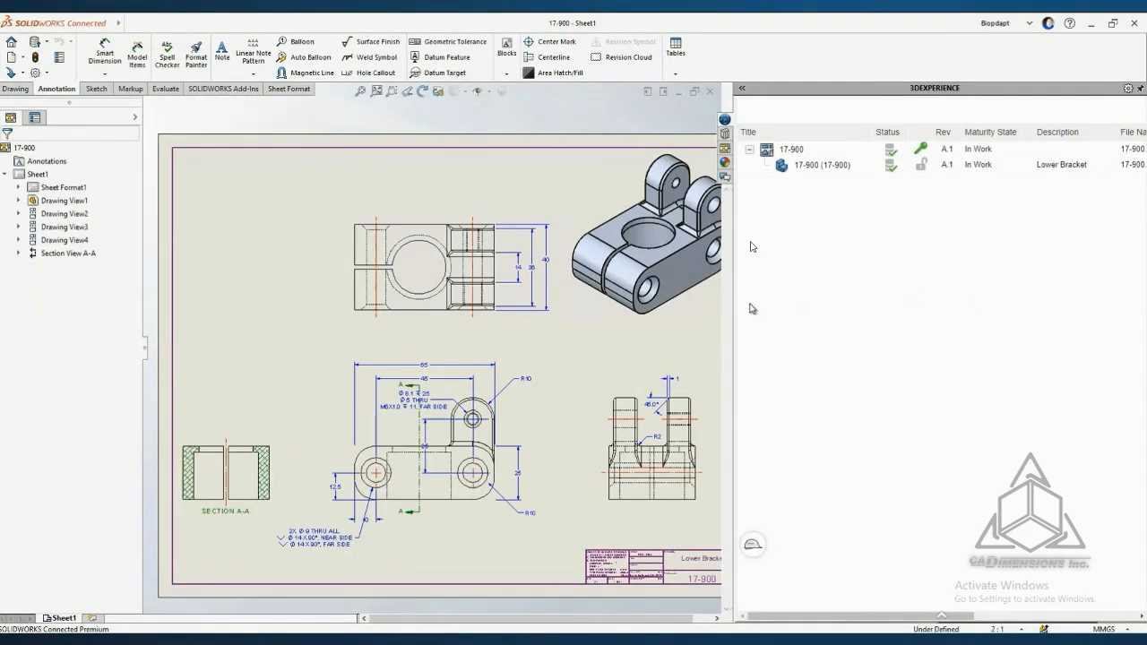
Step: Unreserve the 17-900 drawing in the 3DEXPERIENCE session
drag(732, 308, 661, 308)
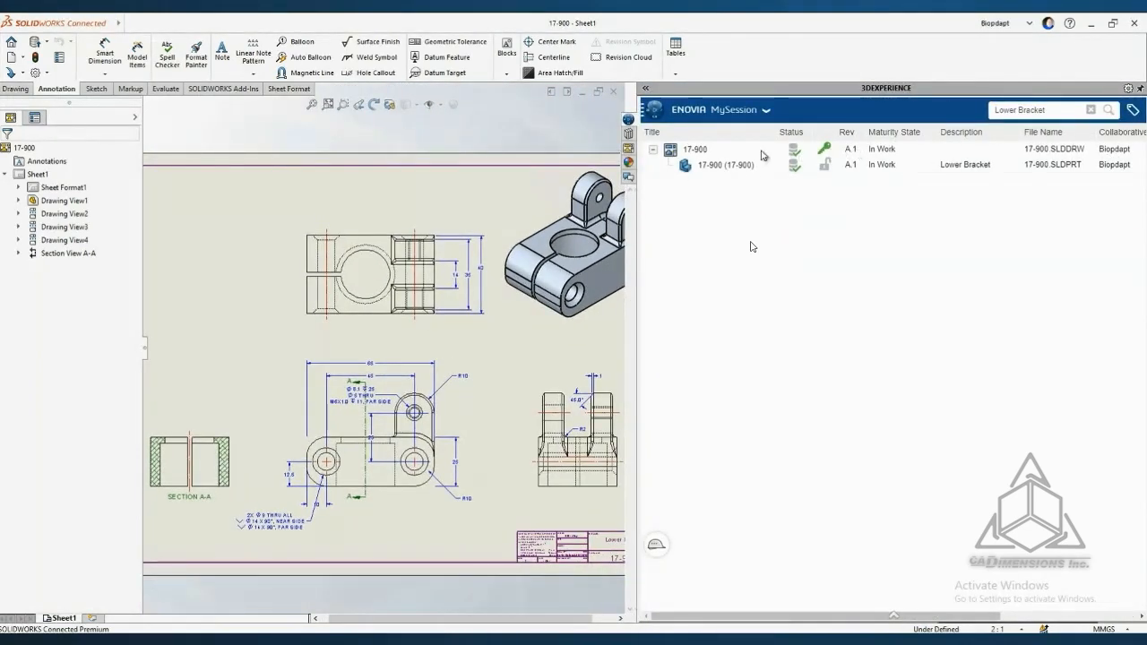
right_click(728, 151)
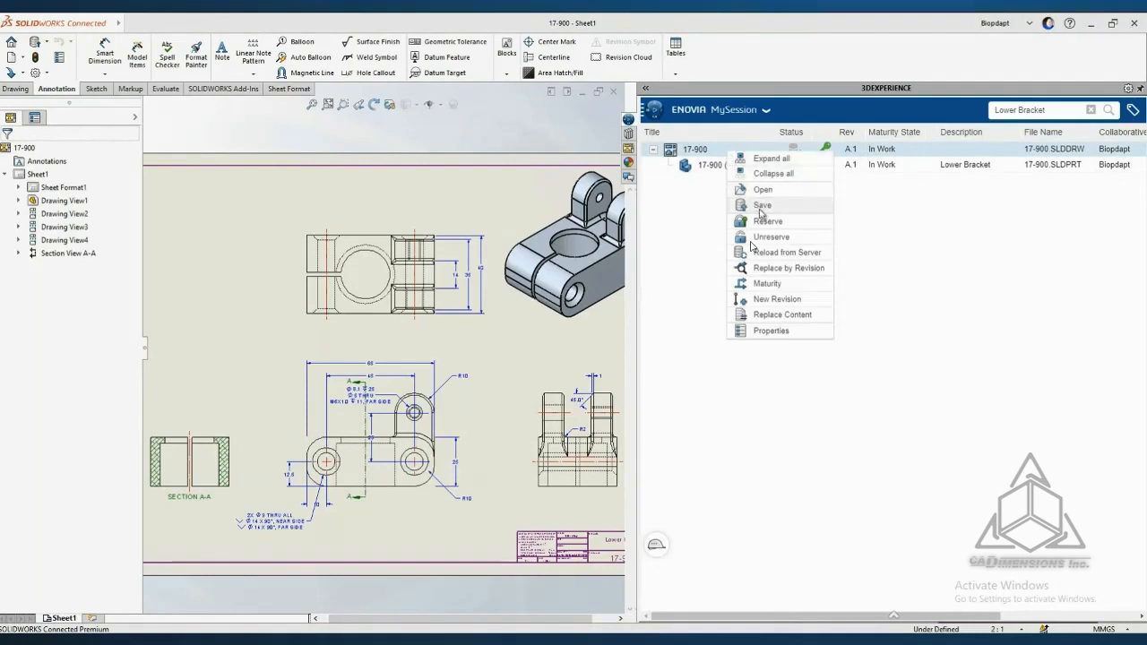
click(771, 236)
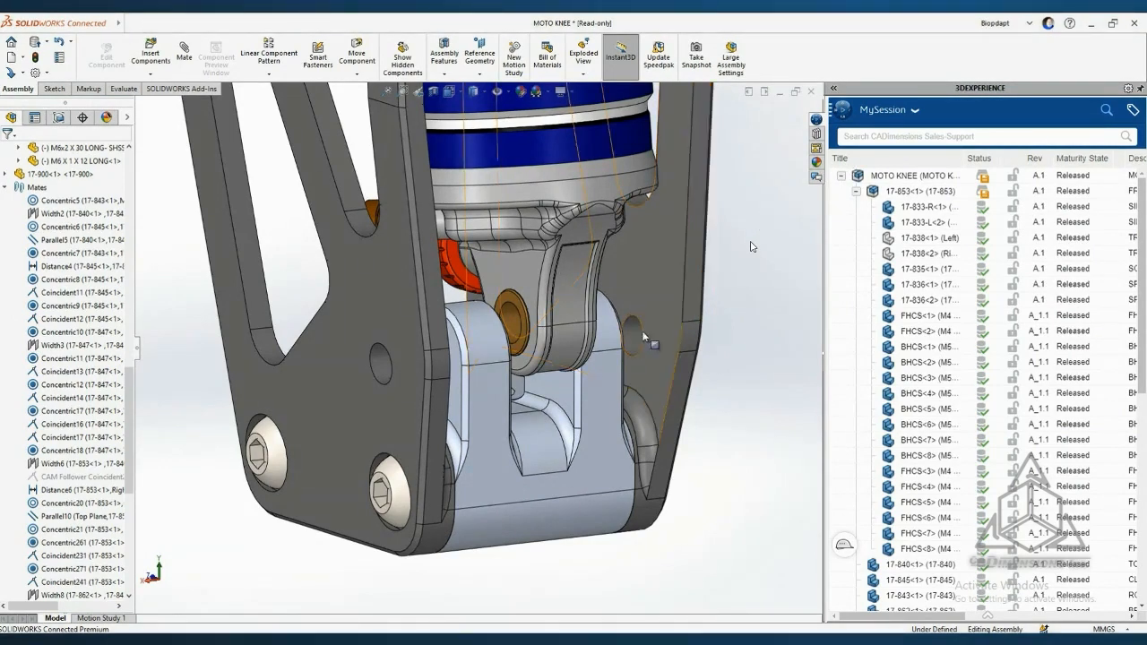
Step: Search 3DEXPERIENCE for "SHOULDER M6 25" and insert the released M6x1 X 25 LONG- SHSS screw into the MOTO KNEE assembly
click(864, 137)
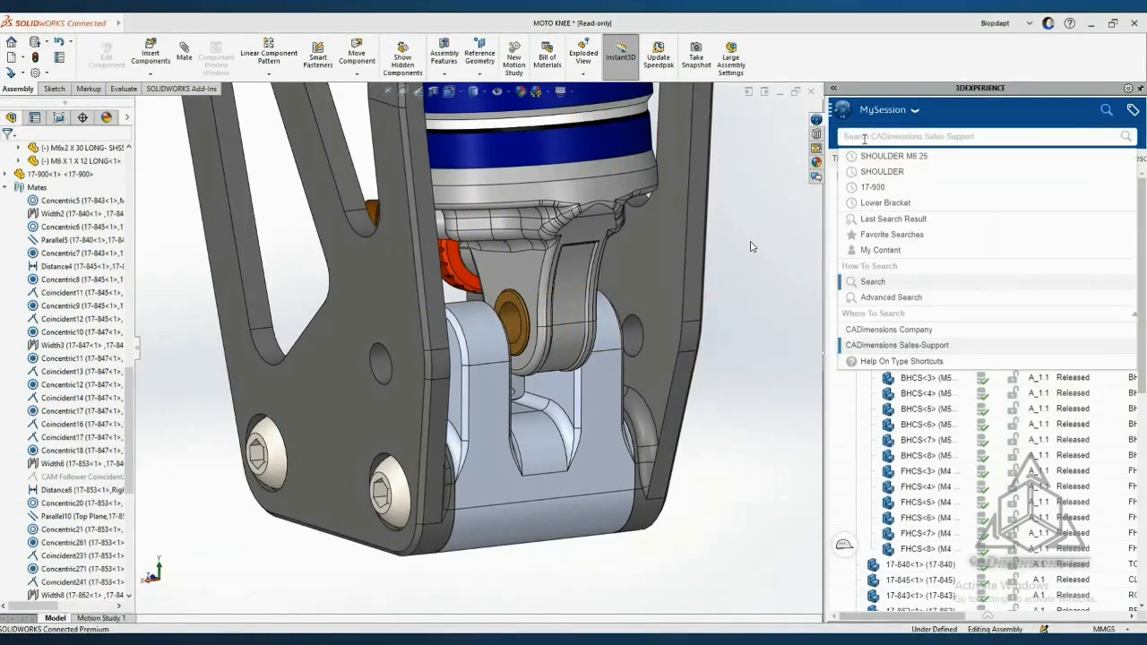
text(SHOULD)
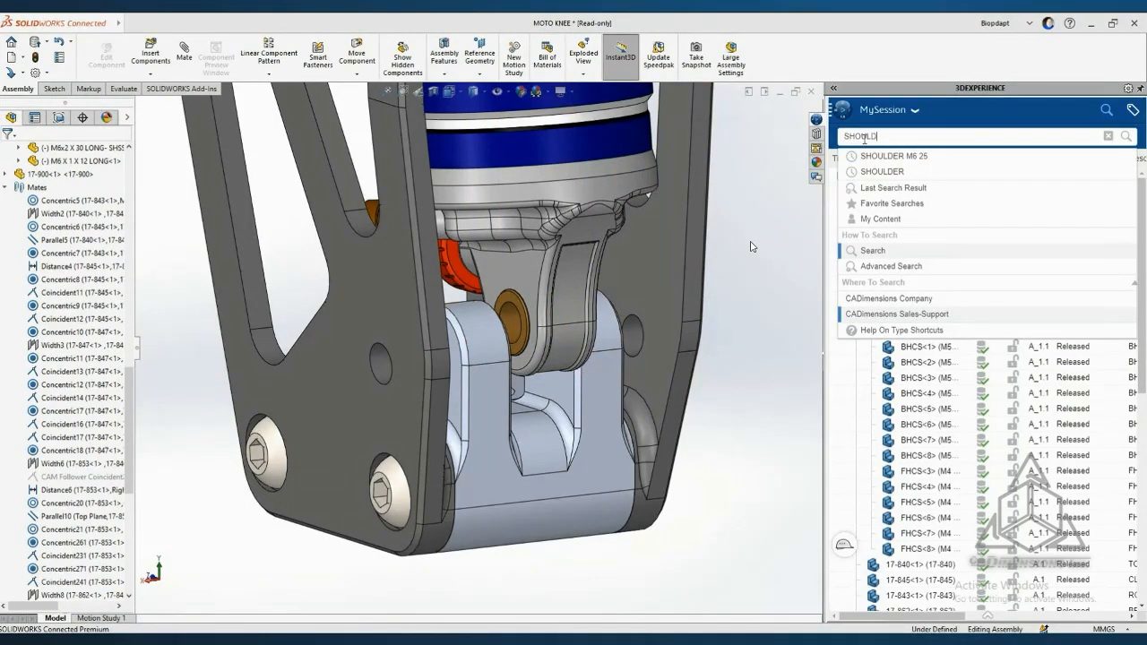
text(ER)
key(Return)
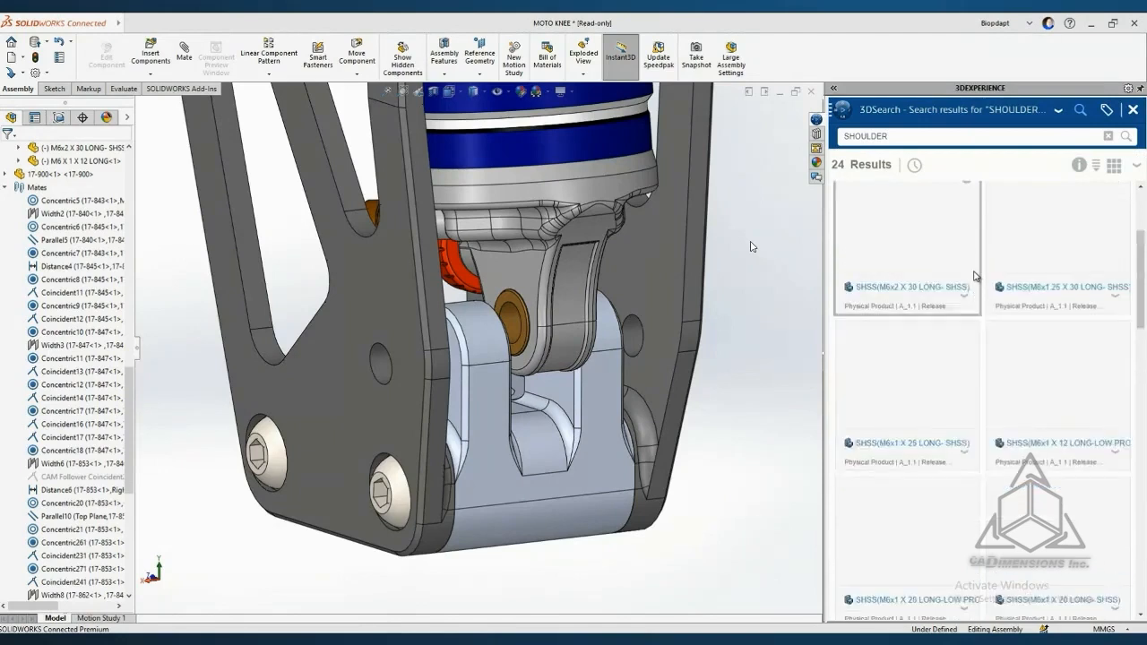
click(936, 134)
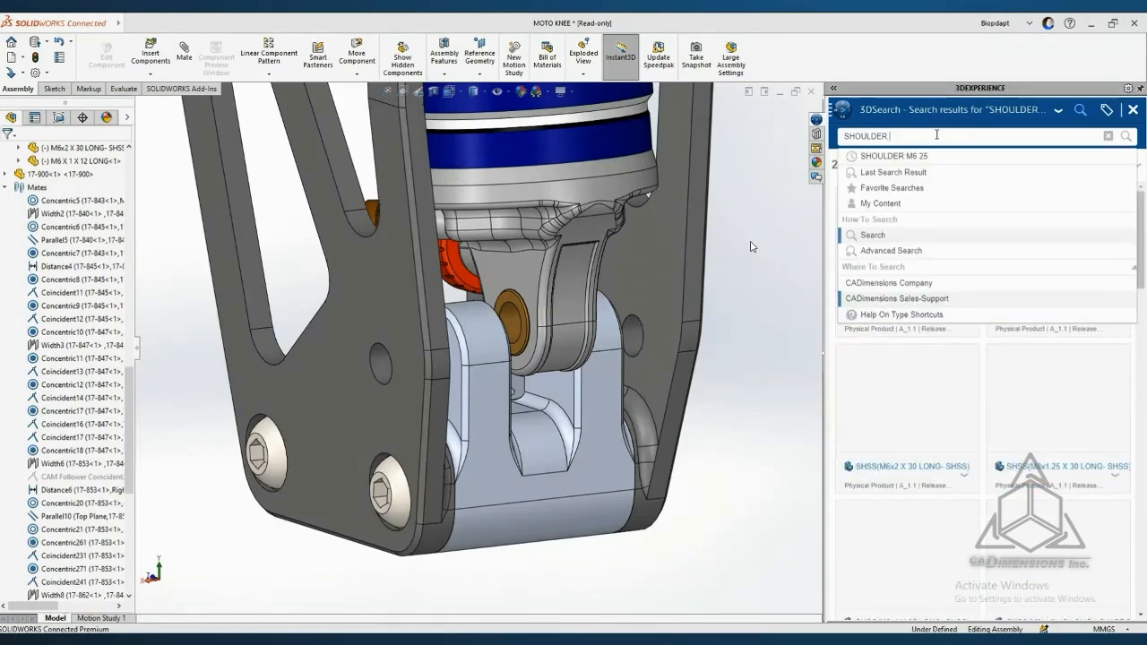
text(M)
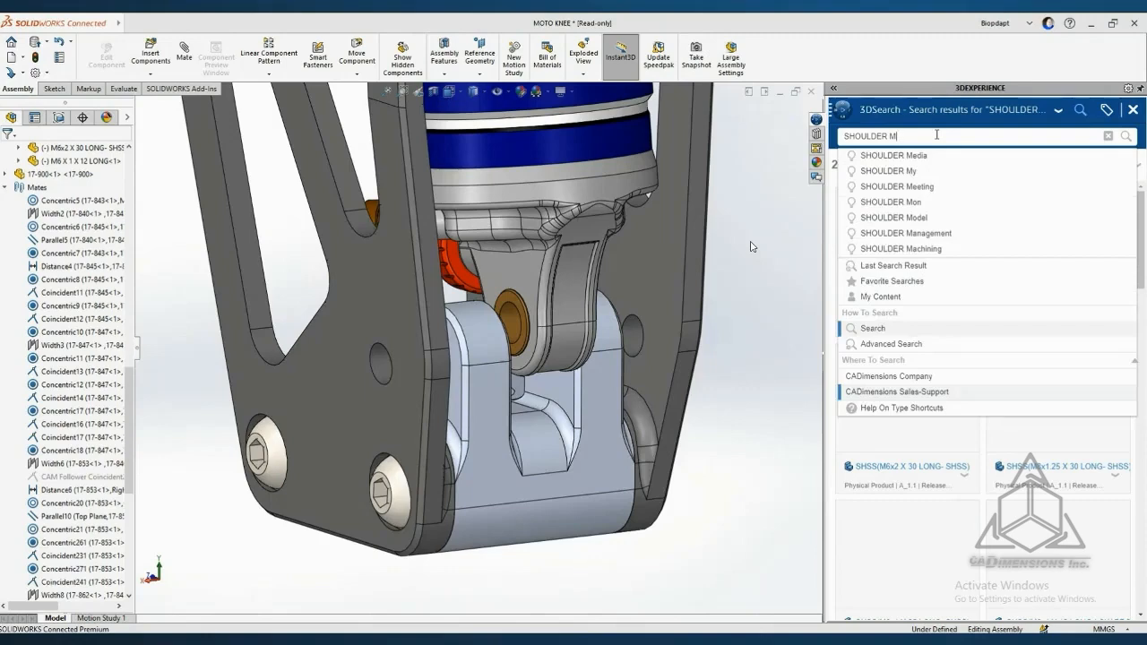
text(^ 25)
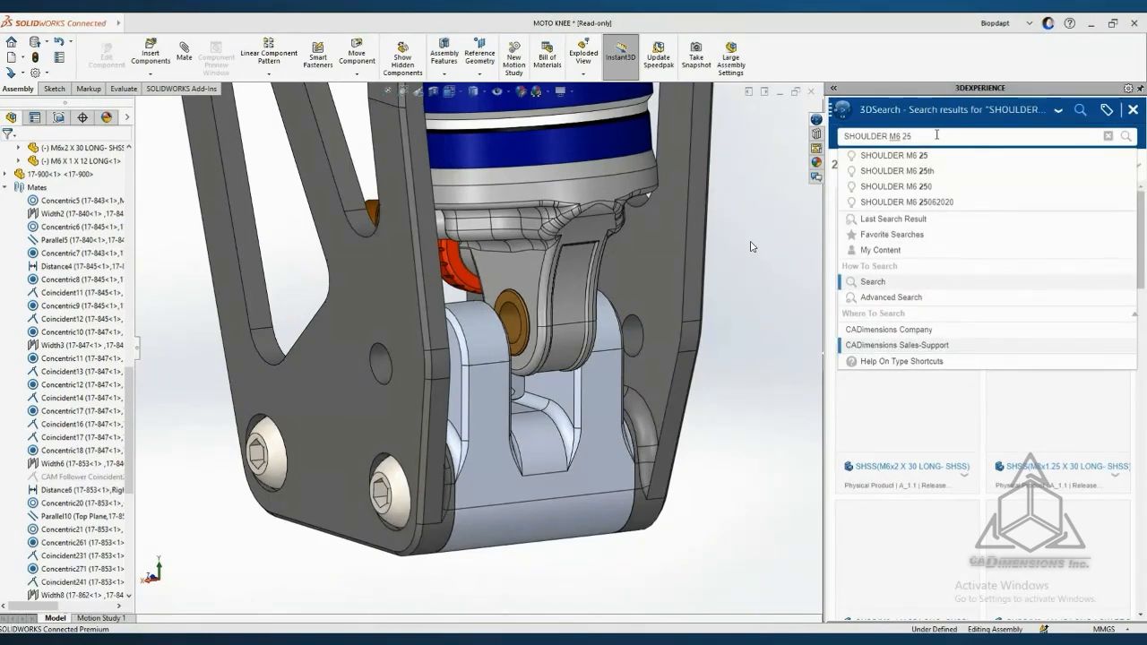
key(Return)
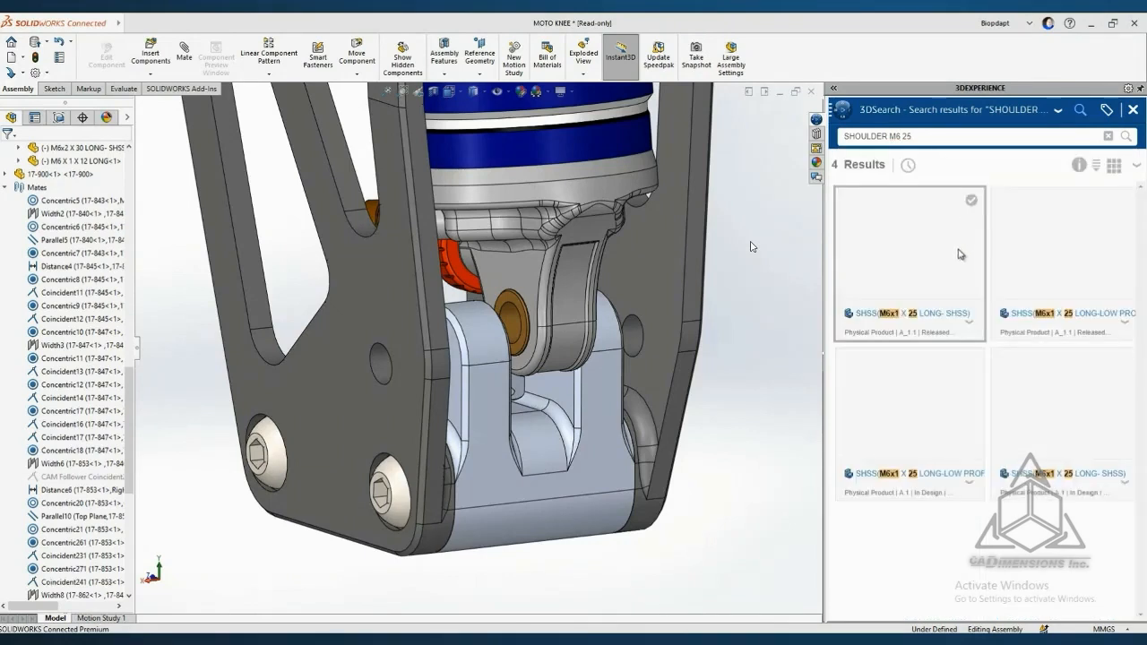
drag(955, 259, 775, 392)
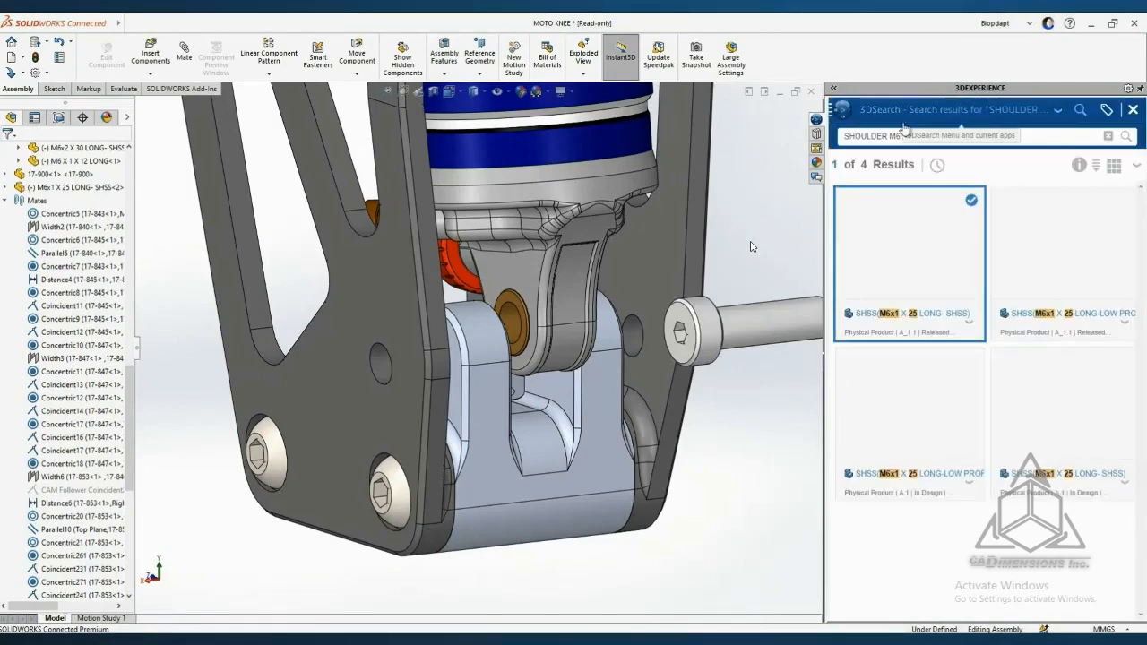
Step: Move the shock's lower end up clear of the bracket and mate the shoulder screw into the bracket's threaded ear hole
click(1140, 90)
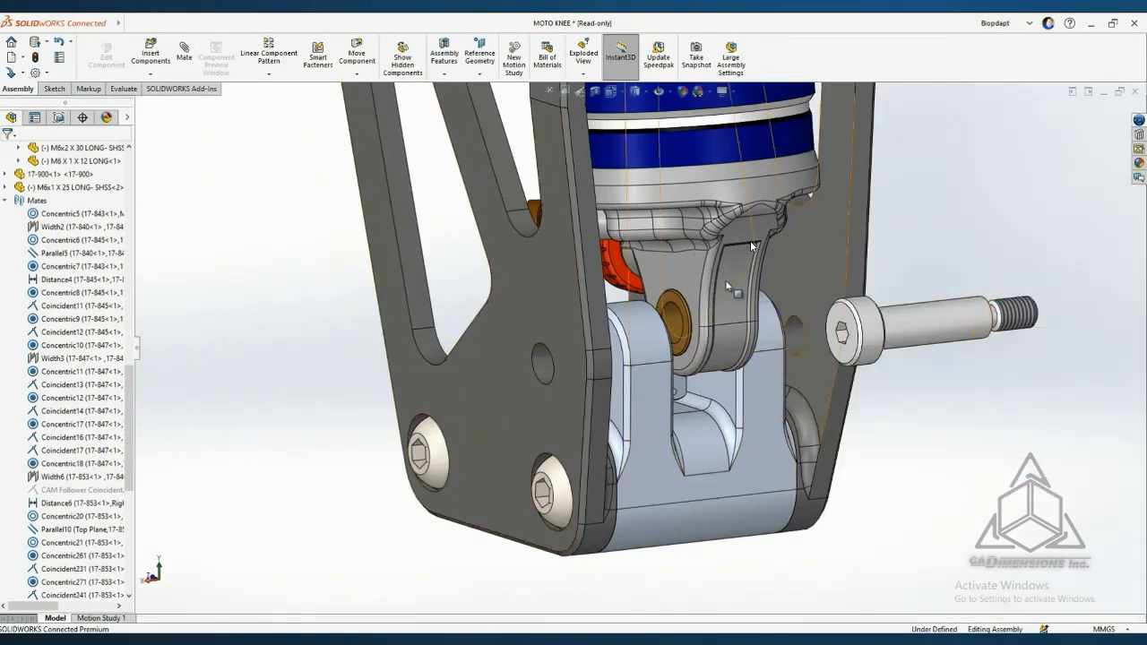
drag(729, 268, 717, 206)
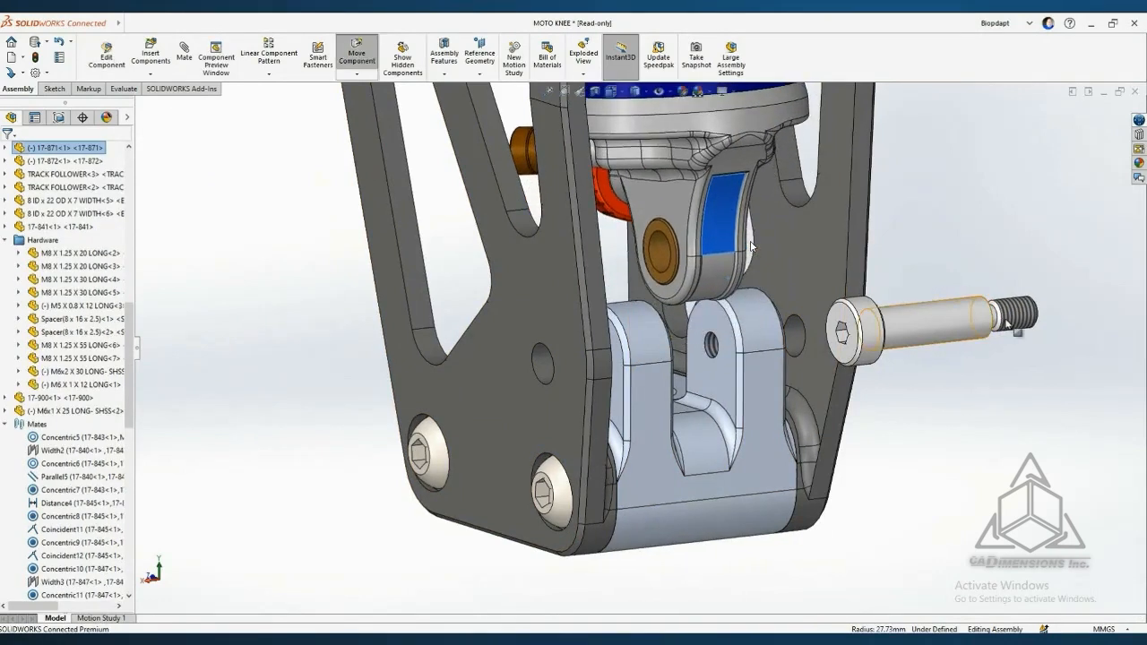
alt+drag(990, 316, 717, 346)
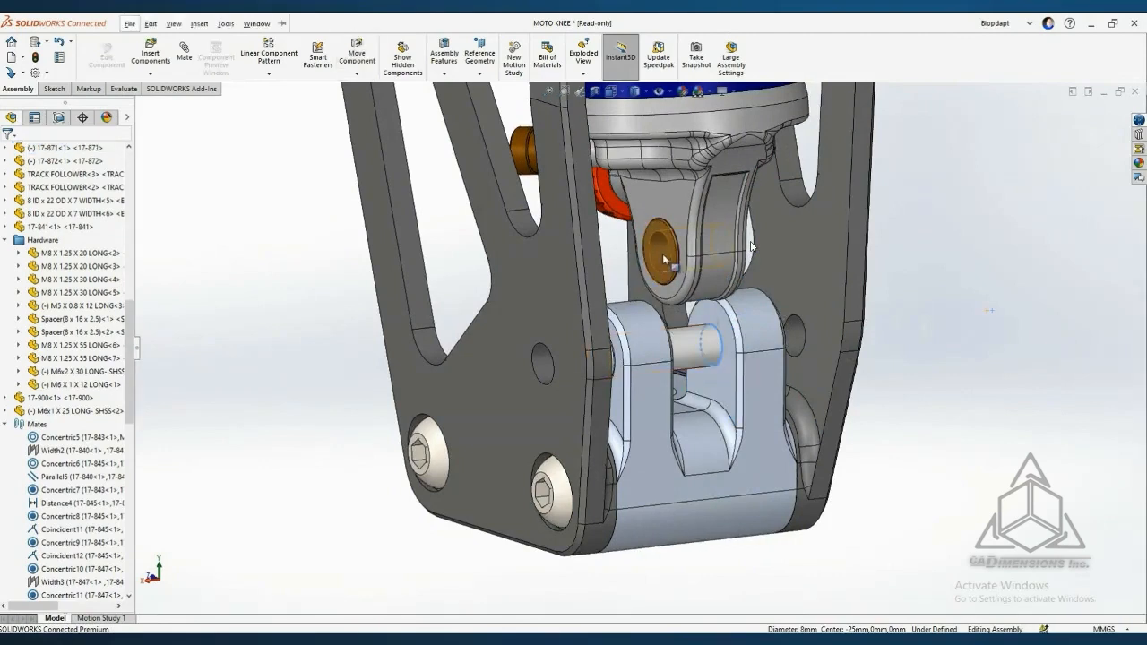
Step: Mate the shock's lower eye hole concentric to the shoulder screw in the bracket
alt+drag(663, 258, 693, 355)
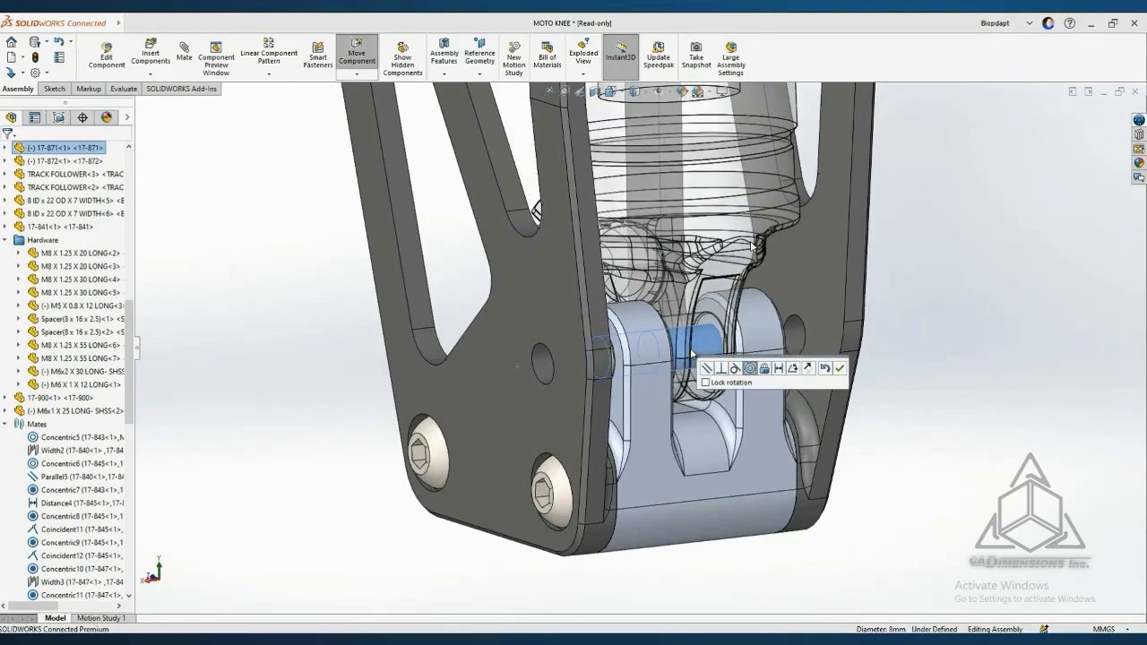
click(841, 368)
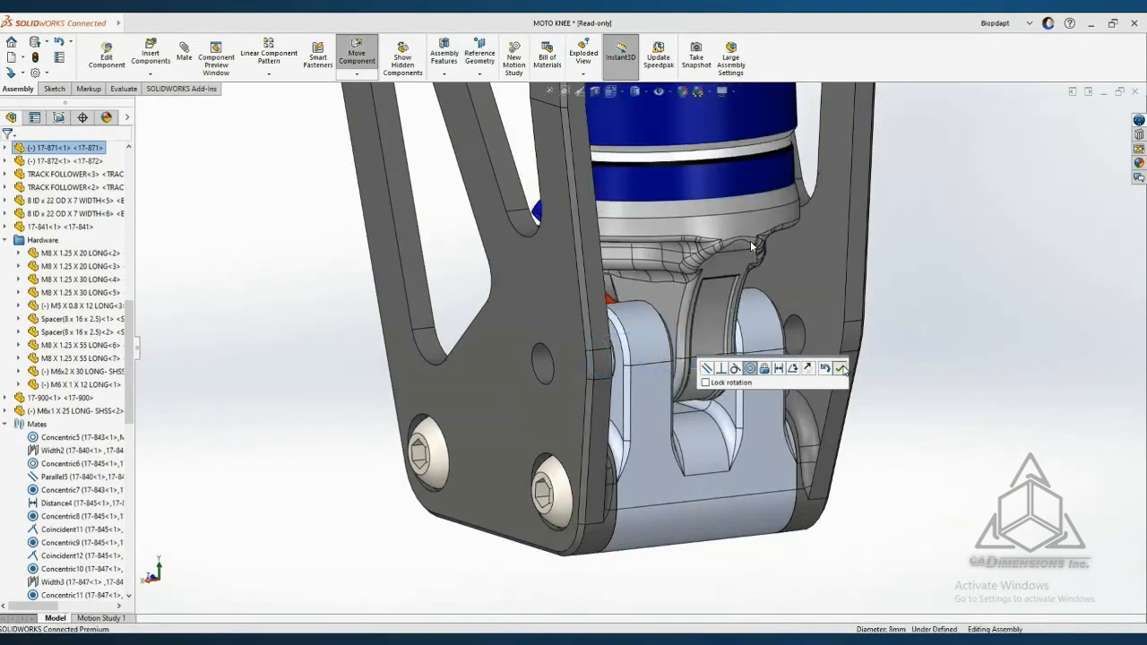
key(Escape)
Step: Set the diameter of the lower pivot hole in side plate 17-833-R to 16 mm, accepting the edit to the read-only part
middle_drag(615, 401, 683, 394)
scroll(524, 375, down, 3)
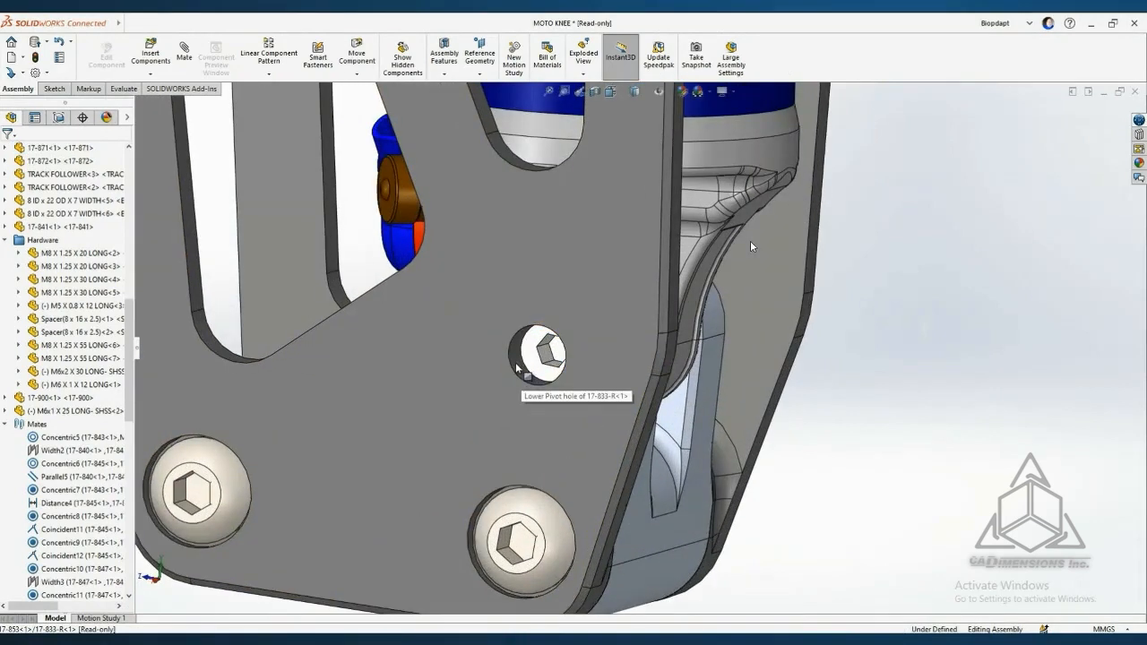
double_click(527, 369)
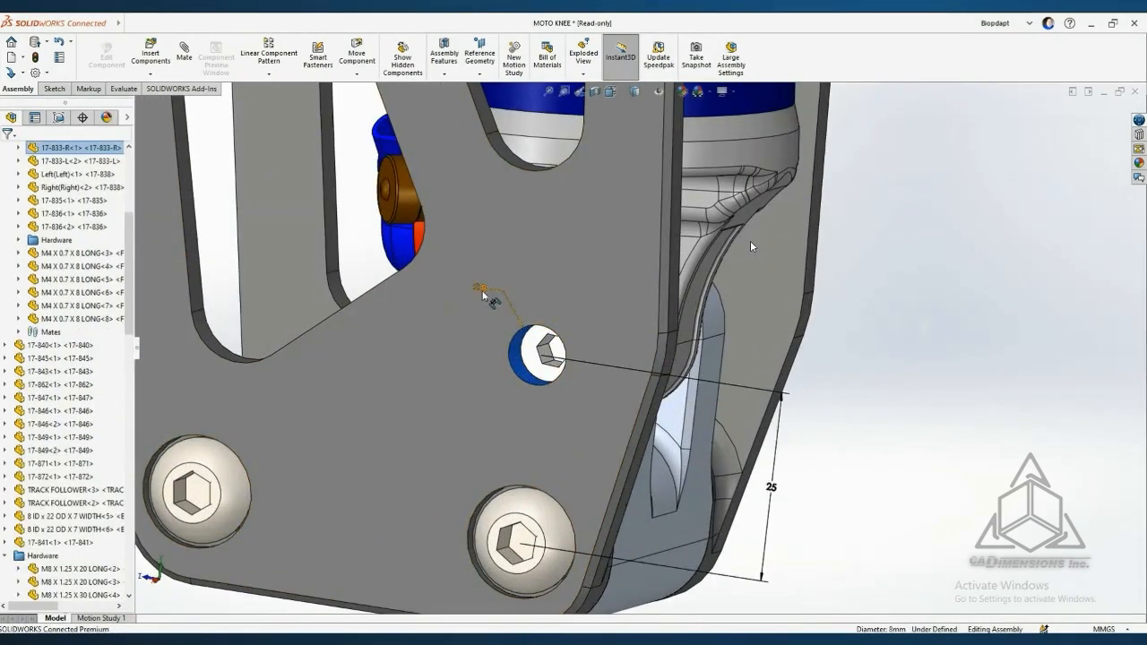
double_click(478, 289)
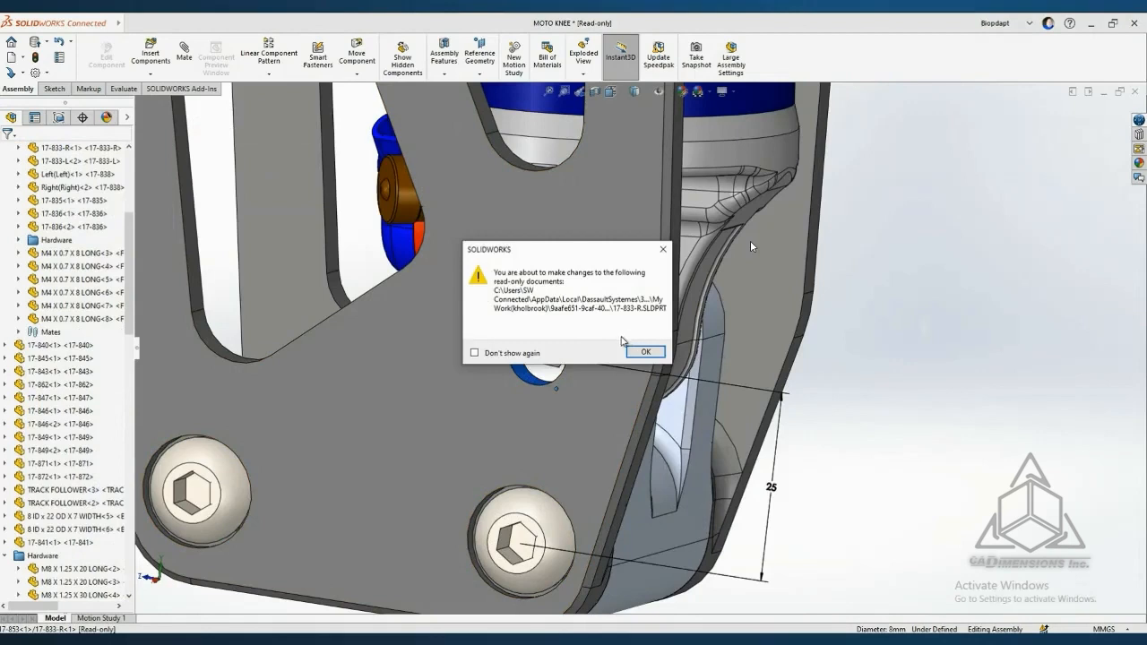
click(643, 352)
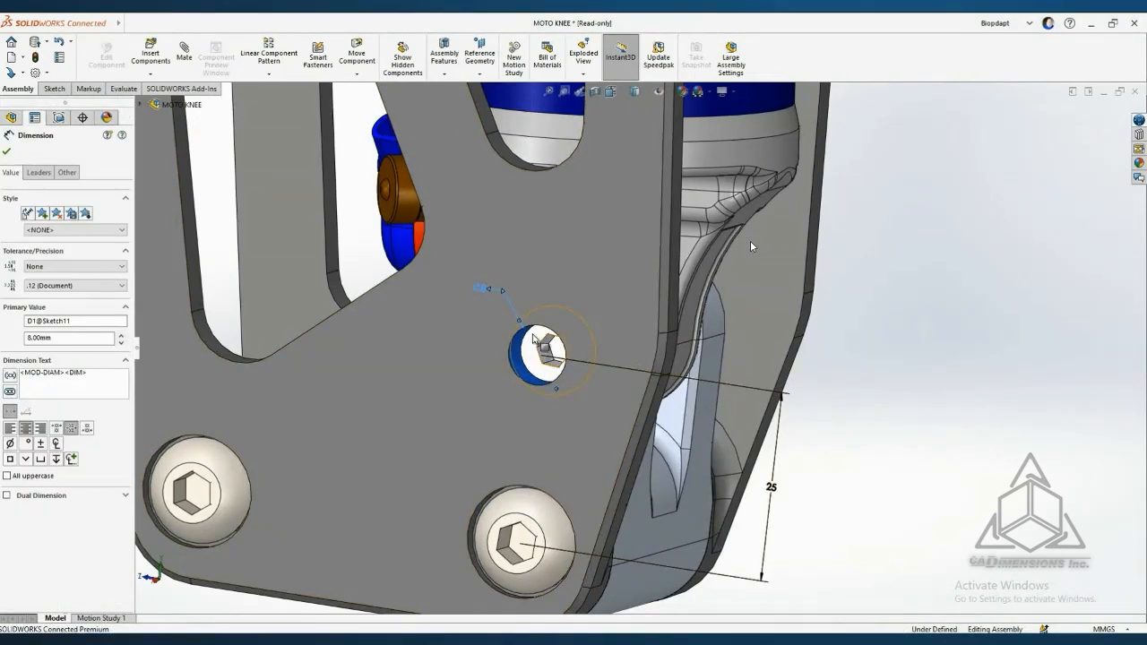
double_click(483, 294)
click(488, 353)
click(645, 352)
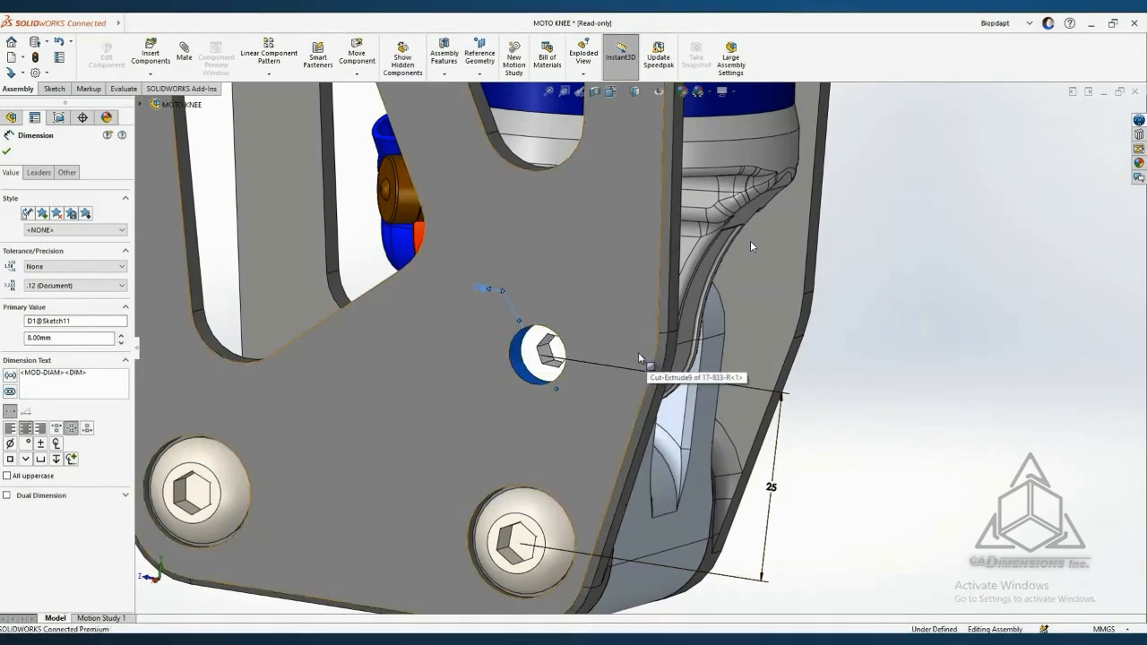
double_click(484, 290)
text(16)
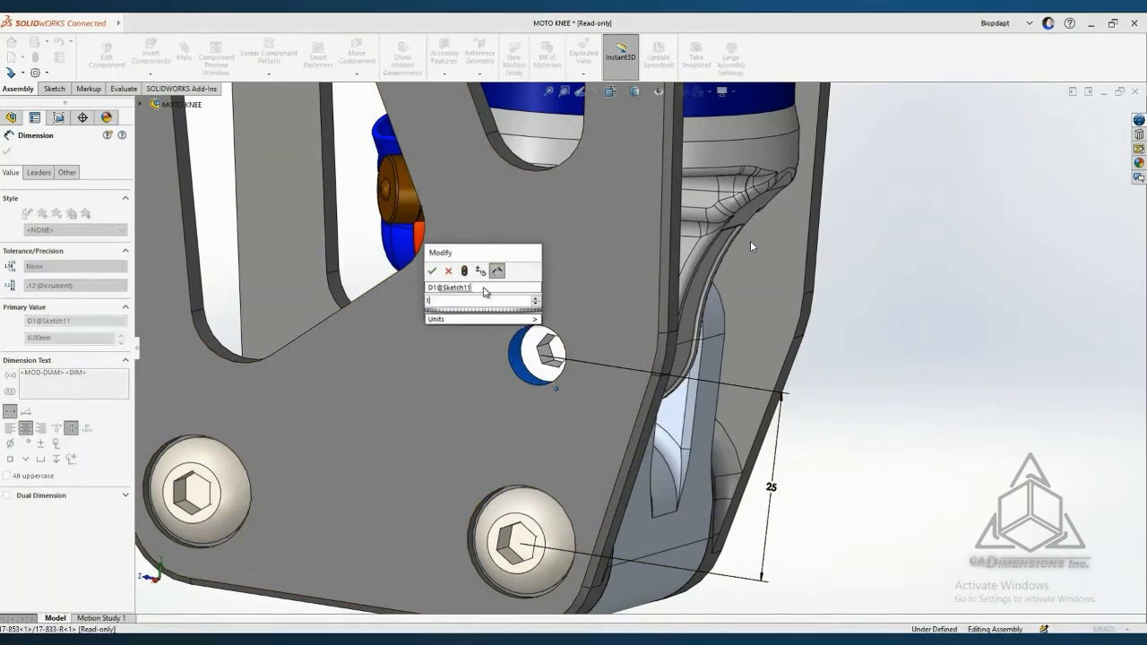
click(464, 271)
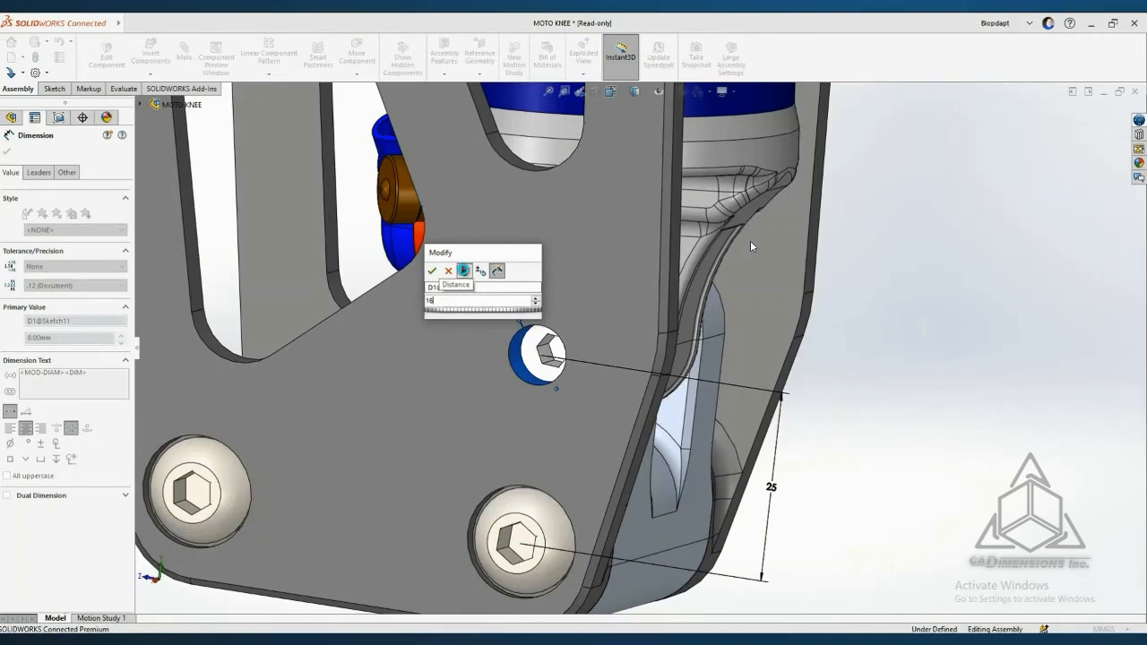
click(432, 270)
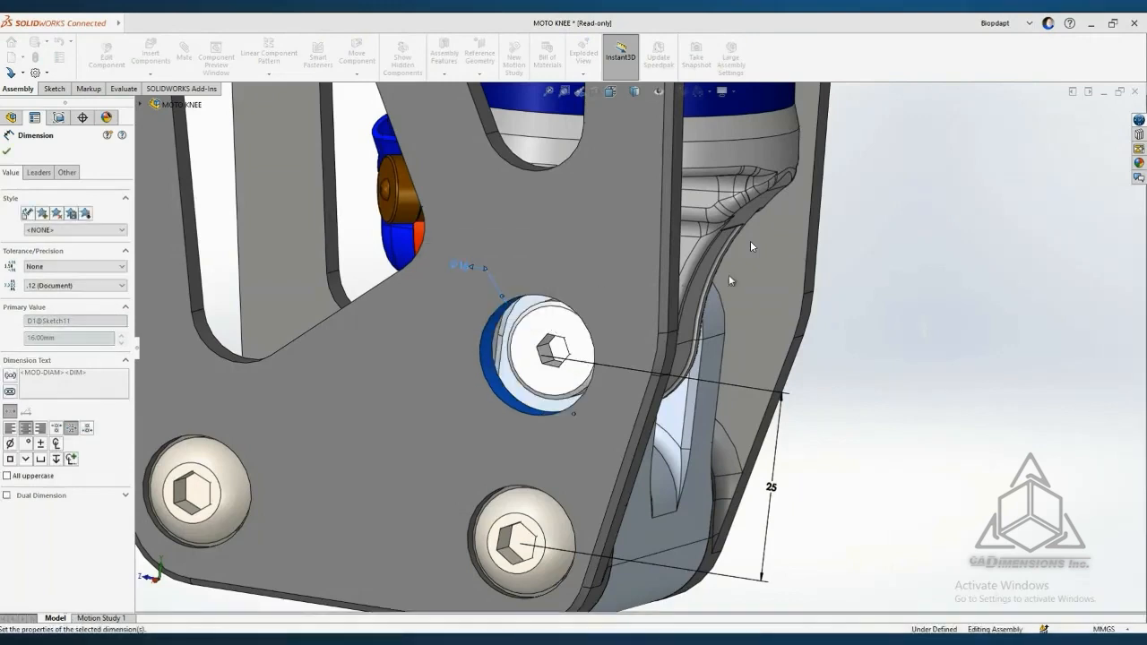
click(920, 304)
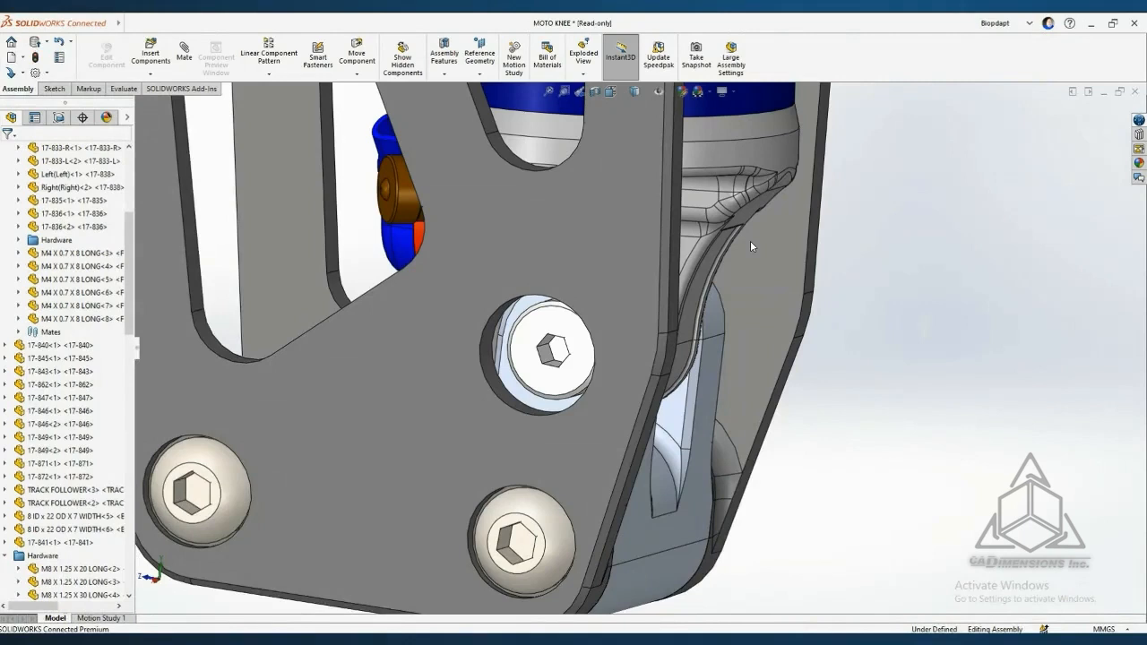
Step: Switch from the 3DEXPERIENCE search results to MySession and start saving the MOTO KNEE assembly from there
middle_drag(752, 246, 956, 196)
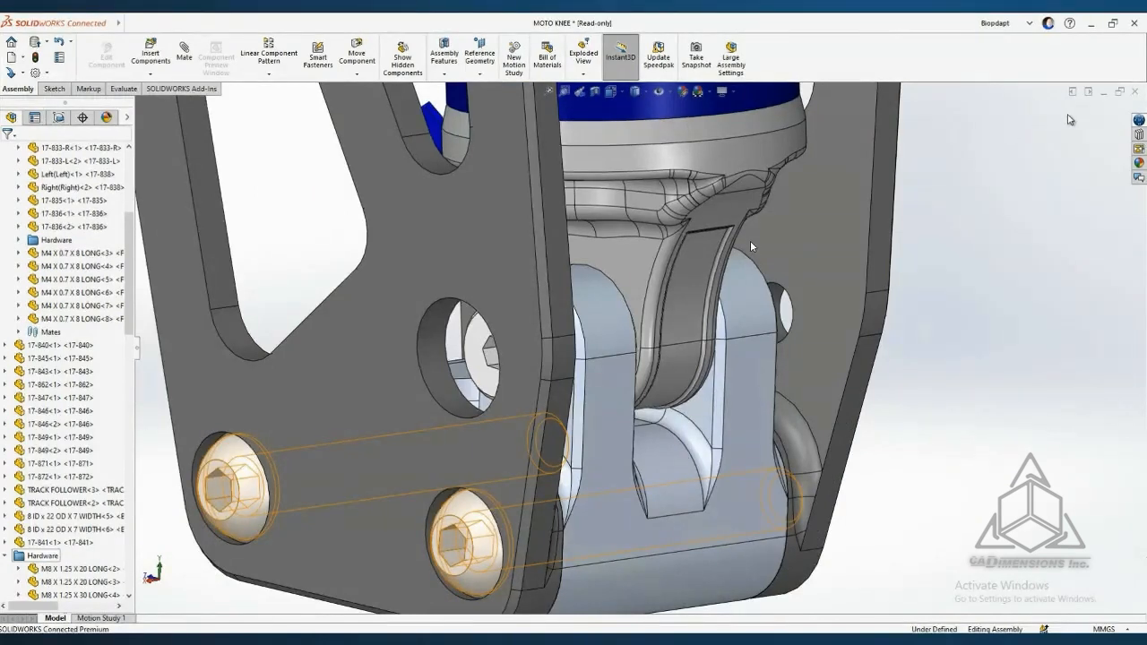
click(1139, 120)
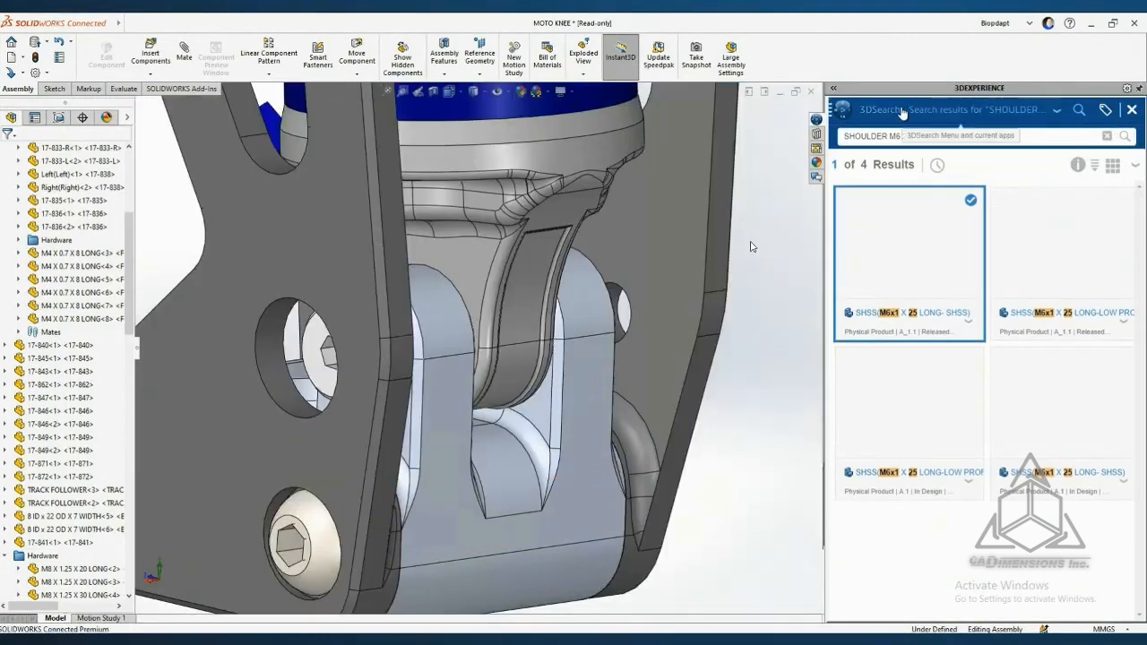
click(903, 112)
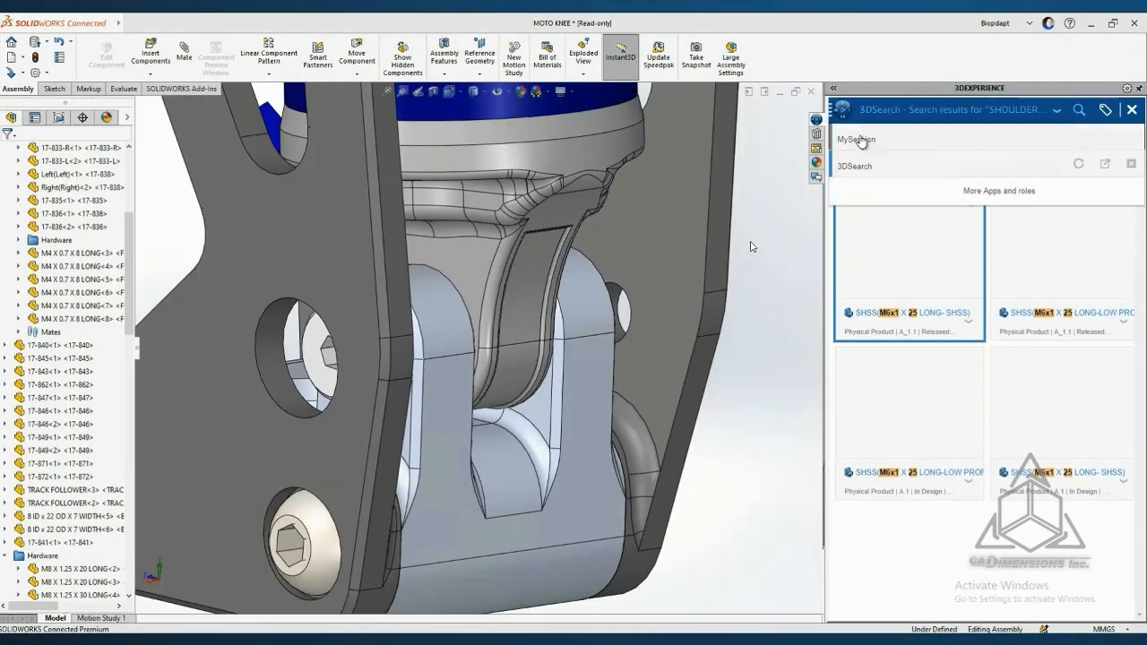
click(862, 140)
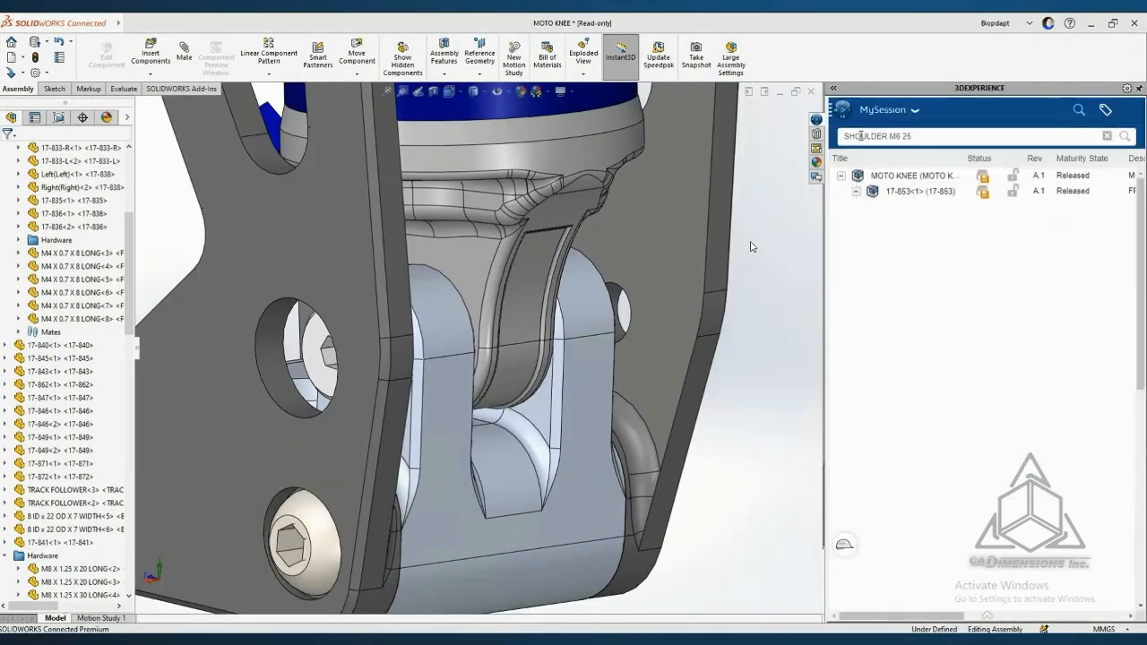
right_click(882, 179)
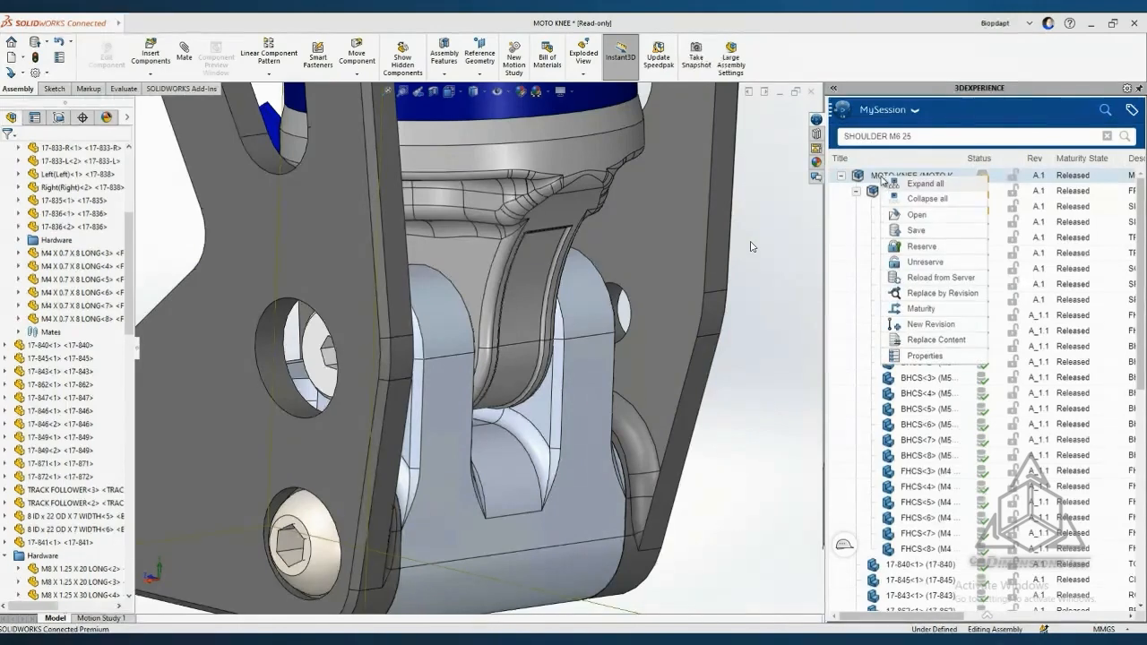
click(919, 232)
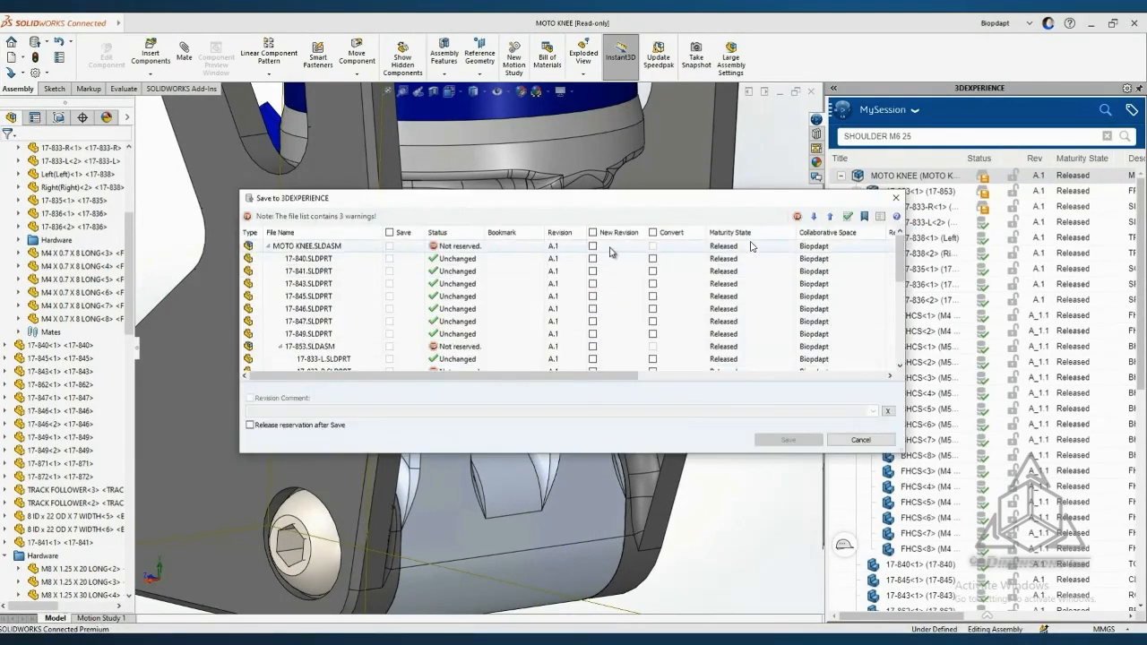
Step: Mark MOTO KNEE.SLDASM, 17-853.SLDASM and the modified 17-833-R.SLDPRT for a new revision in the save list
click(595, 248)
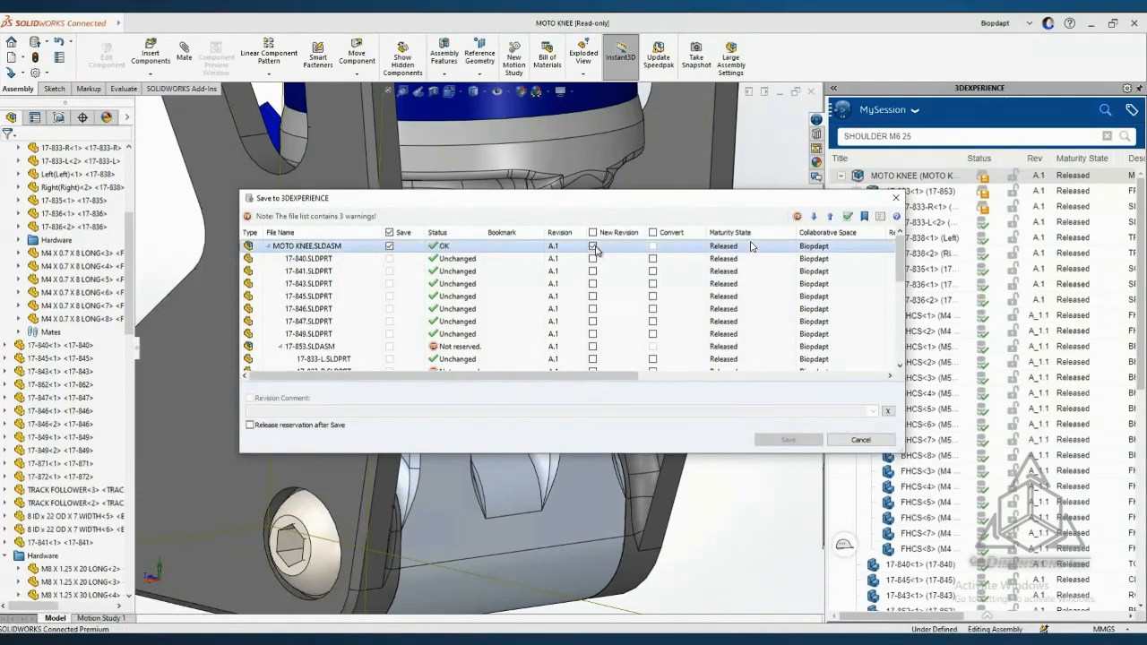
click(594, 348)
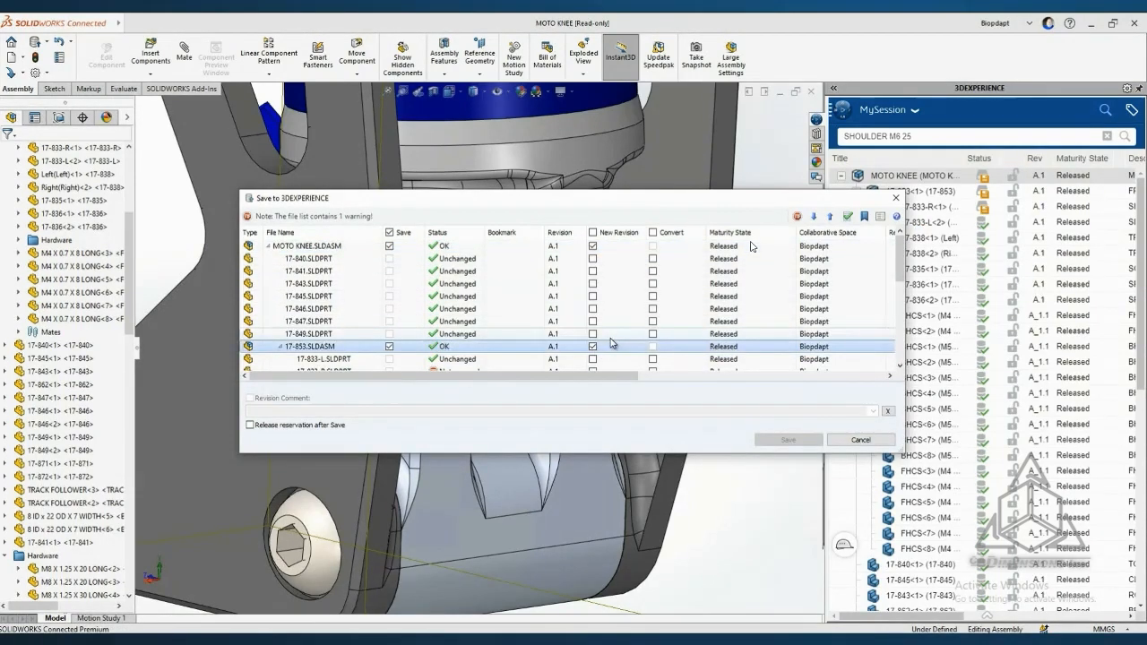
click(594, 297)
scroll(601, 310, down, 5)
scroll(603, 313, up, 5)
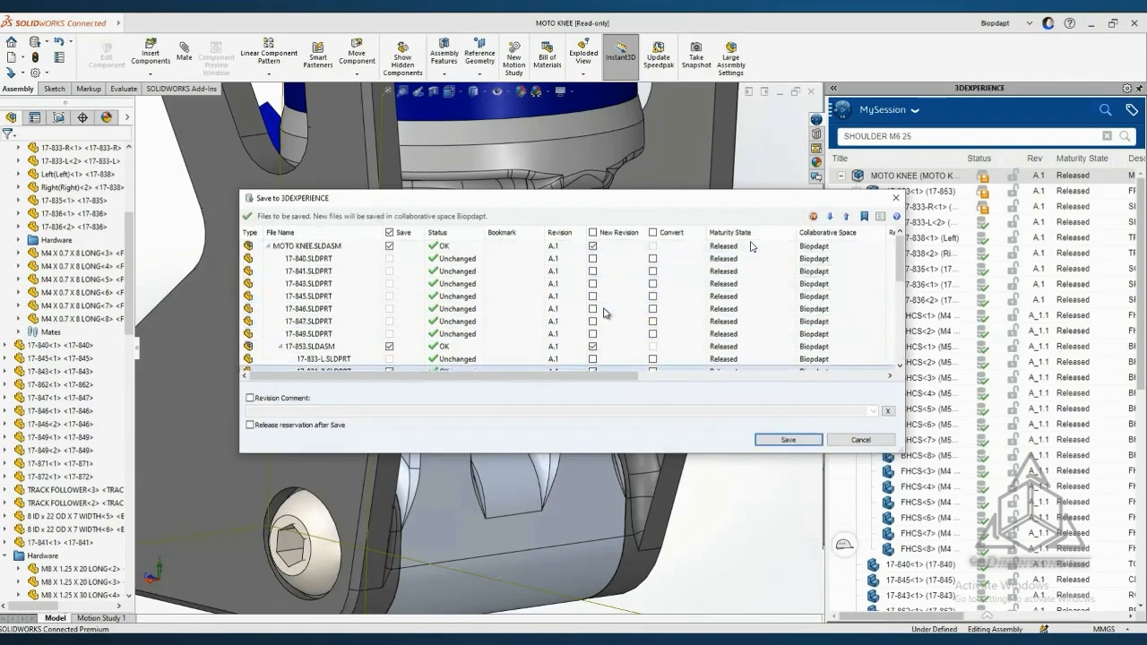
Step: Add the revision comment "Modifications for New Bracket" and save the marked files to 3DEXPERIENCE
click(251, 399)
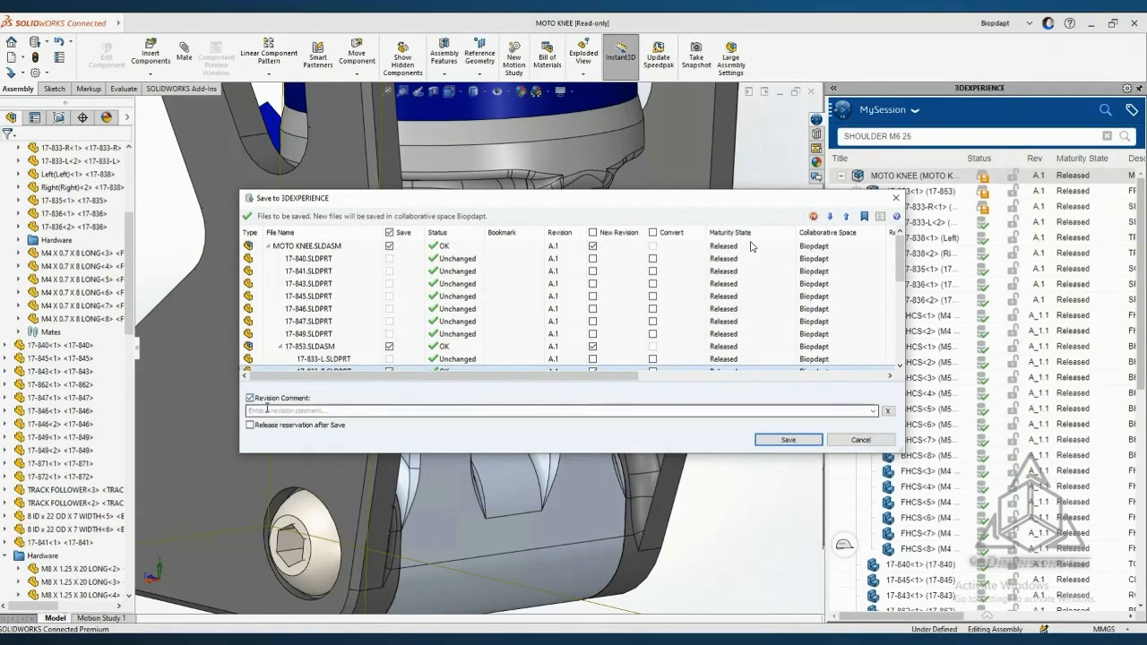
text(Mo)
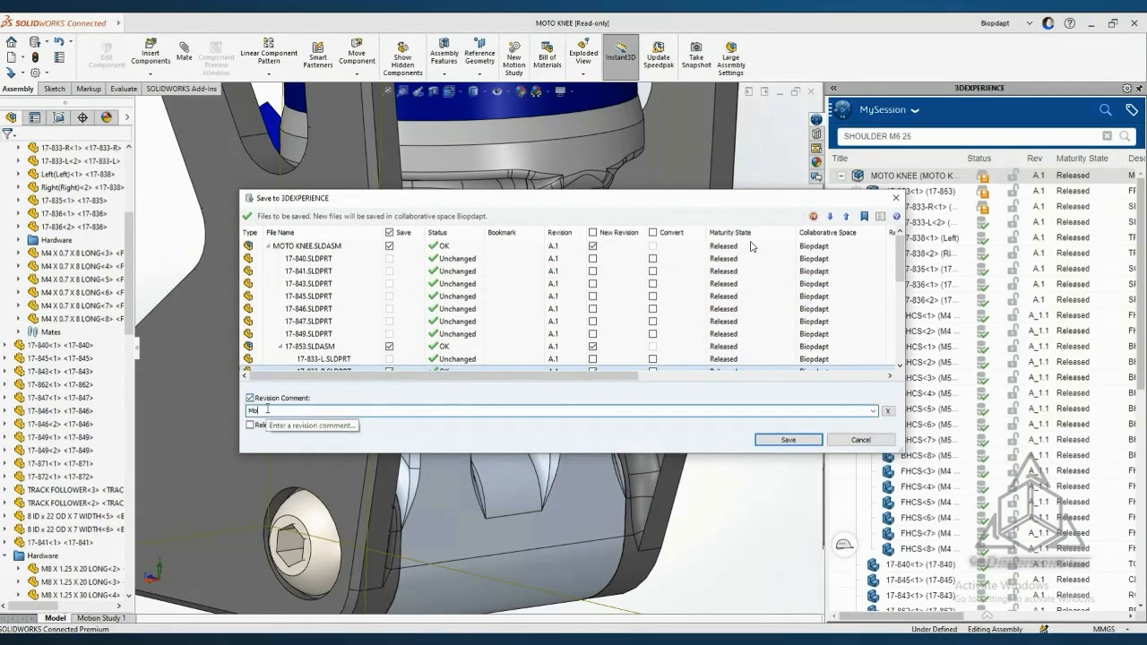
text(difications for New Bracket)
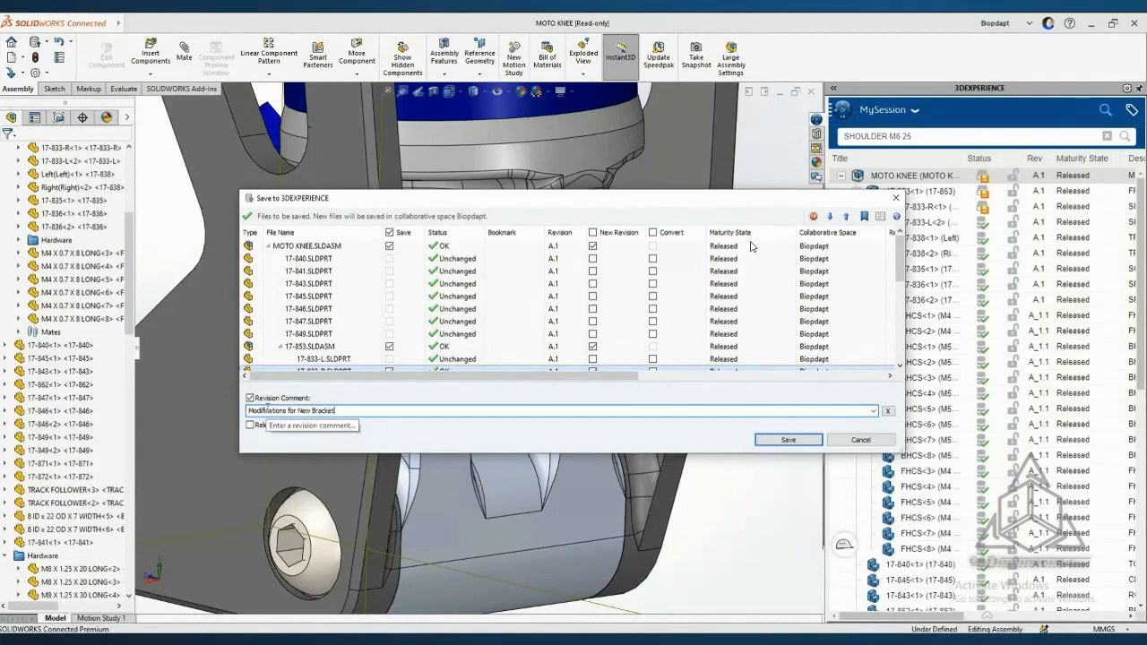
click(771, 440)
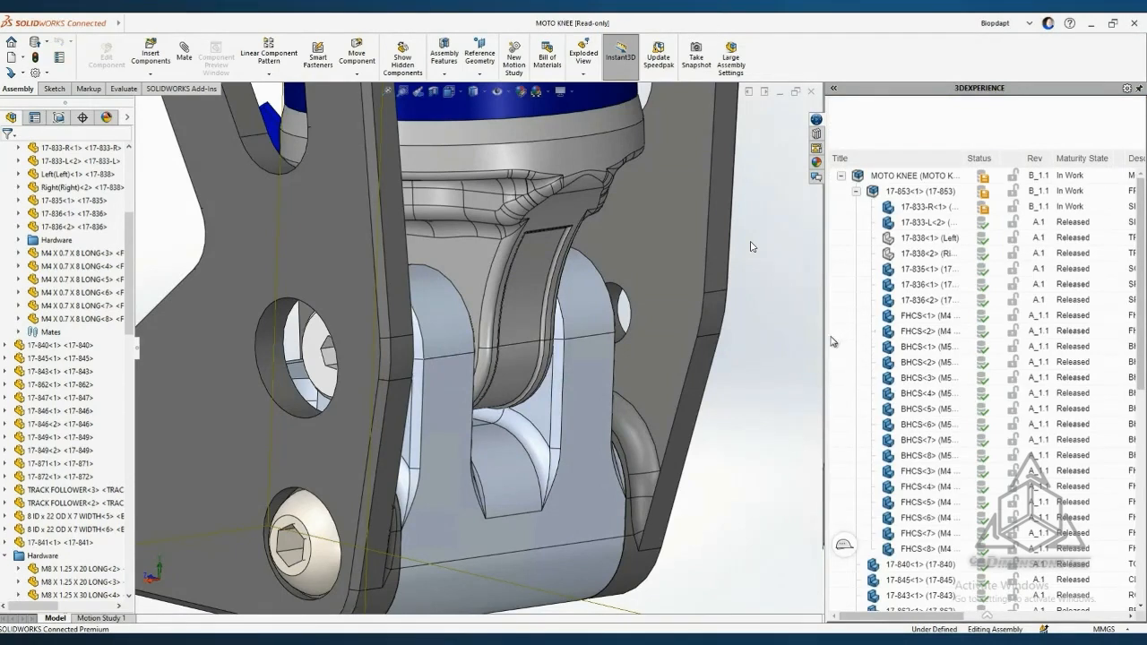
Step: Widen the session list, review the revisions and maturity states in MOTO KNEE's save list, and close it without saving
drag(803, 346, 694, 346)
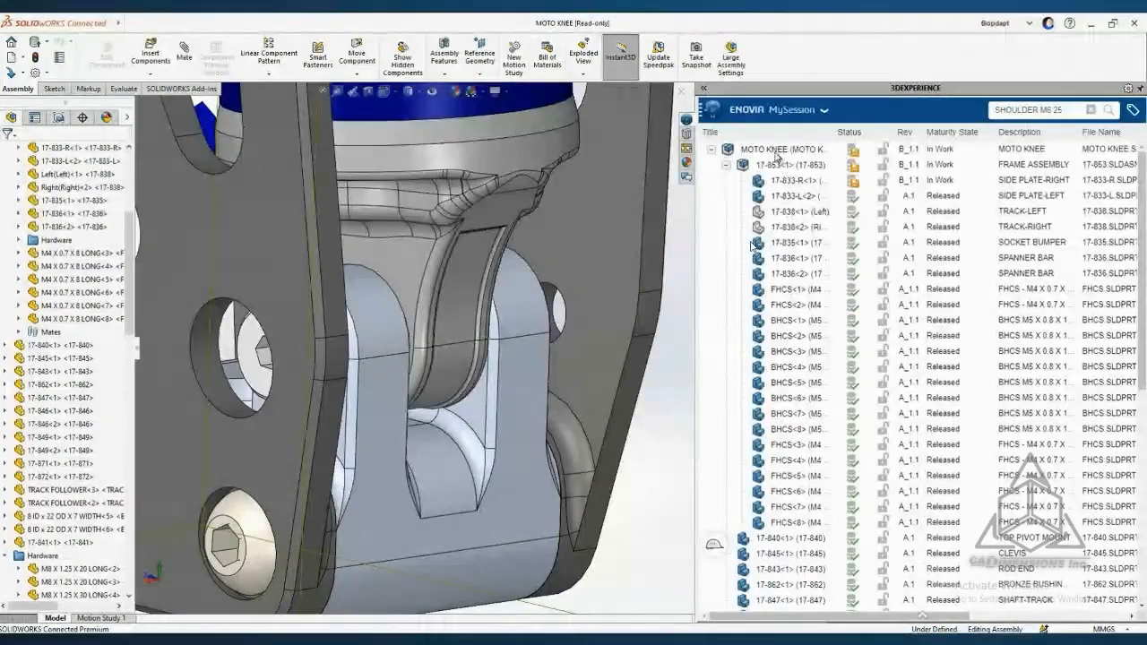
right_click(777, 150)
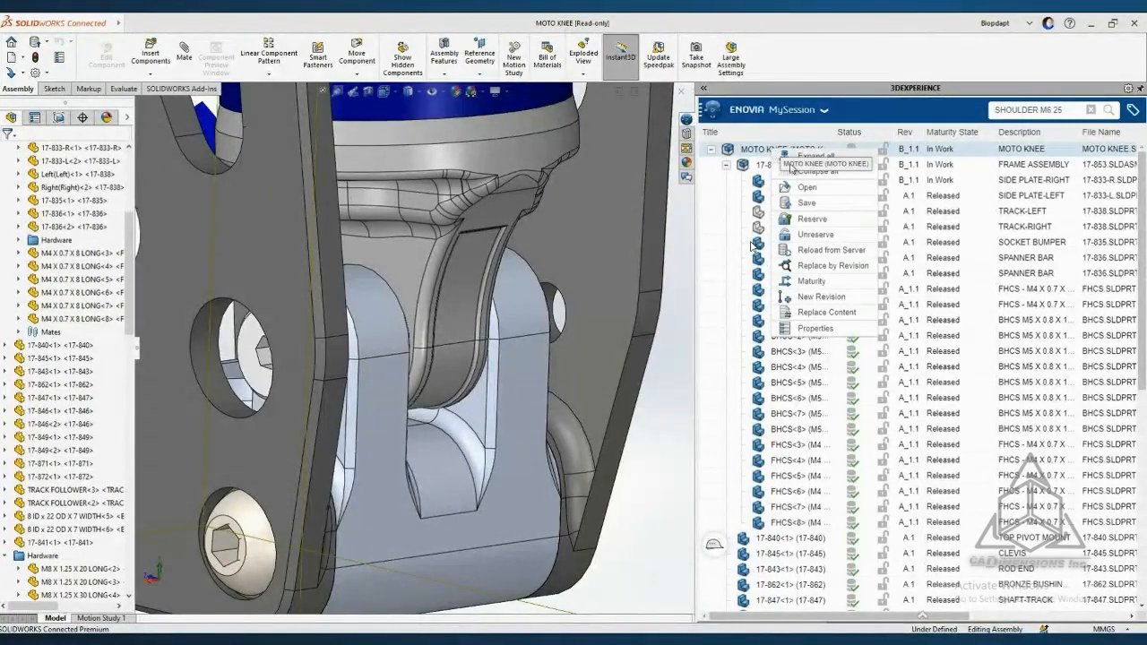
click(805, 202)
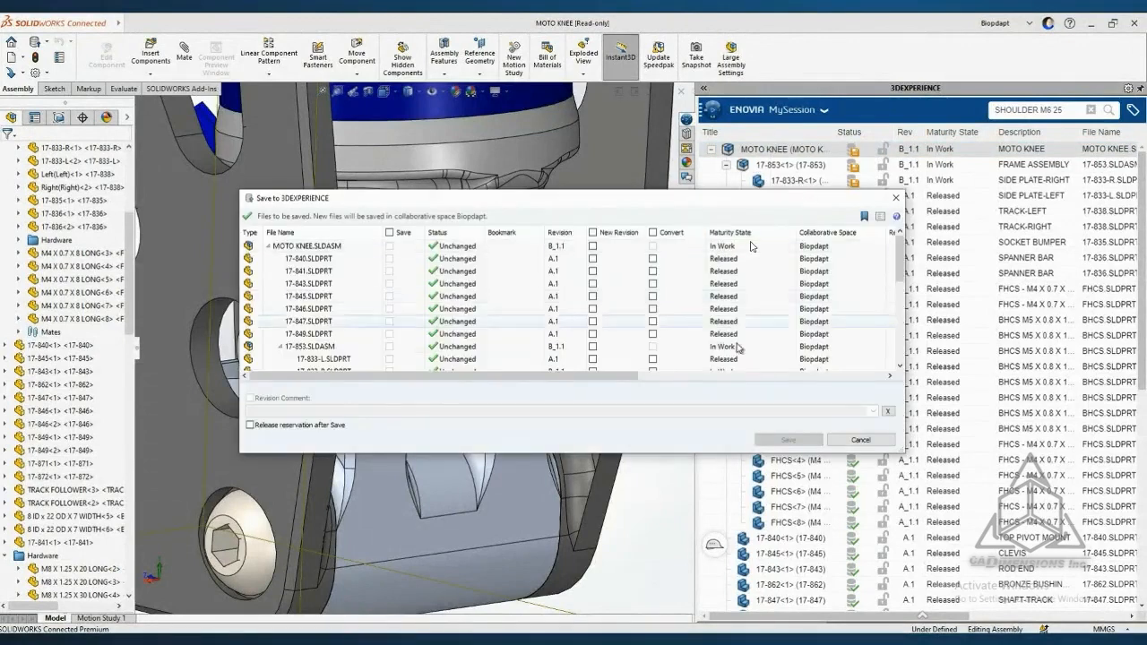
click(858, 440)
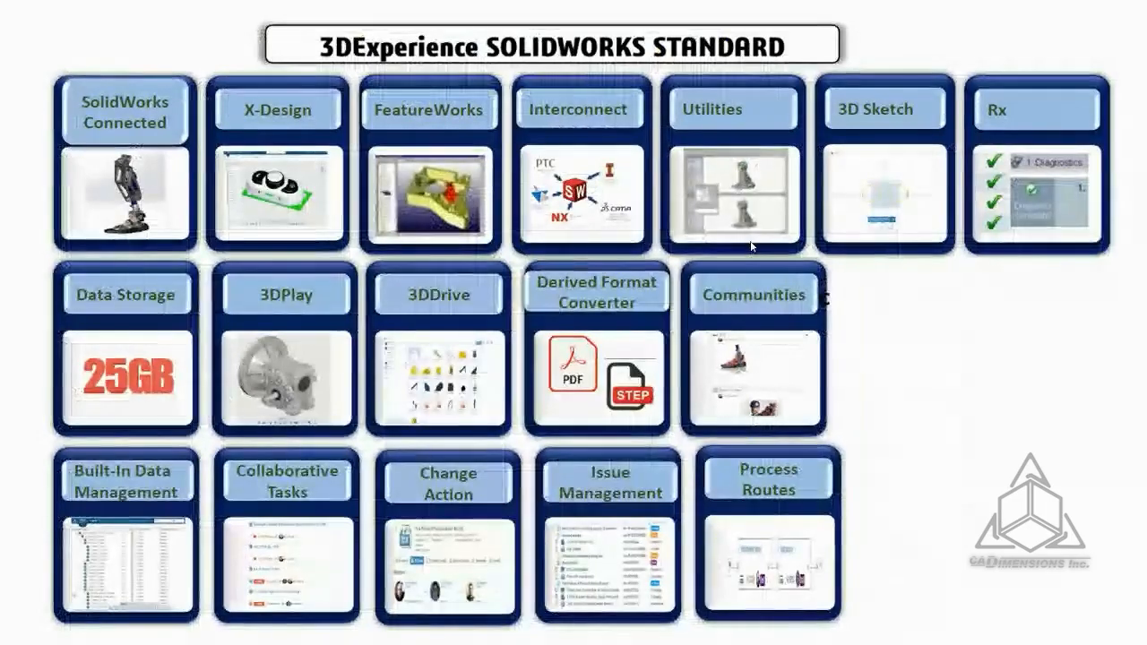